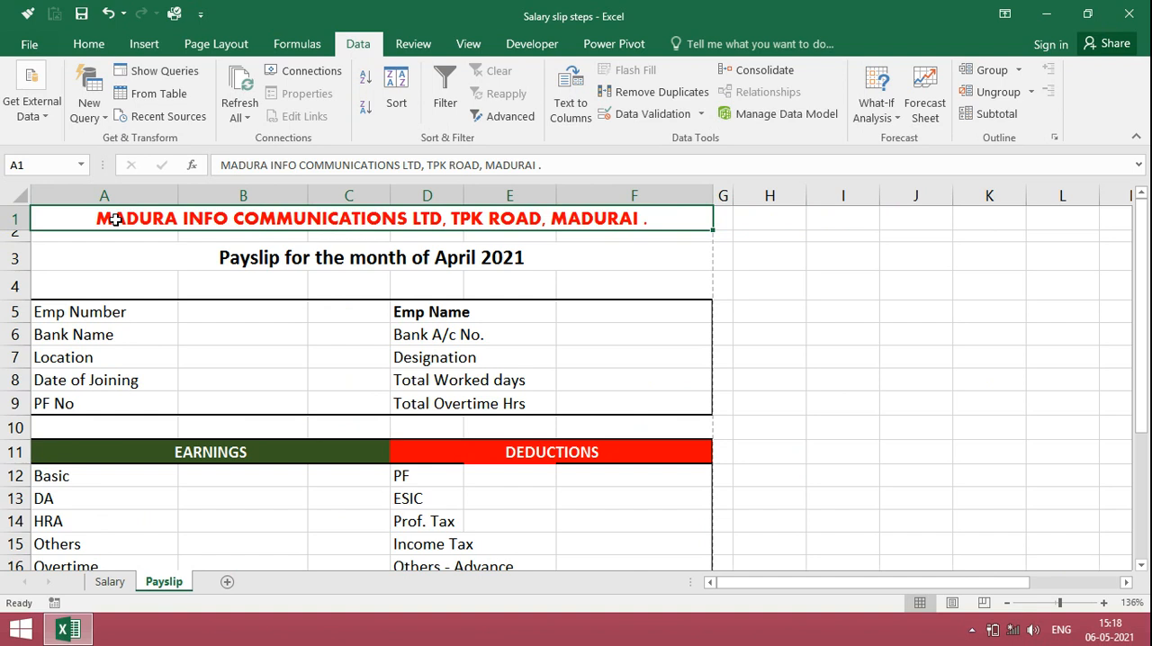
# Step: Review the payslip title and the employee detail labels in rows 5 to 9, from Emp Number to Total Overtime Hrs
pyautogui.click(153, 270)
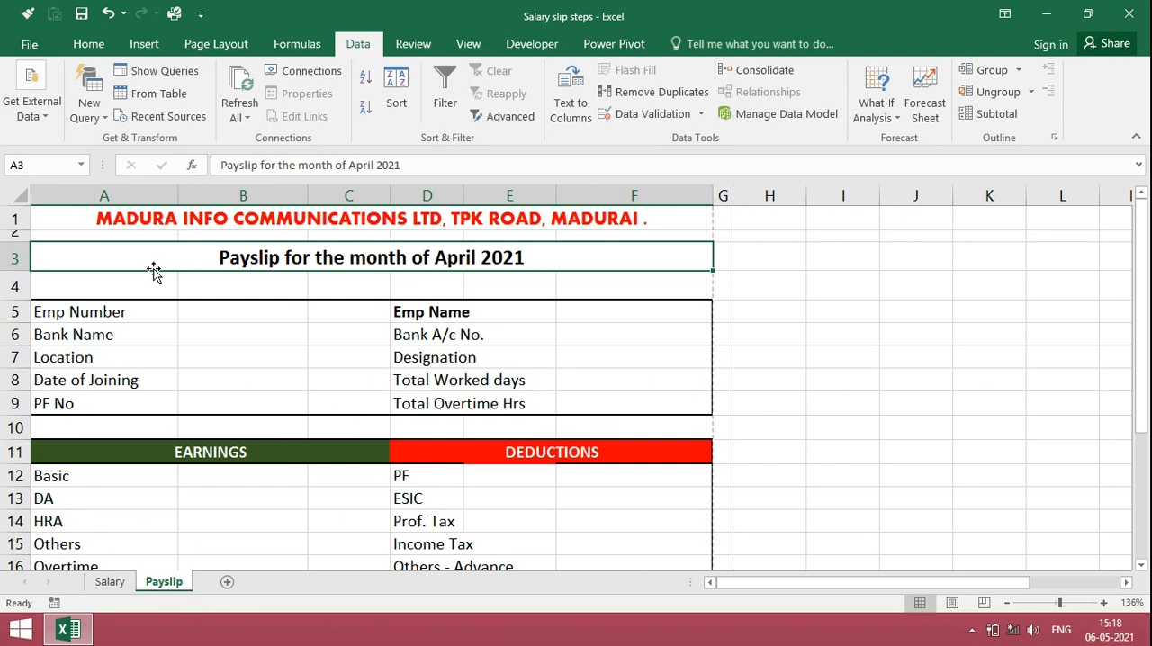
pyautogui.click(108, 311)
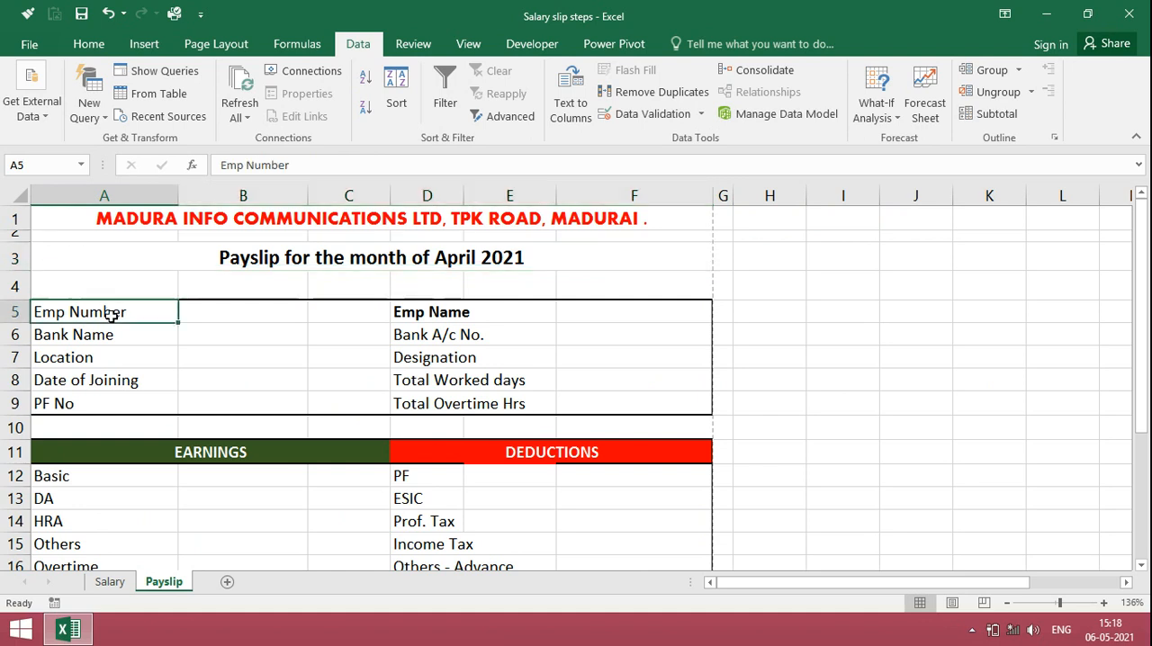
pyautogui.click(409, 314)
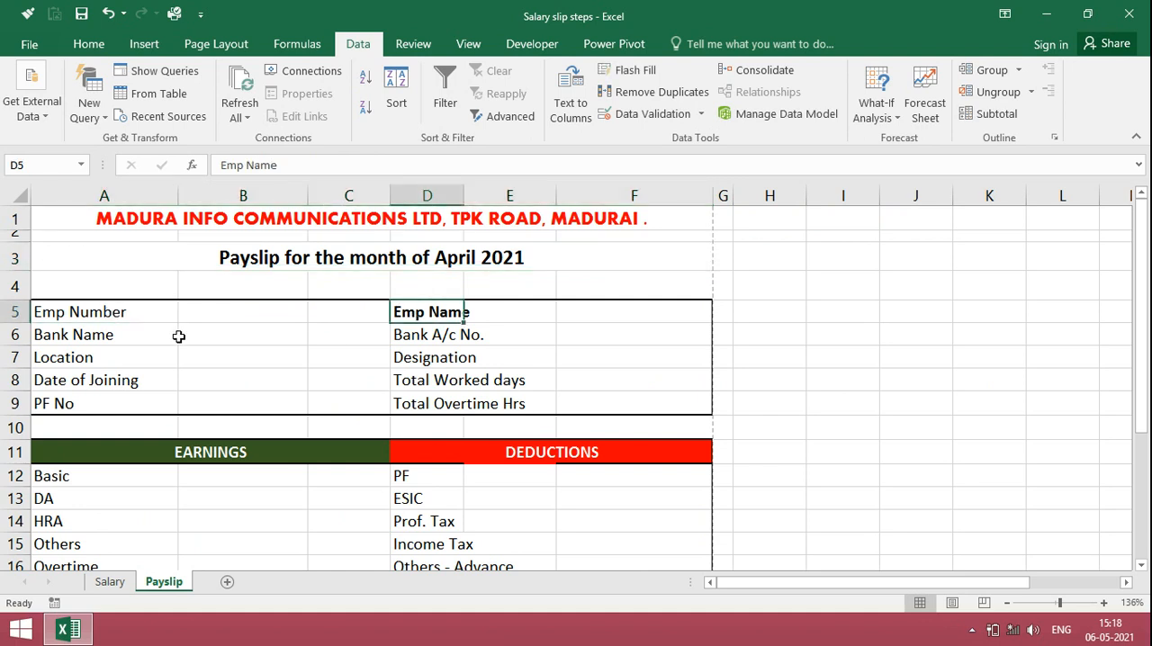
pyautogui.click(122, 336)
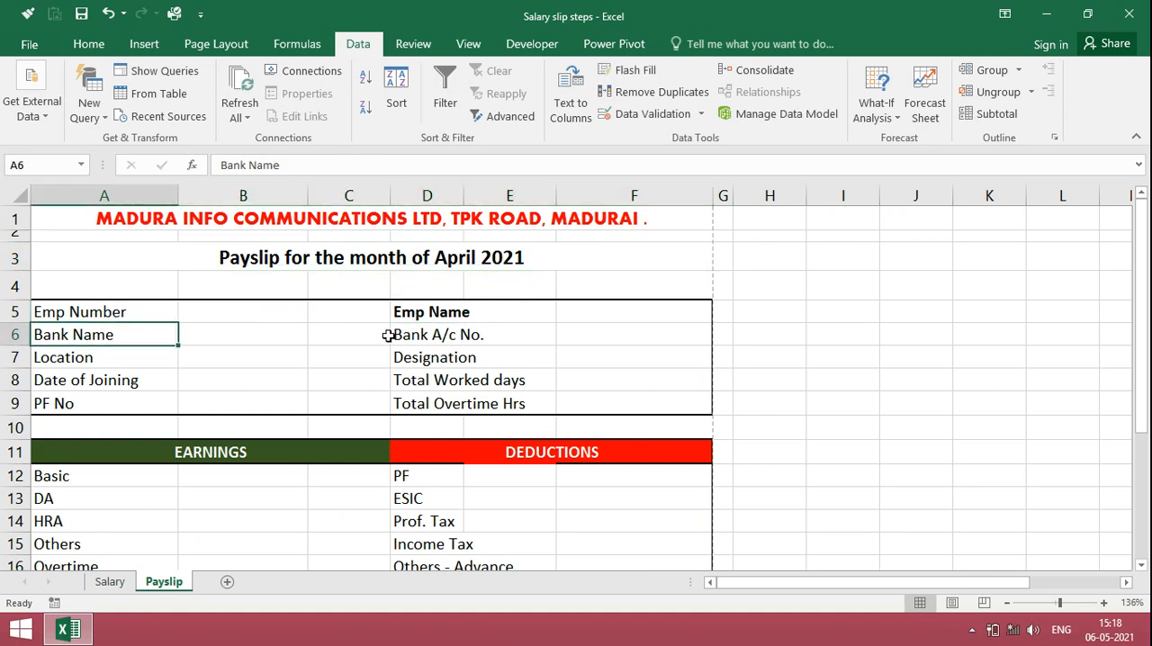
pyautogui.click(417, 335)
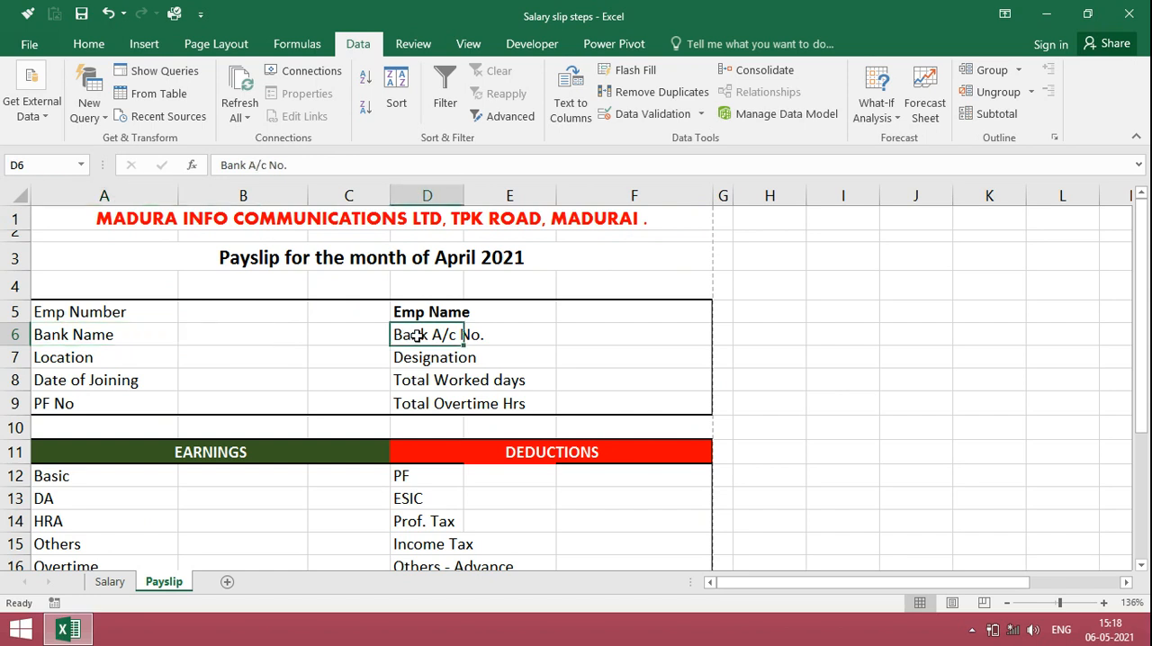
pyautogui.click(104, 362)
pyautogui.click(428, 360)
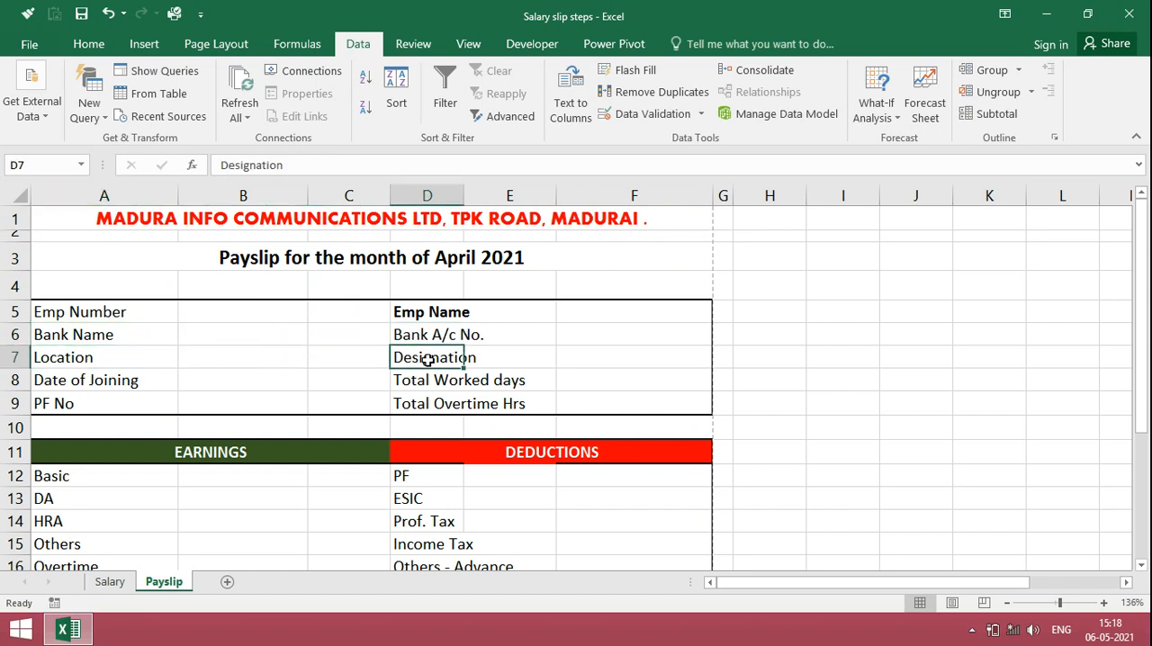
pyautogui.click(126, 385)
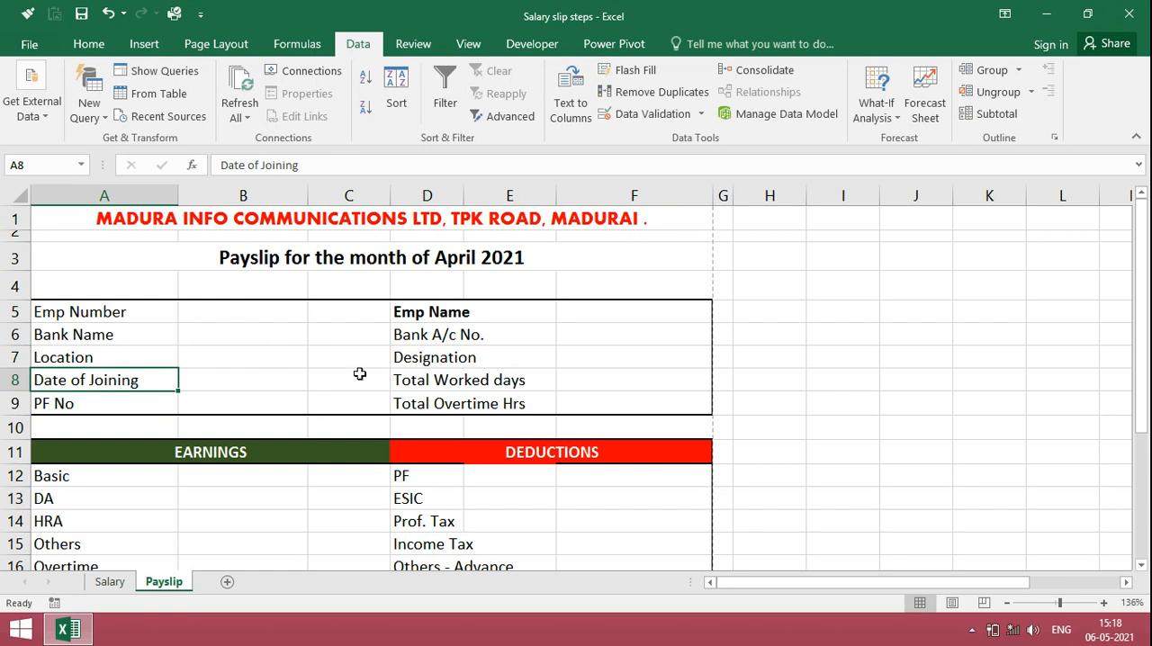
pyautogui.click(438, 380)
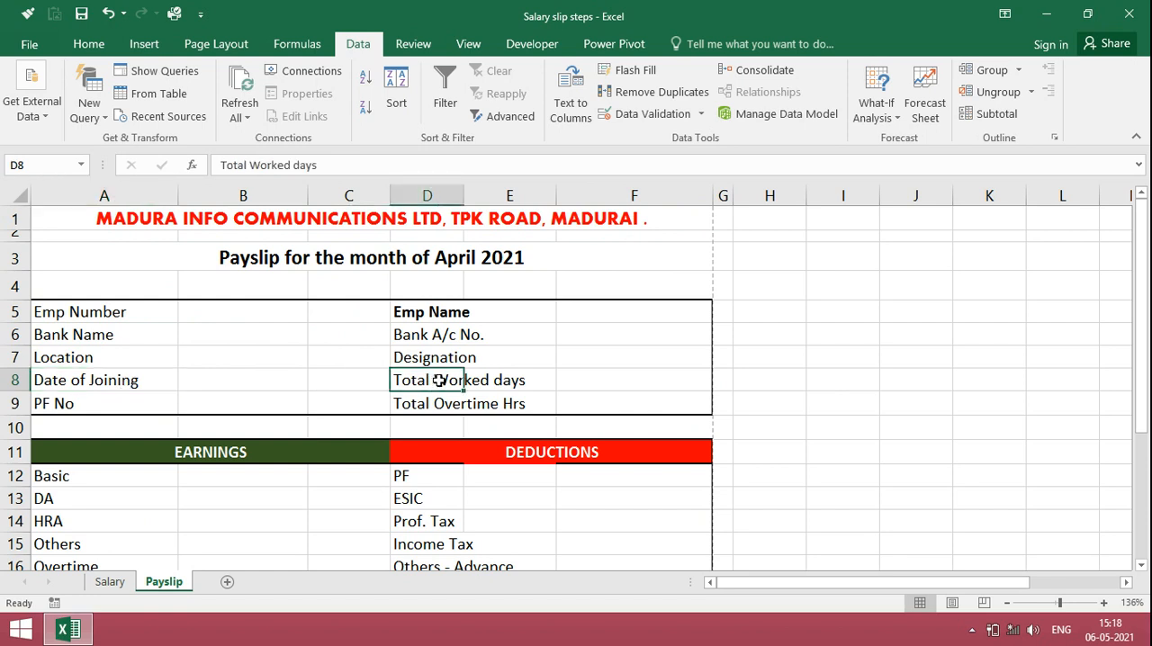
pyautogui.click(96, 404)
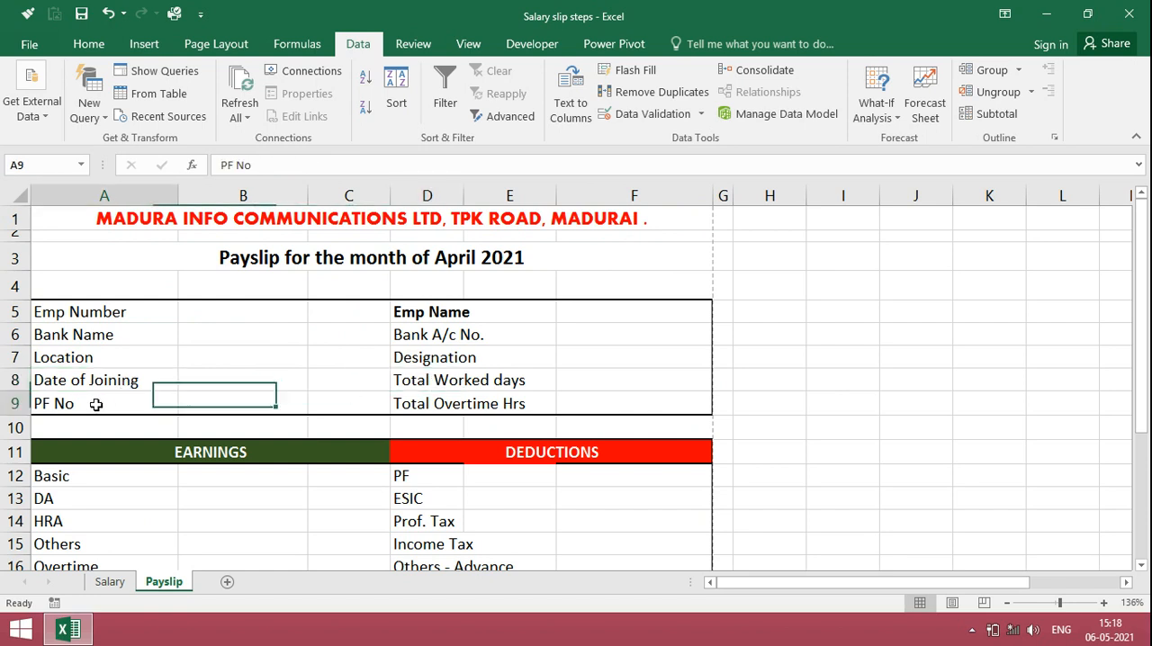
pyautogui.click(432, 405)
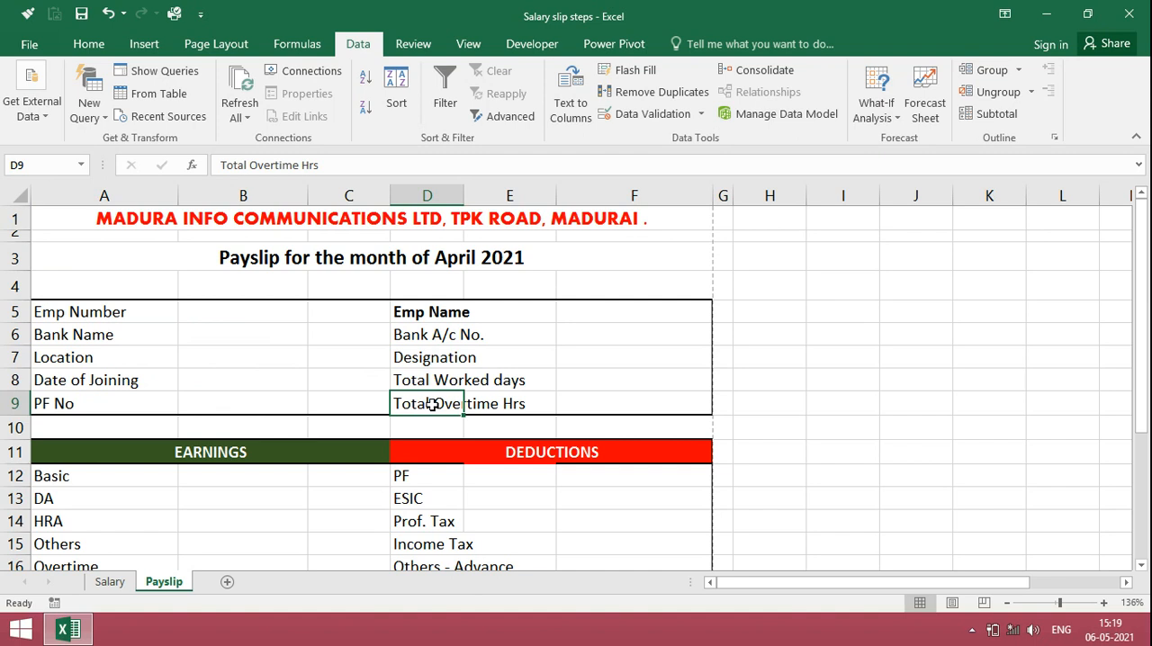
# Step: Add a List data validation to the Emp Number cell B5 of the payslip, with =Salary!$A$5:$A$18 as its source
pyautogui.click(252, 308)
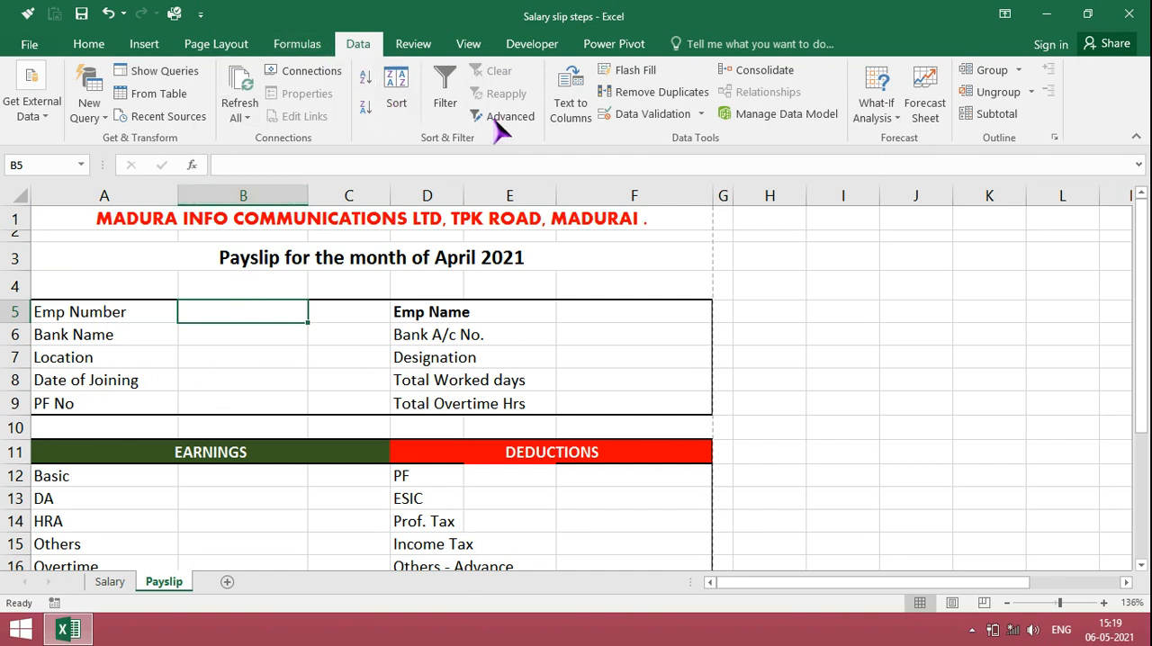
pyautogui.click(652, 114)
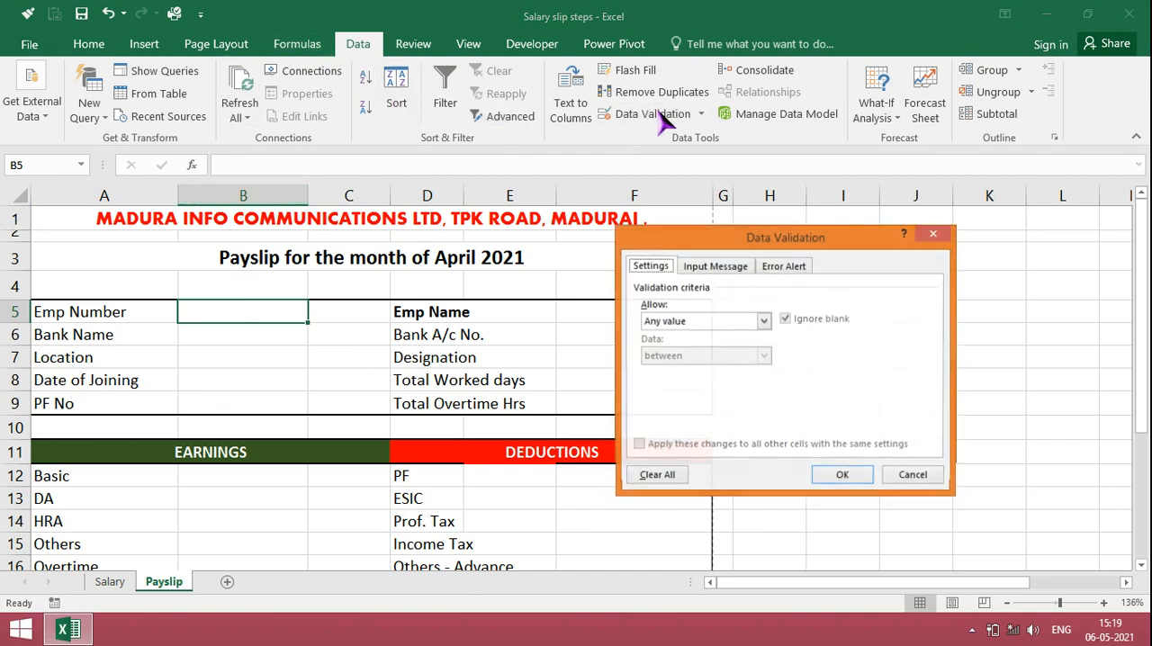
pyautogui.click(762, 320)
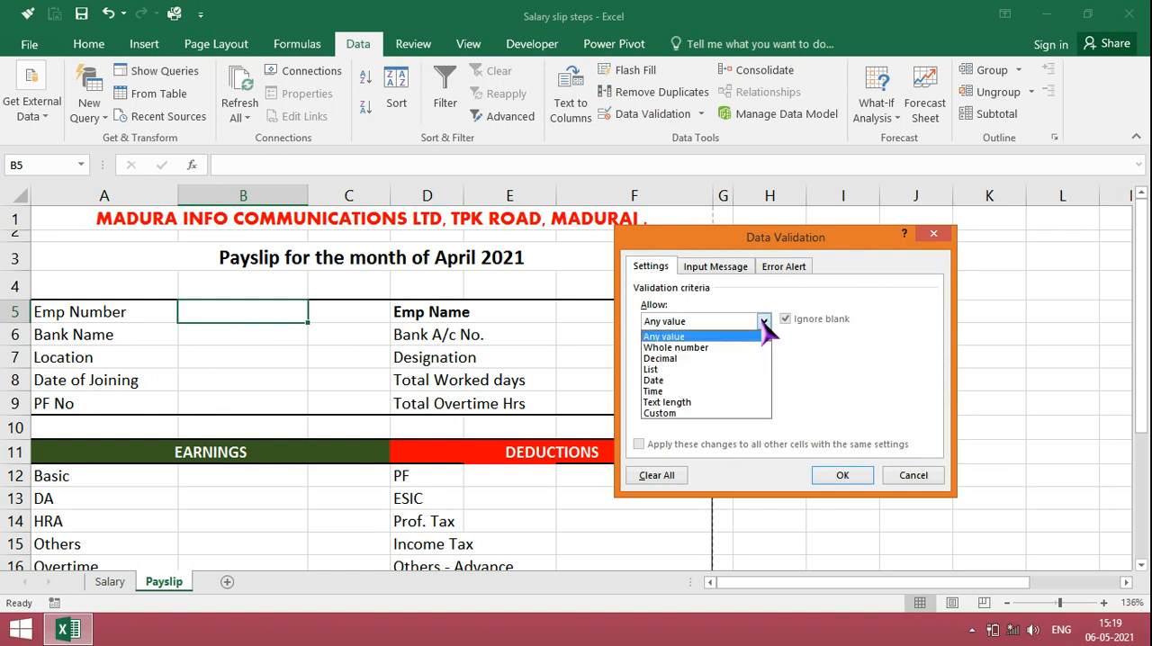
pyautogui.click(725, 375)
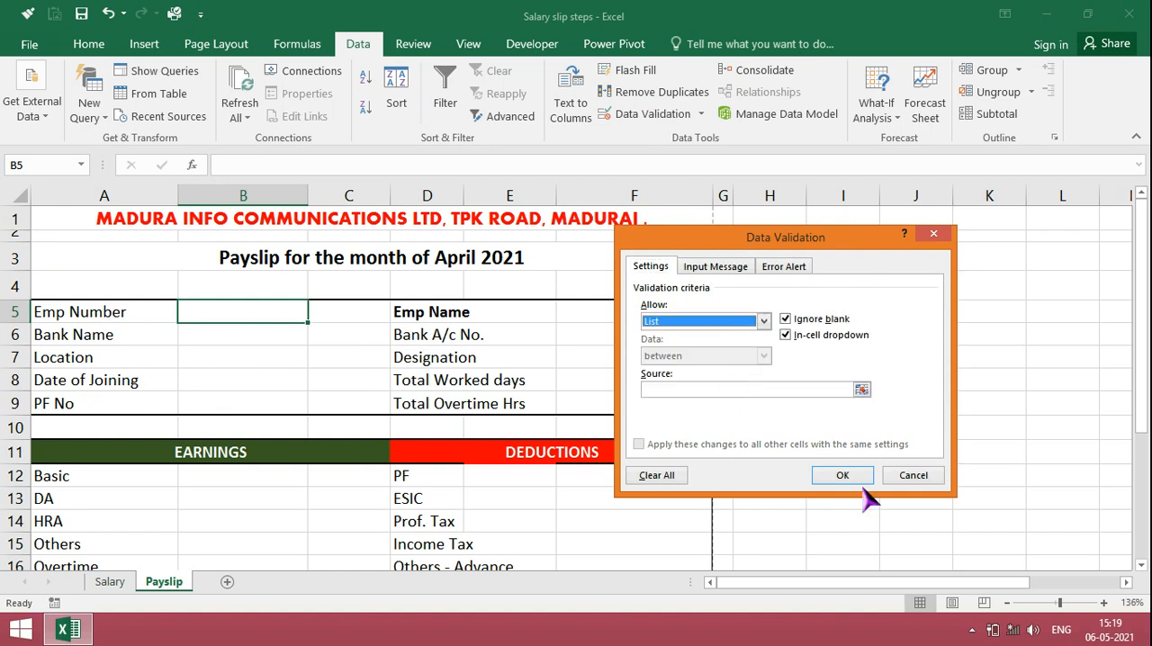
pyautogui.click(660, 392)
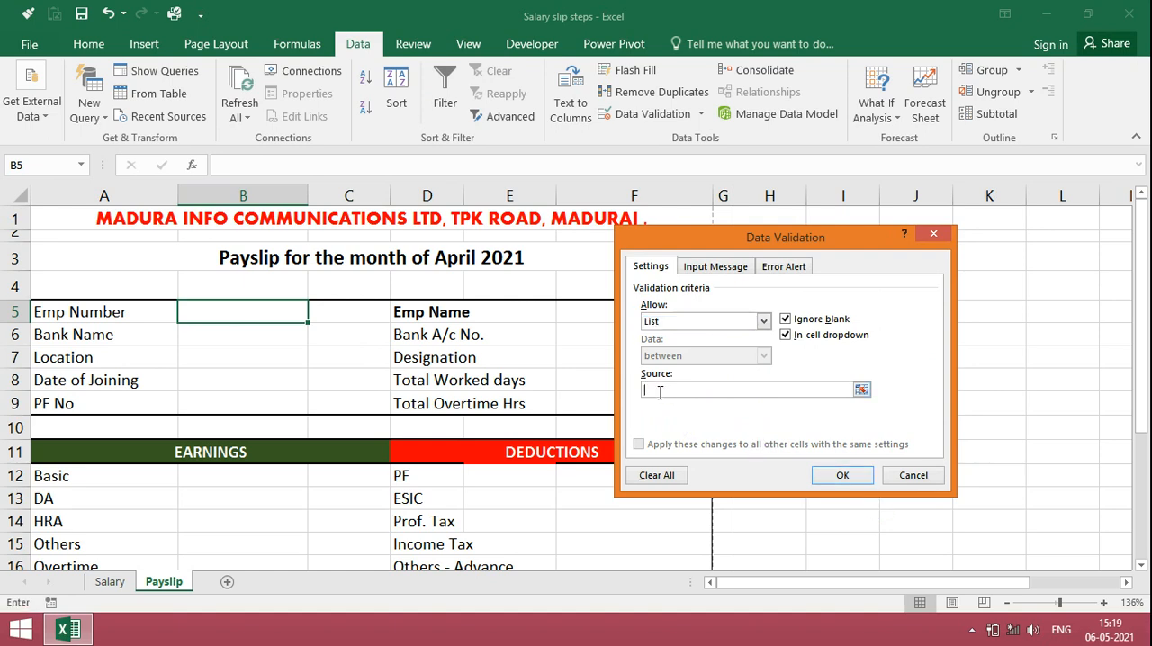
pyautogui.click(110, 583)
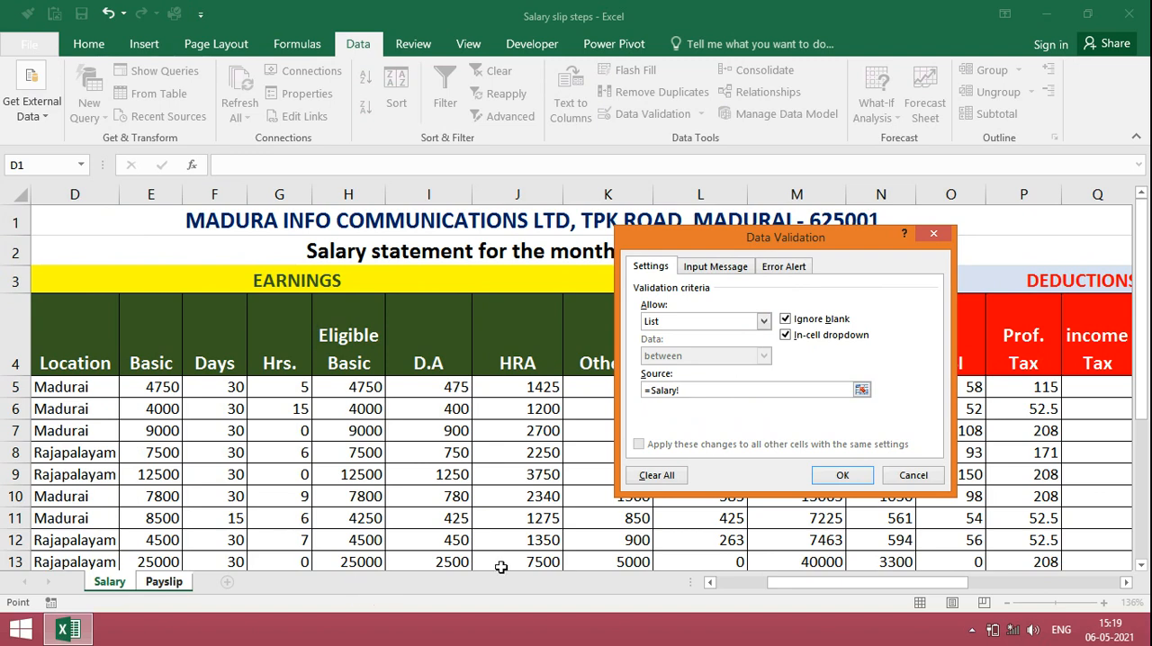
pyautogui.moveTo(805, 592); pyautogui.dragTo(729, 608)
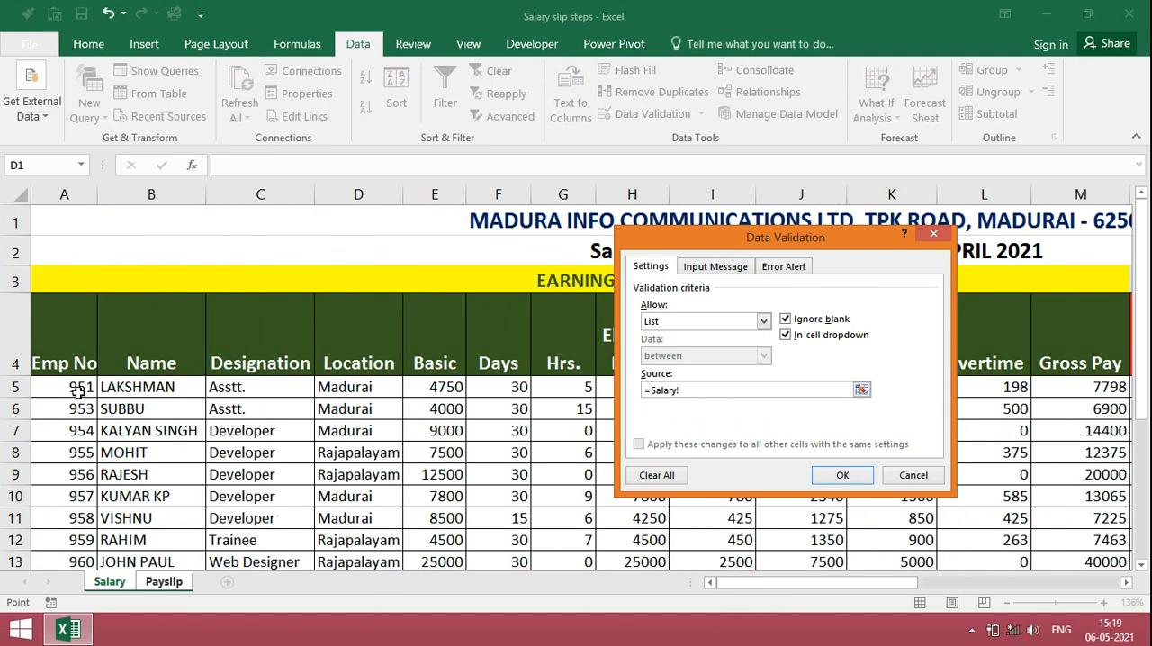
pyautogui.moveTo(77, 388); pyautogui.dragTo(79, 392)
pyautogui.hotkey('shift', 'Down')
pyautogui.hotkey('shift', 'Down')
pyautogui.hotkey('shift', 'Down')
pyautogui.hotkey('shift', 'Down')
pyautogui.hotkey('shift', 'Down')
pyautogui.hotkey('shift', 'Down')
pyautogui.hotkey('shift', 'Down')
pyautogui.hotkey('shift', 'Down')
pyautogui.hotkey('shift', 'Down')
pyautogui.hotkey('shift', 'Down')
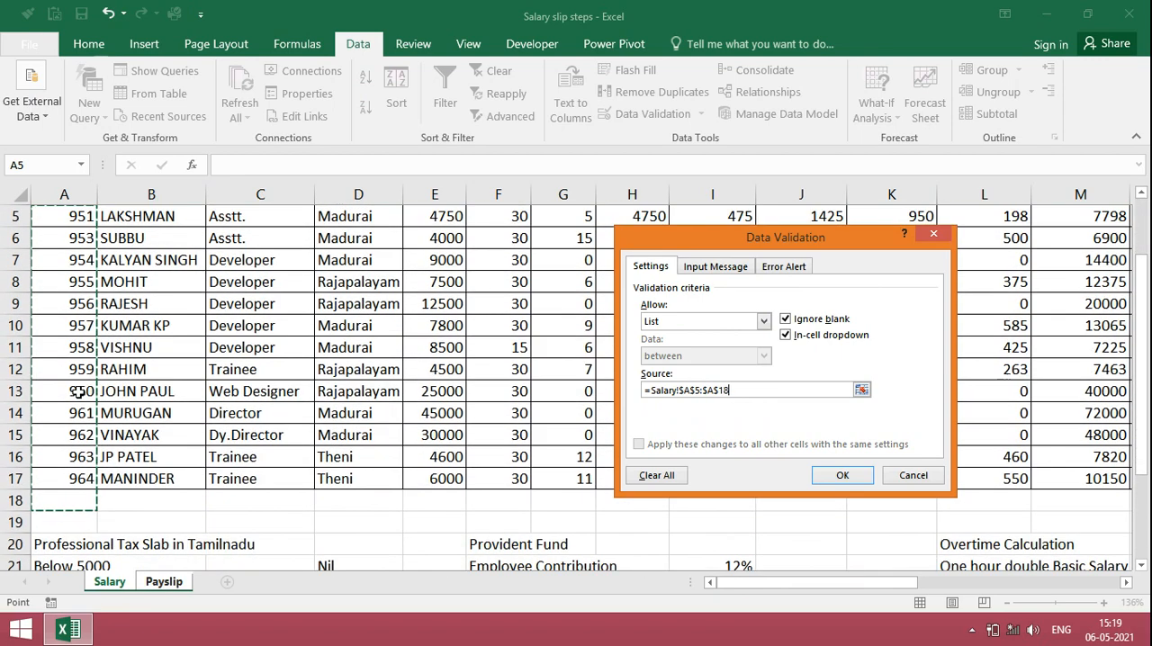
pyautogui.click(838, 474)
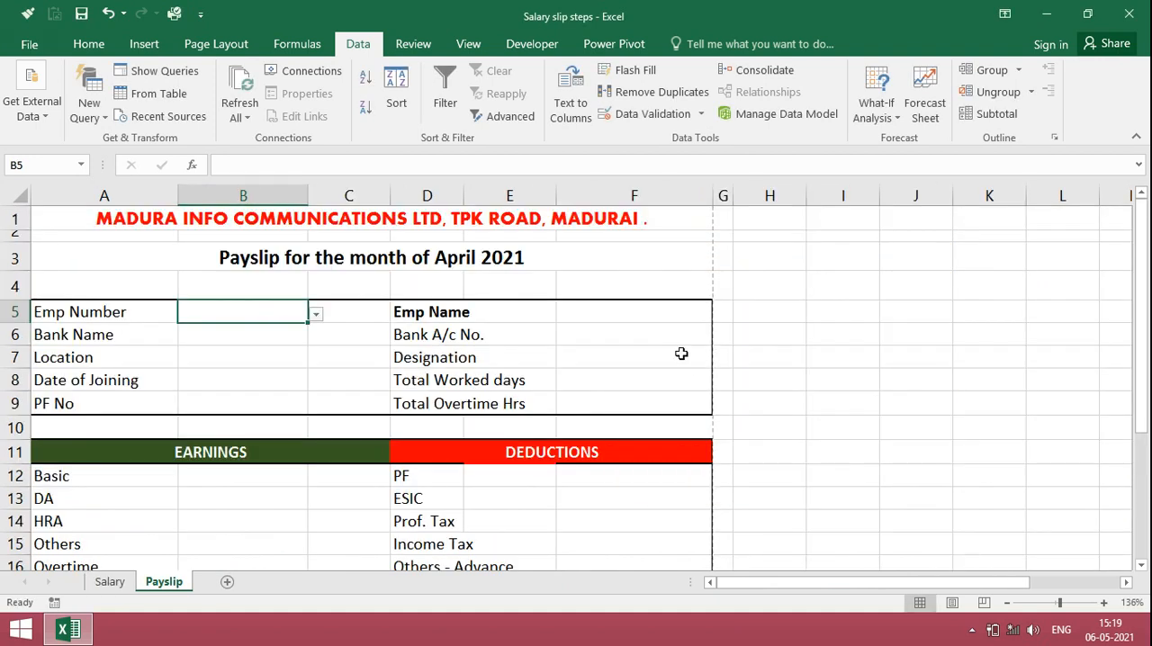
# Step: Begin an INDEX formula in the Emp Name cell F5 with the absolute name range Salary!$B$5:$B$17 as its array
pyautogui.click(646, 314)
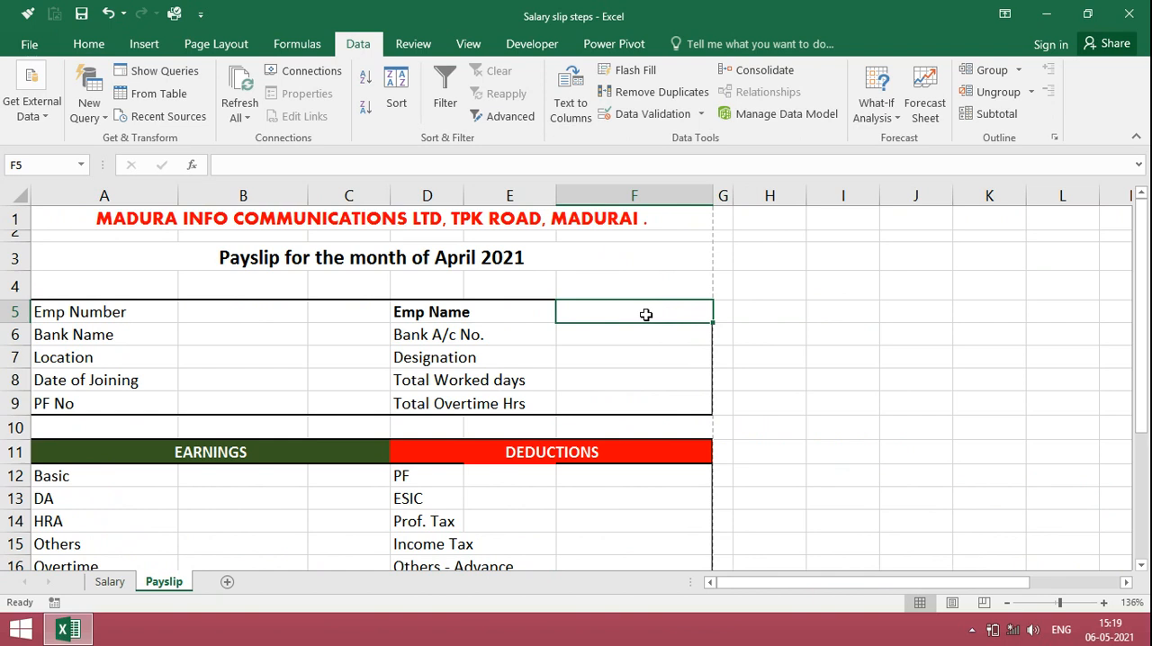
pyautogui.write('=index')
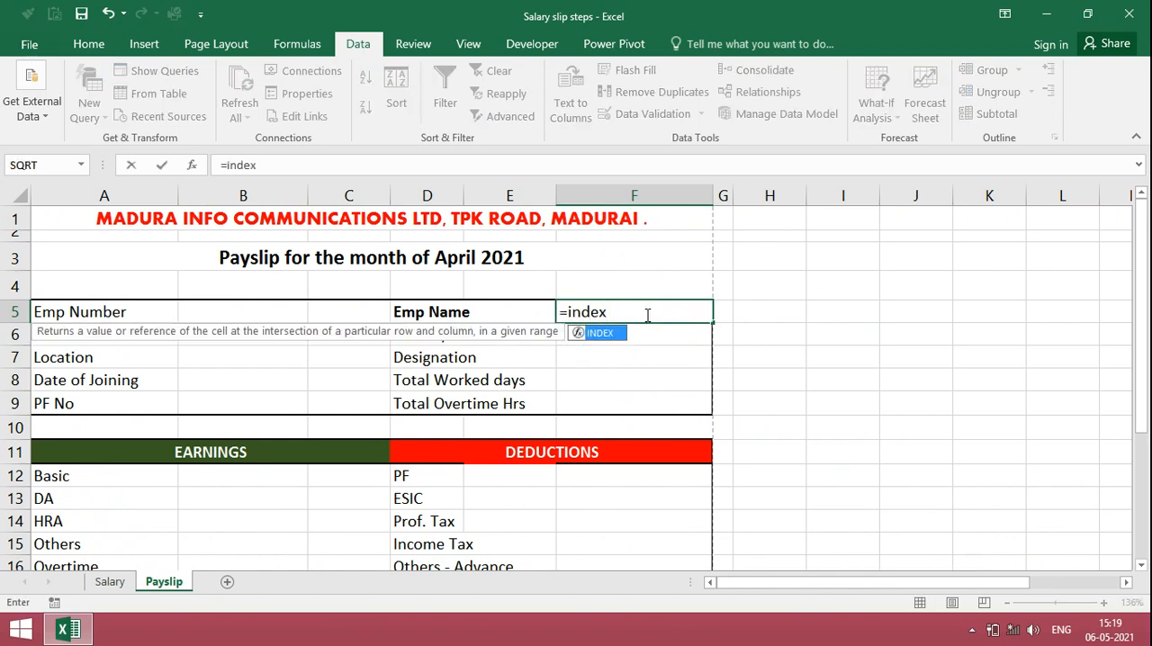
pyautogui.write('(')
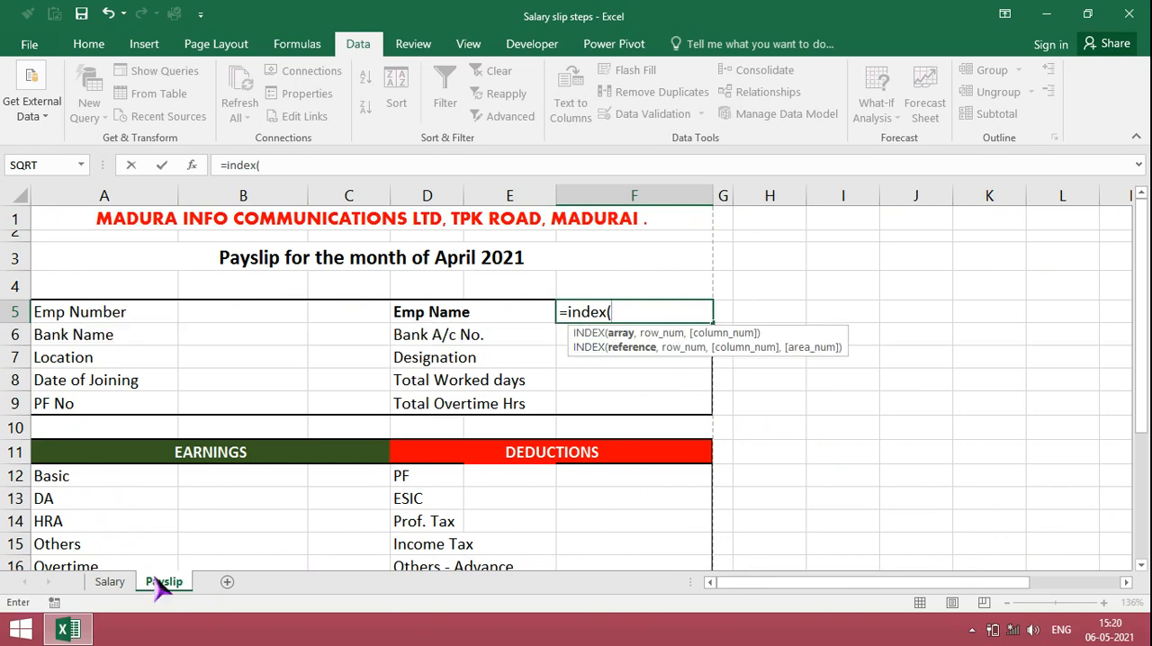
pyautogui.click(109, 582)
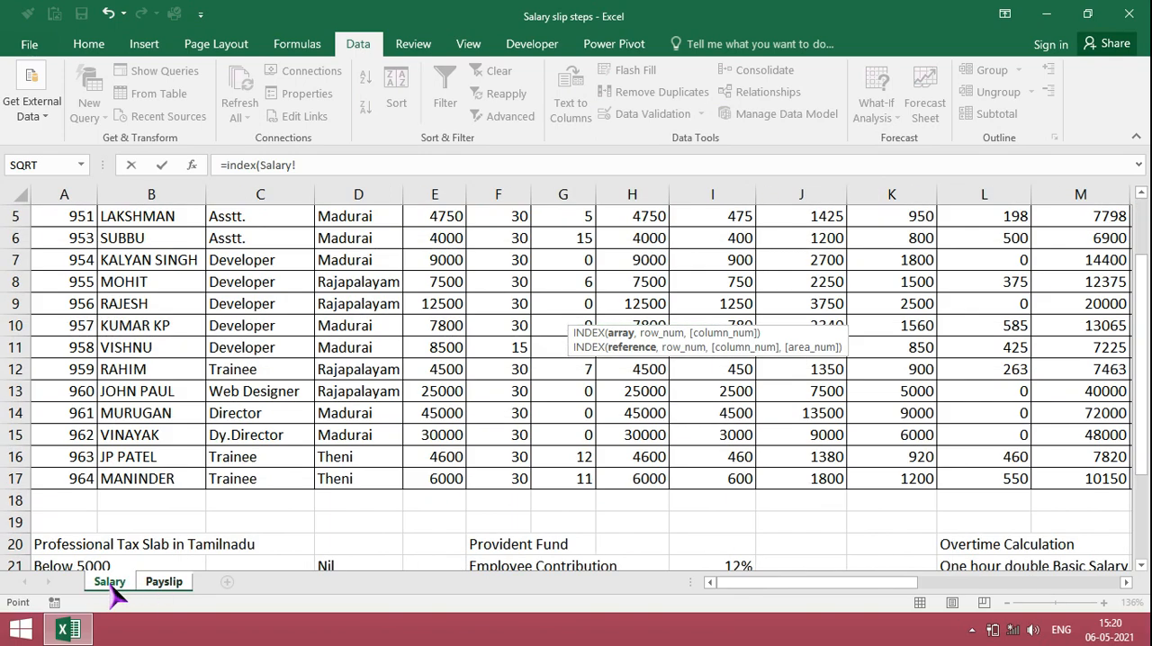
pyautogui.click(138, 217)
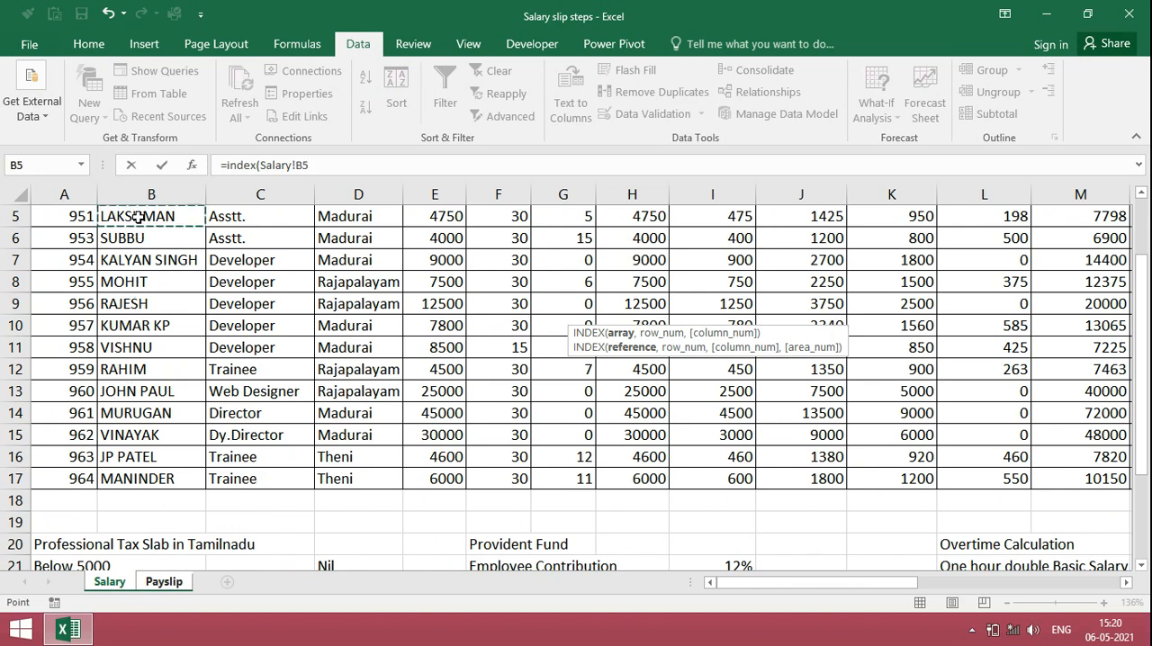
pyautogui.moveTo(138, 217); pyautogui.dragTo(184, 478)
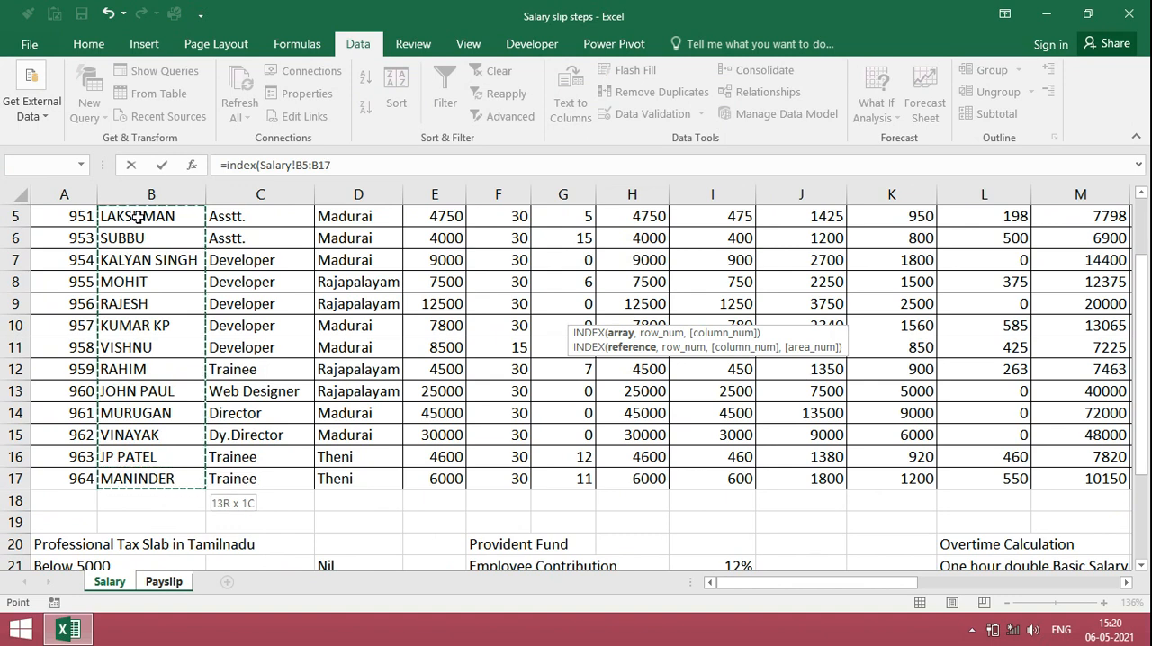
pyautogui.press('F4')
pyautogui.write(',')
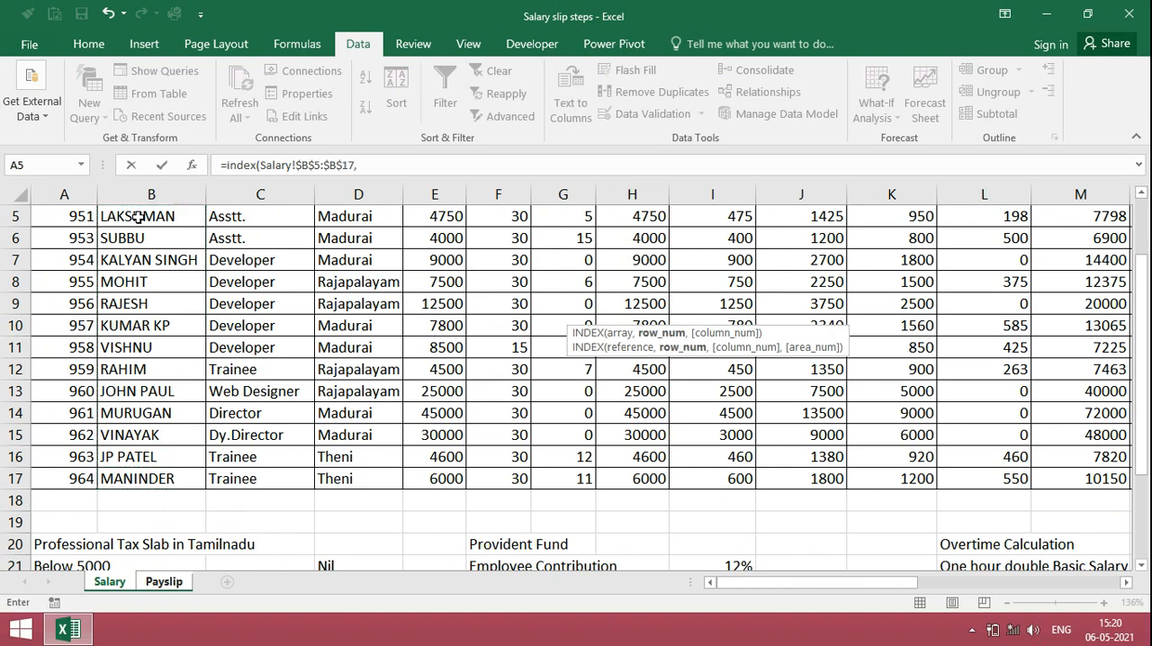
pyautogui.write('matc')
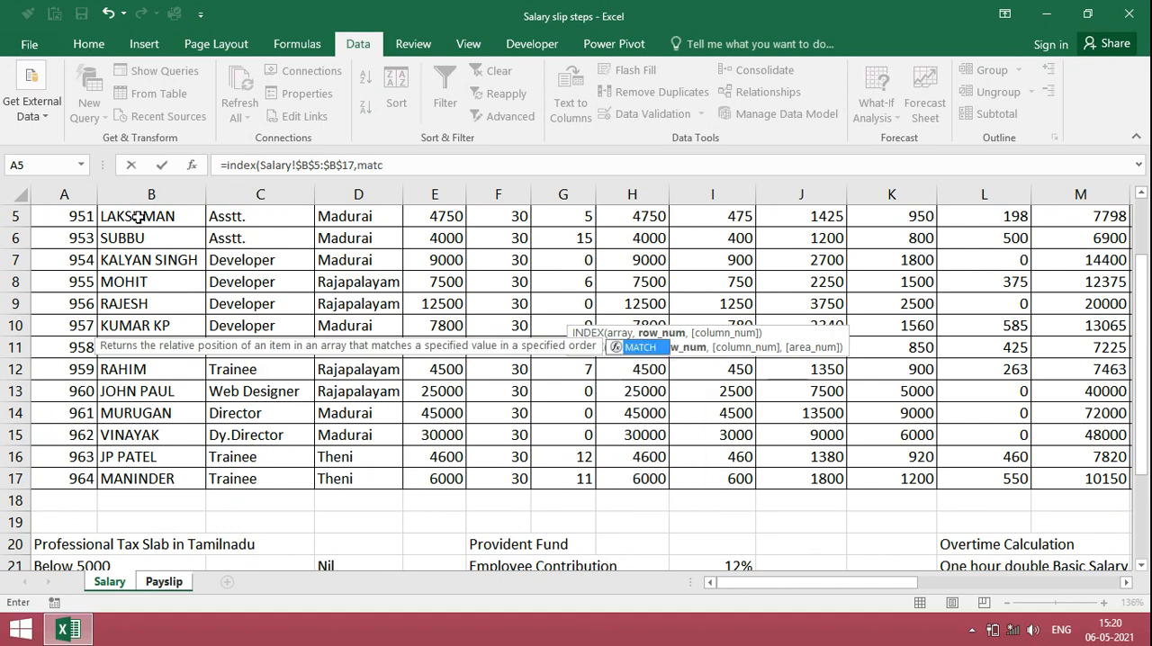
pyautogui.write('h(')
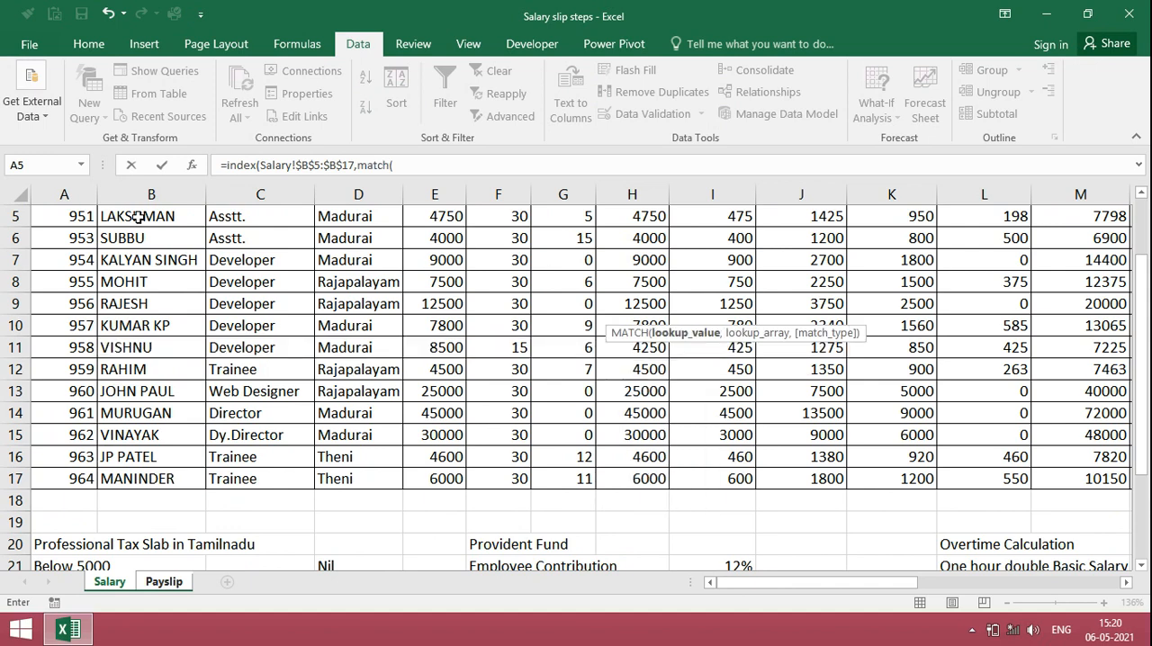
# Step: Add a MATCH function as the row argument of the Emp Name formula, with Payslip!B5 as its lookup value
pyautogui.click(164, 582)
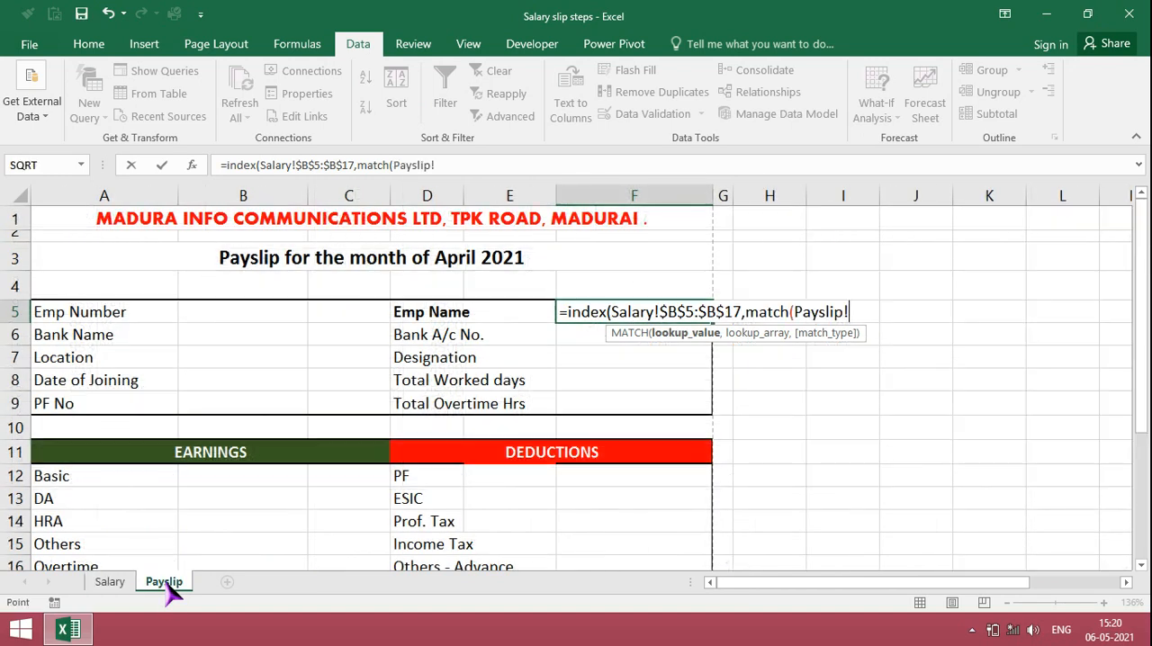
pyautogui.click(248, 312)
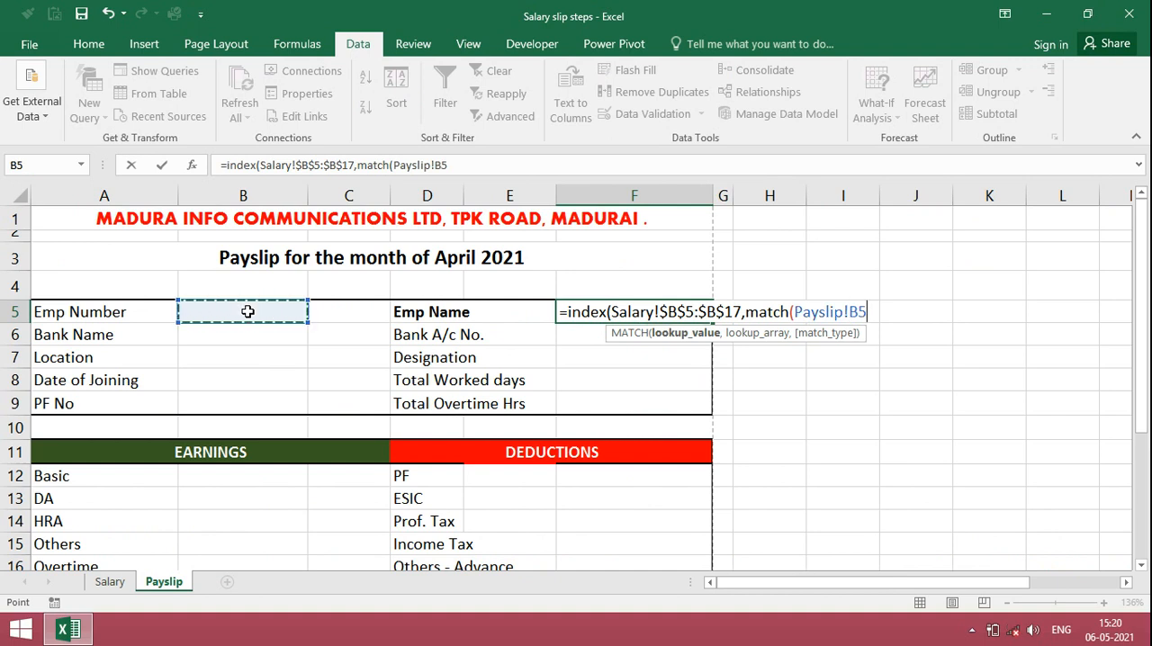
pyautogui.write(',')
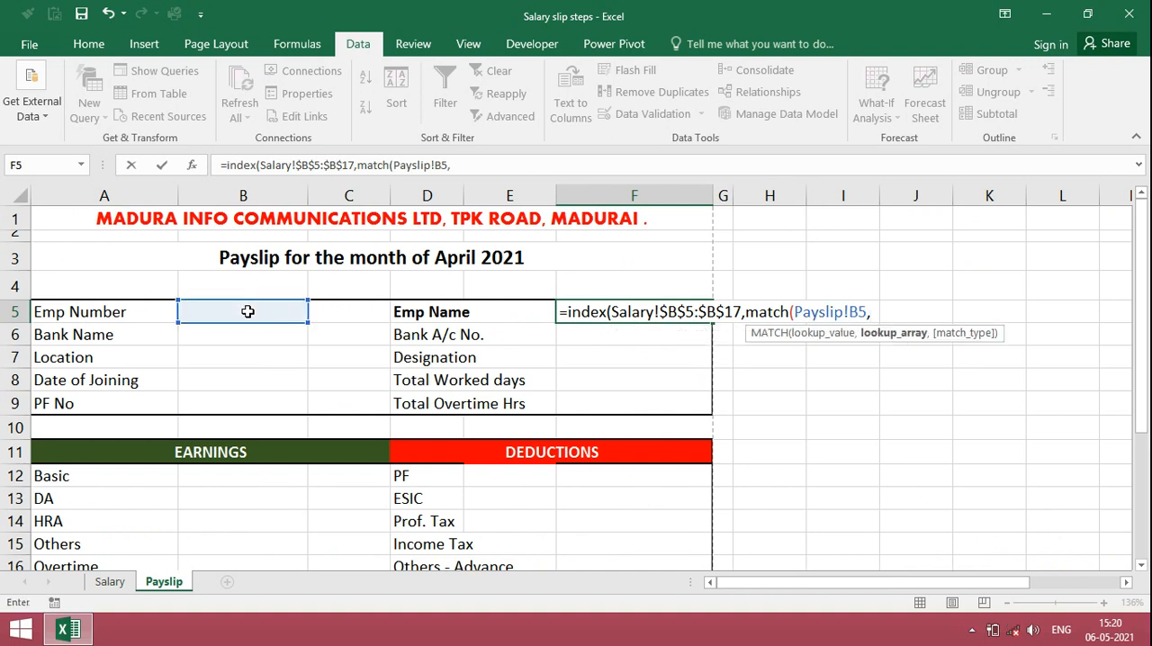
# Step: Complete the Emp Name formula with the absolute lookup array Salary!$A$5:$A$17 and match type 0 for an exact match
pyautogui.click(109, 582)
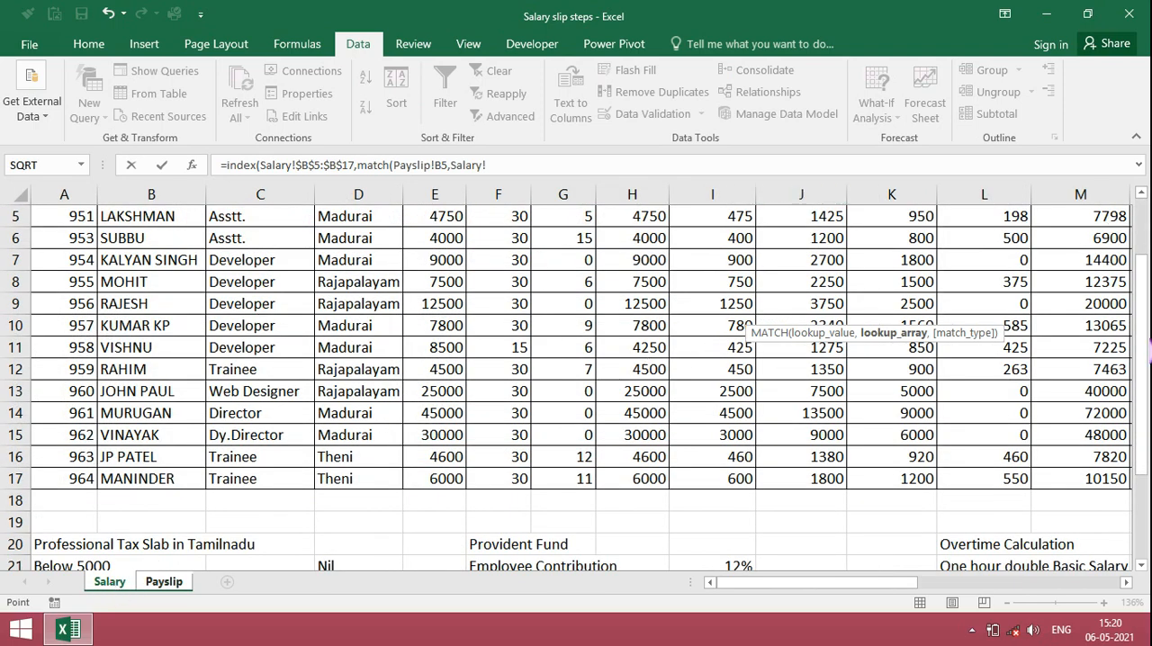
pyautogui.moveTo(1140, 270); pyautogui.dragTo(1138, 253)
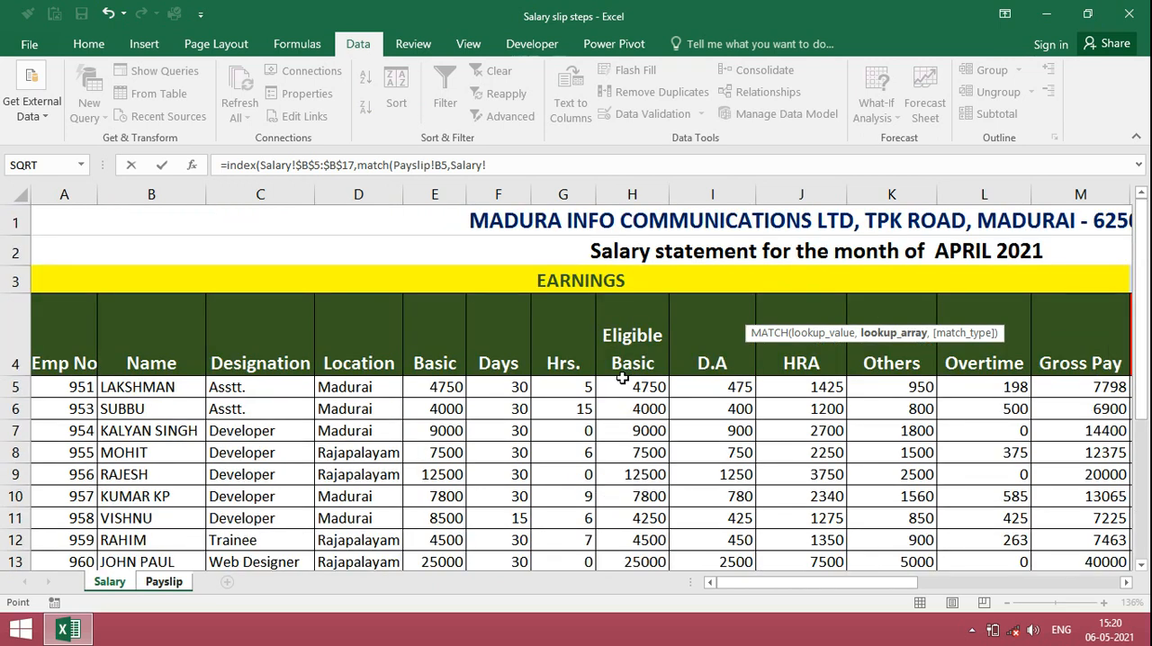
pyautogui.moveTo(63, 391)
pyautogui.mouseDown()
pyautogui.moveTo(64, 566)
pyautogui.moveTo(64, 392)
pyautogui.mouseUp()
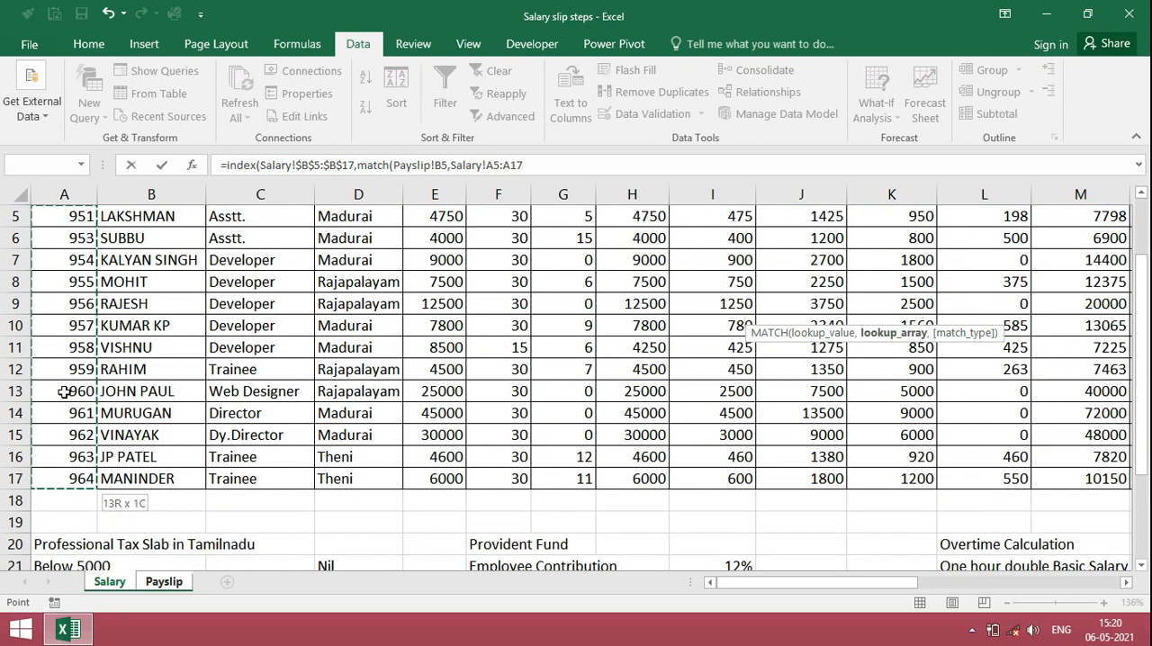
pyautogui.press('F4')
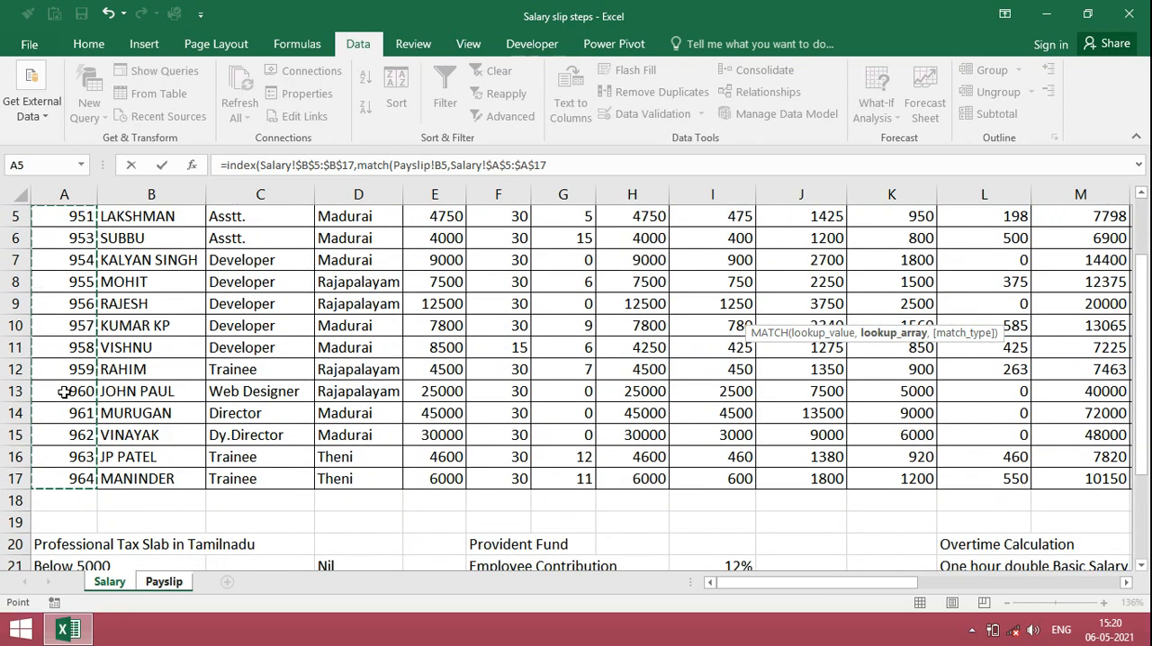
pyautogui.write(',0')
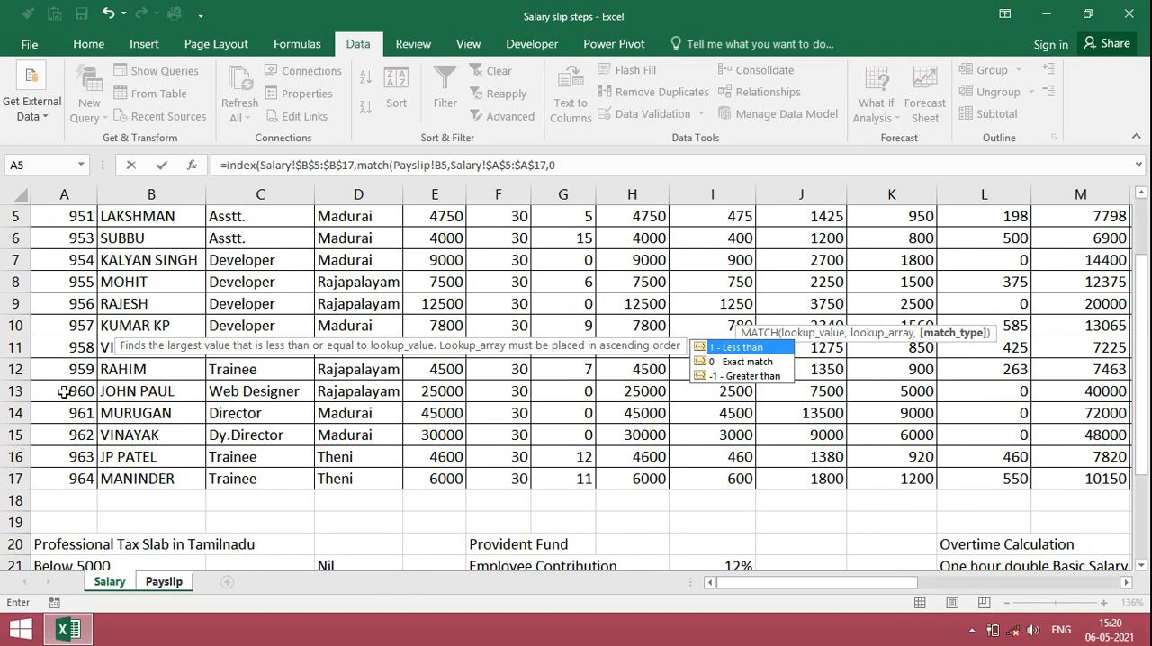
pyautogui.write(')')
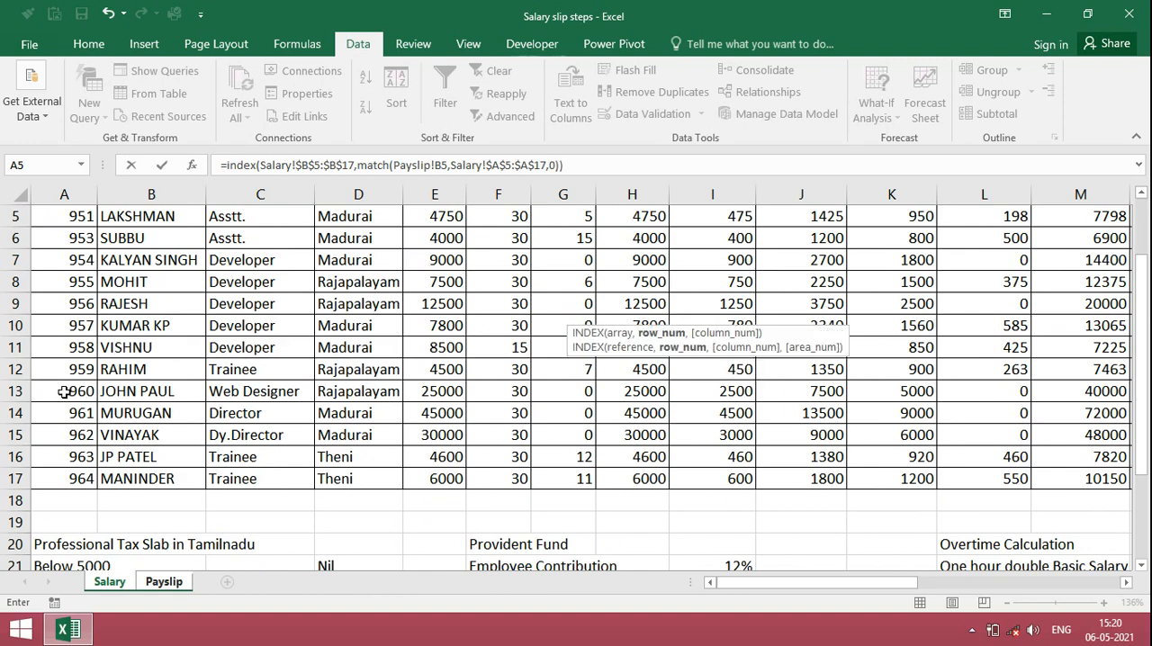
pyautogui.press('Return')
pyautogui.press('Up')
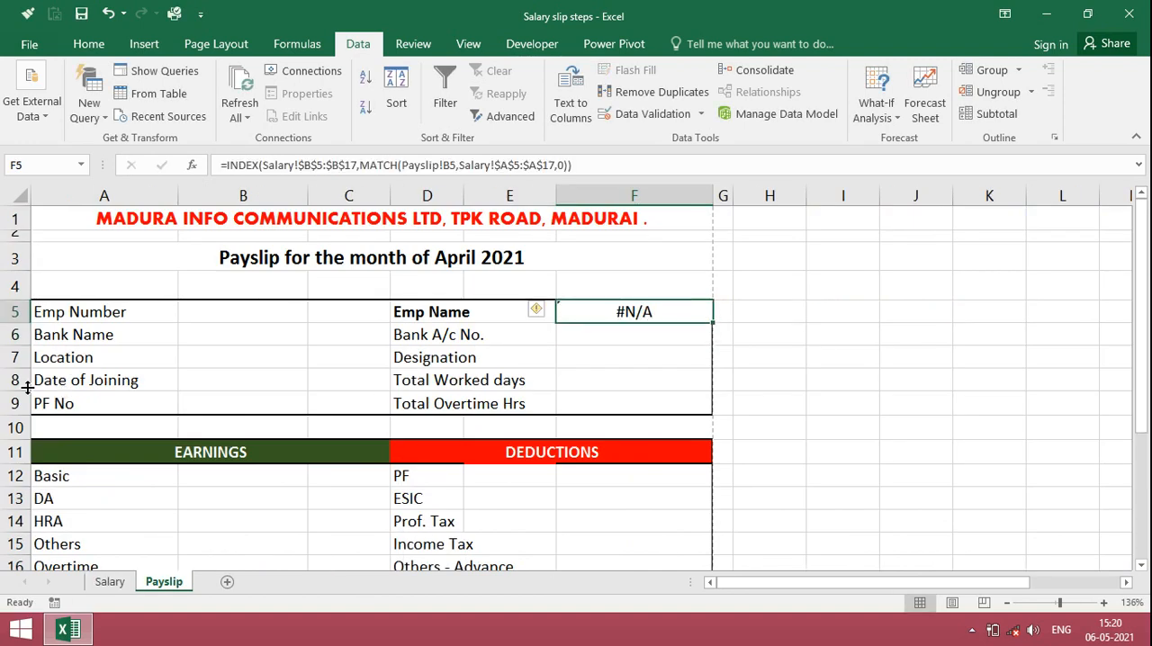
# Step: Choose the second employee number from the dropdown in B5 and check the Emp Name formula in F5
pyautogui.click(274, 317)
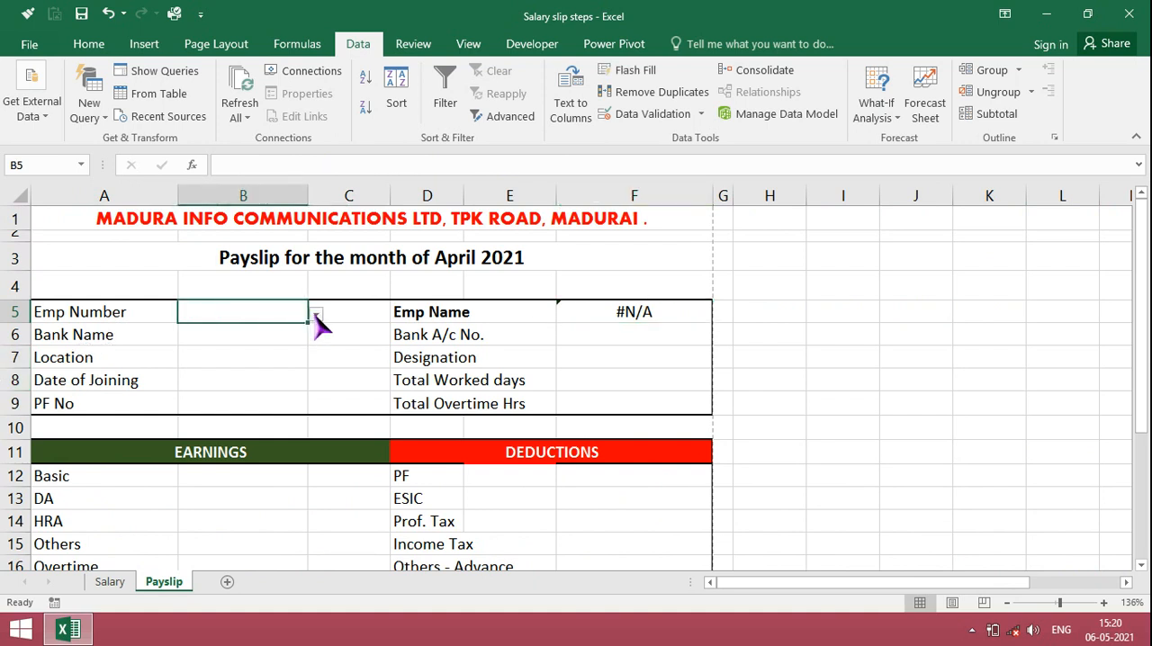
pyautogui.click(316, 317)
pyautogui.click(276, 347)
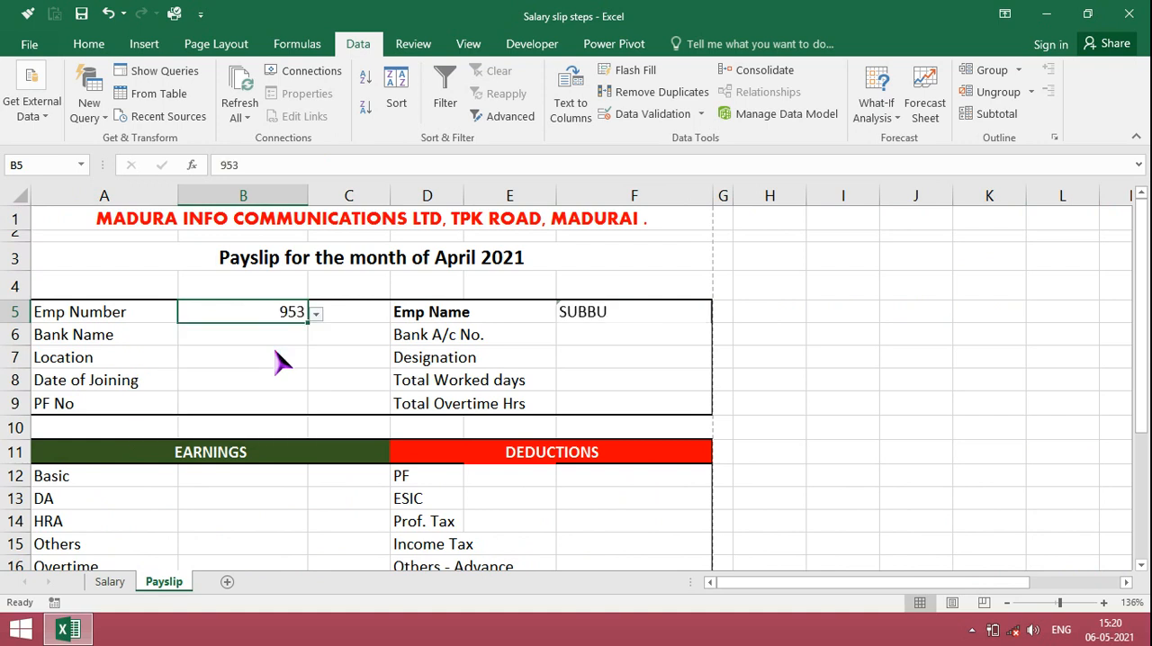
pyautogui.click(576, 311)
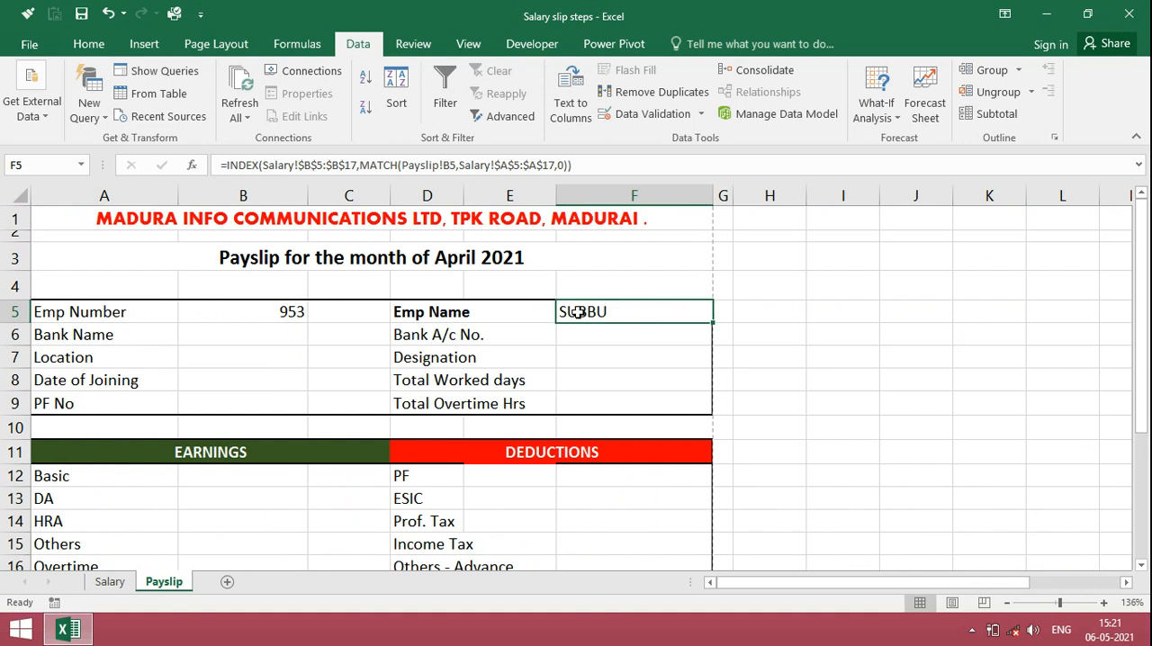
# Step: Begin an INDEX formula in the Bank Name cell B6 with the absolute bank range Salary!$V$5:$V$17 as its array
pyautogui.click(268, 335)
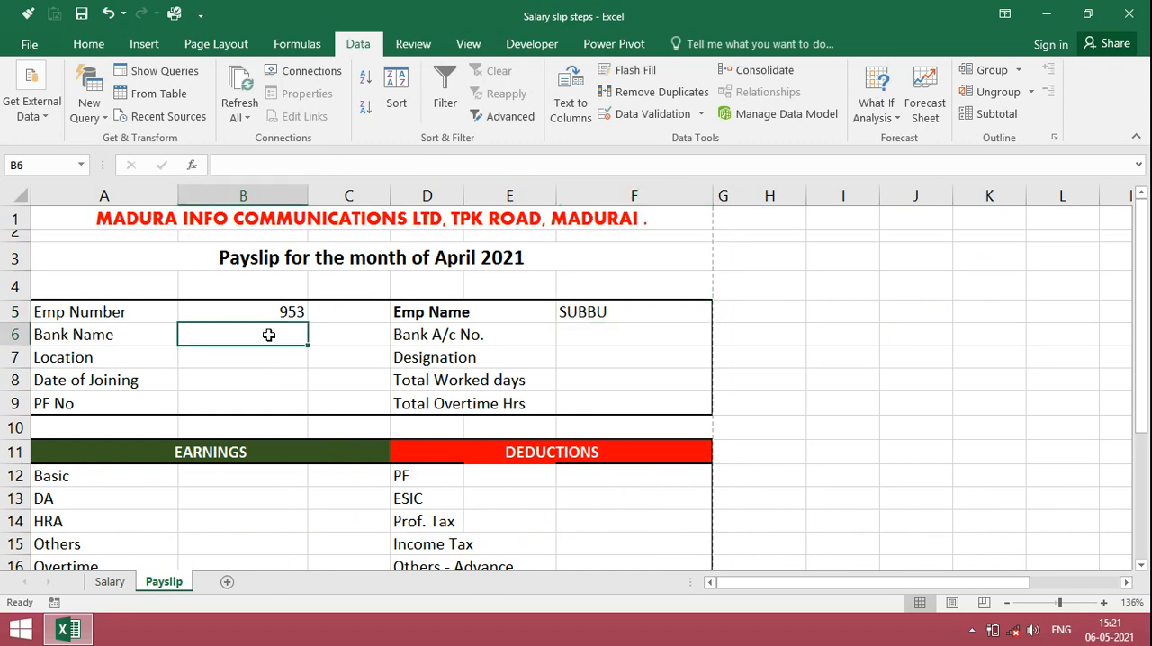
pyautogui.write('=index')
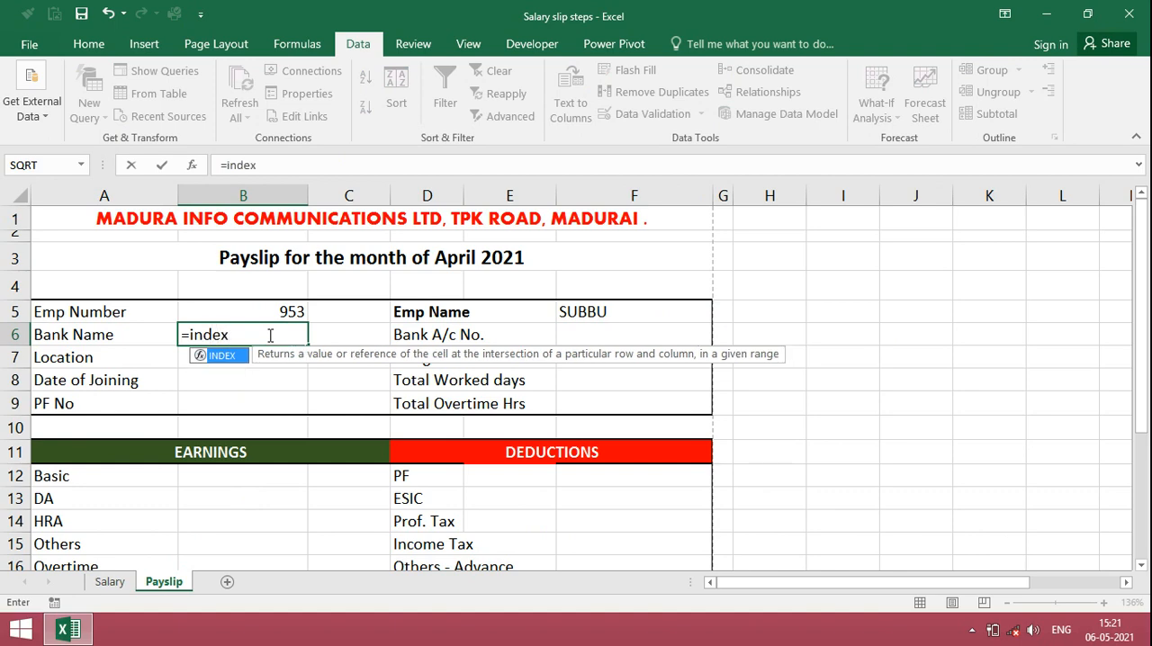
pyautogui.write('(')
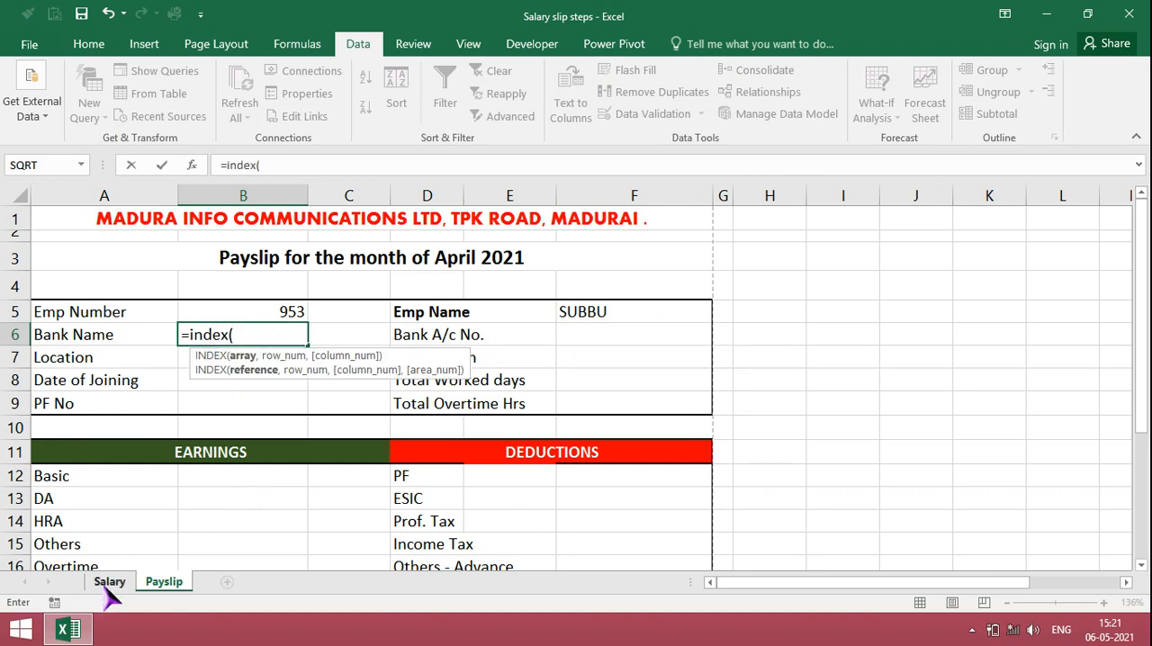
pyautogui.click(106, 583)
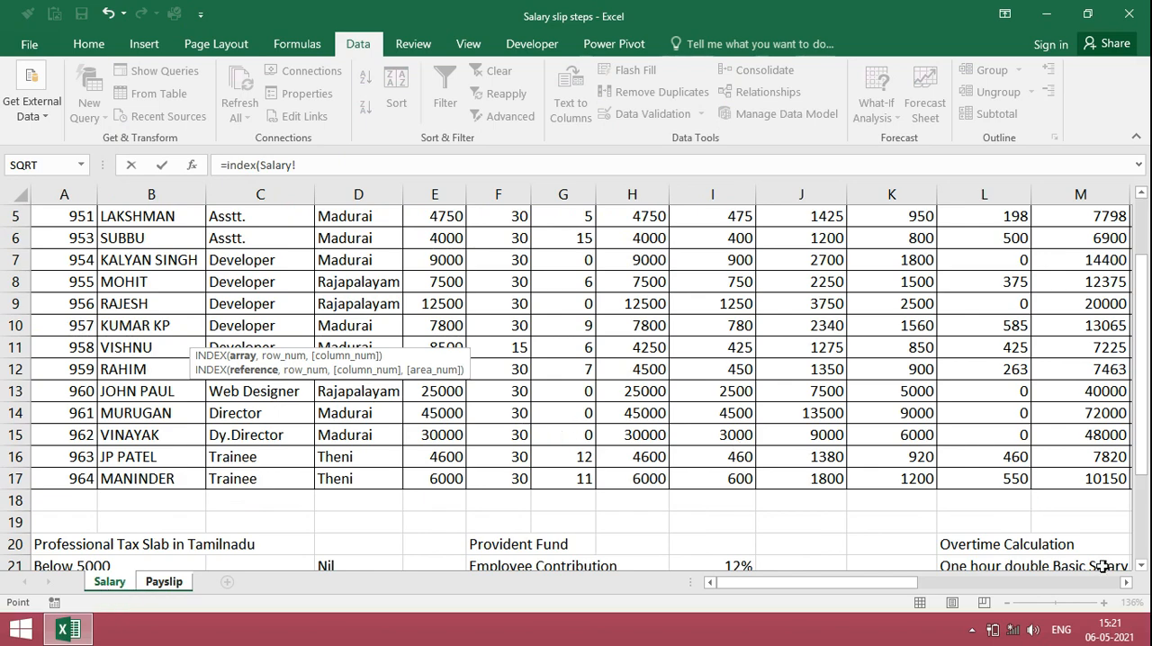
pyautogui.click(1125, 582)
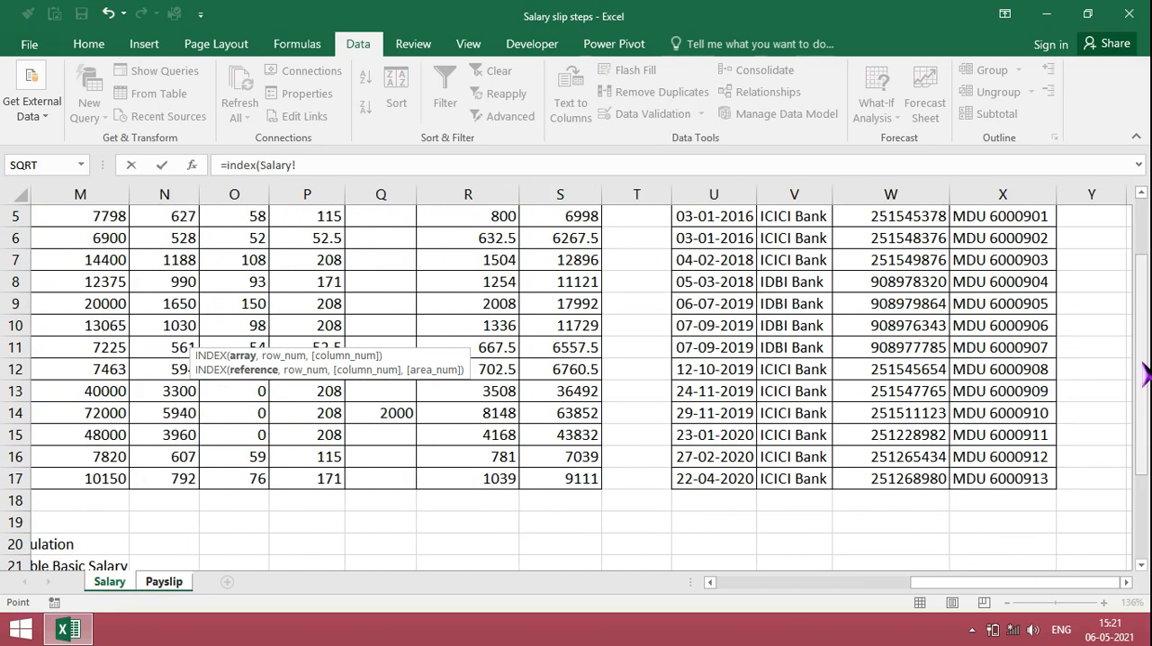
pyautogui.moveTo(1141, 376); pyautogui.dragTo(1141, 336)
pyautogui.click(794, 356)
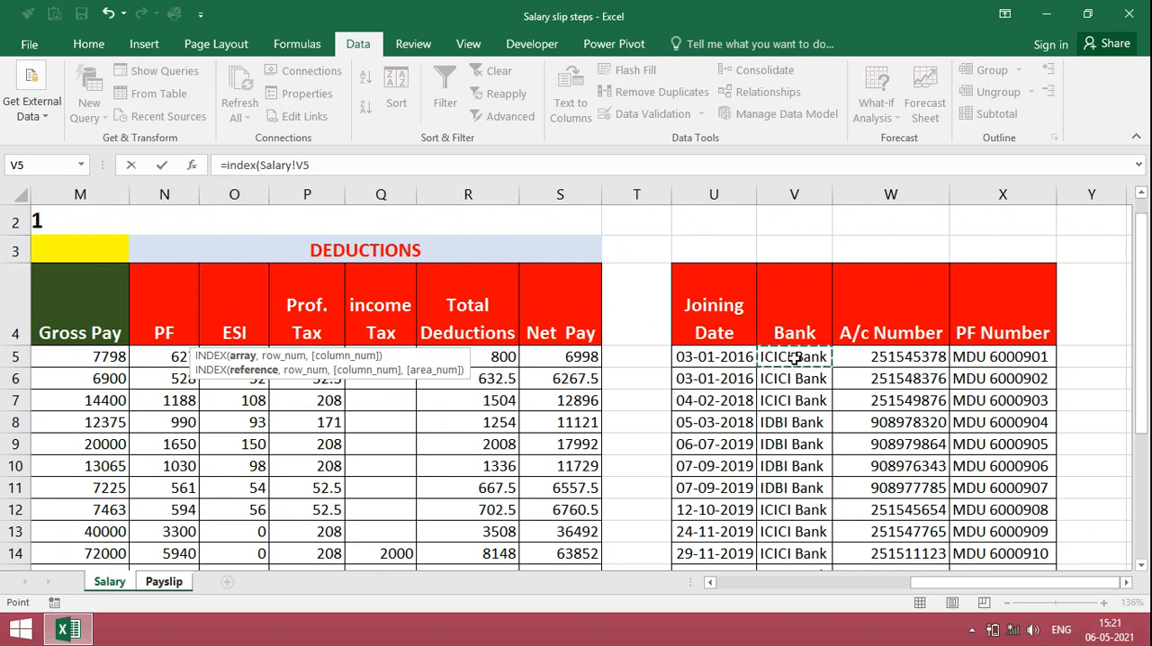
pyautogui.moveTo(794, 357); pyautogui.dragTo(795, 479)
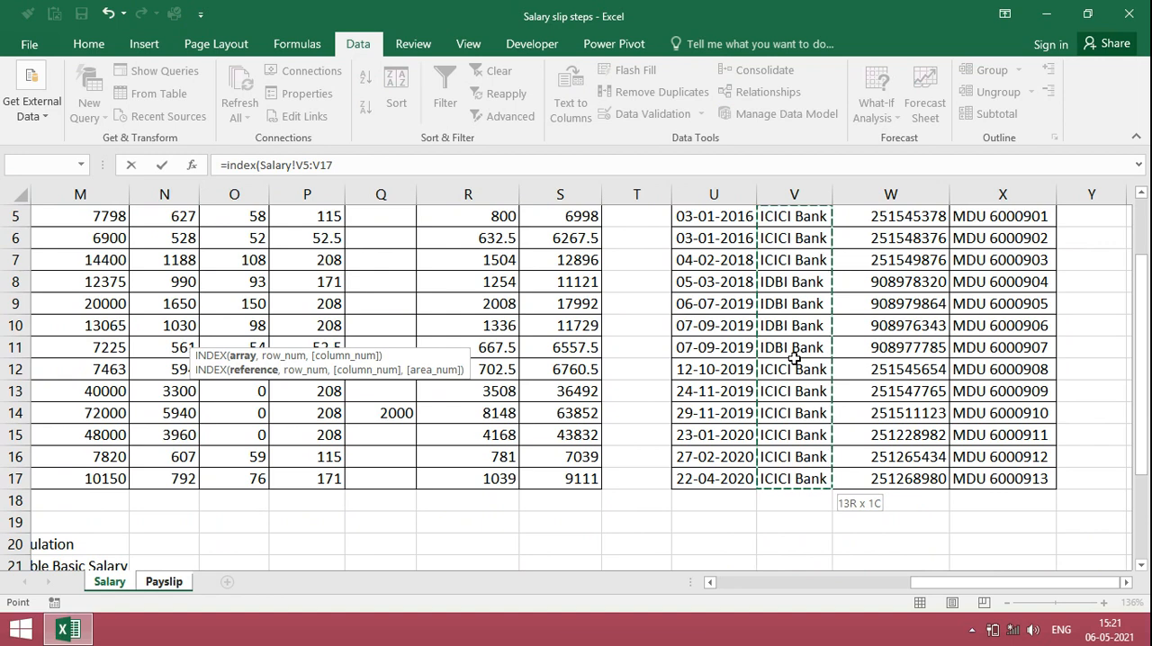
pyautogui.press('F4')
pyautogui.write(',')
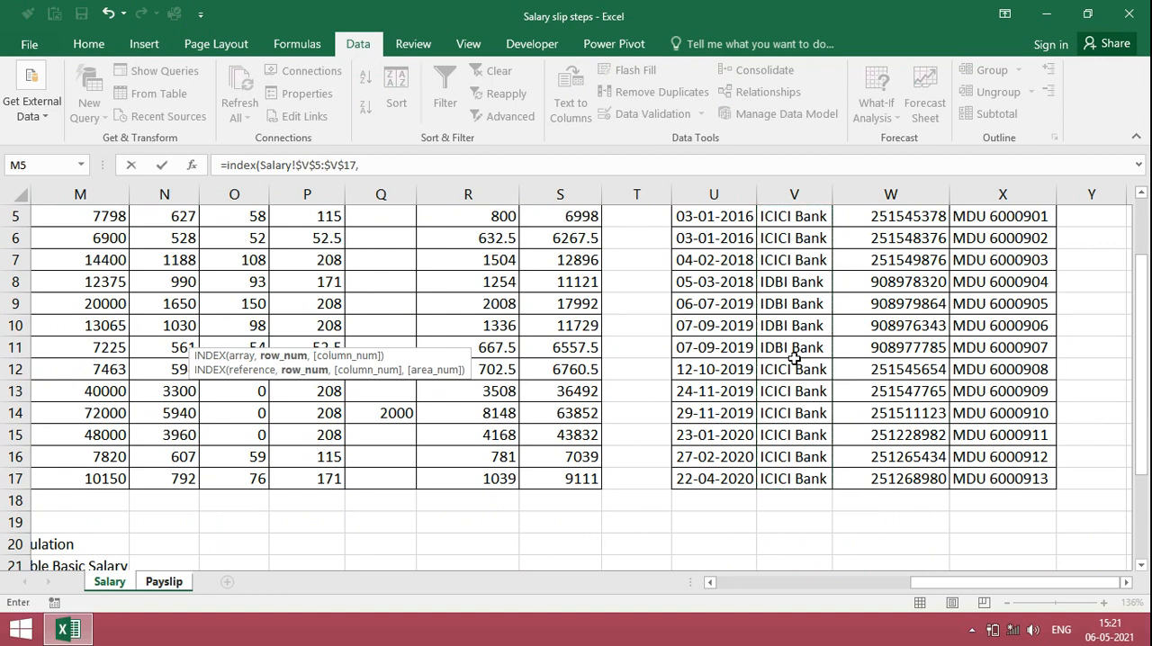
pyautogui.write('match')
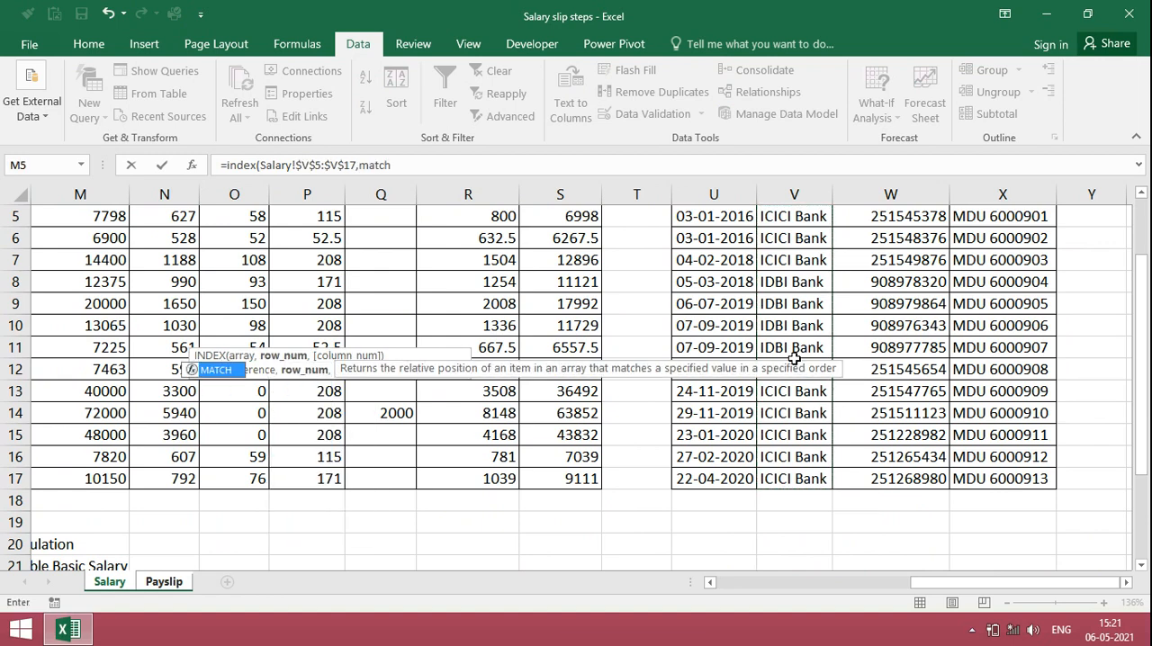
pyautogui.write('(Payslip!')
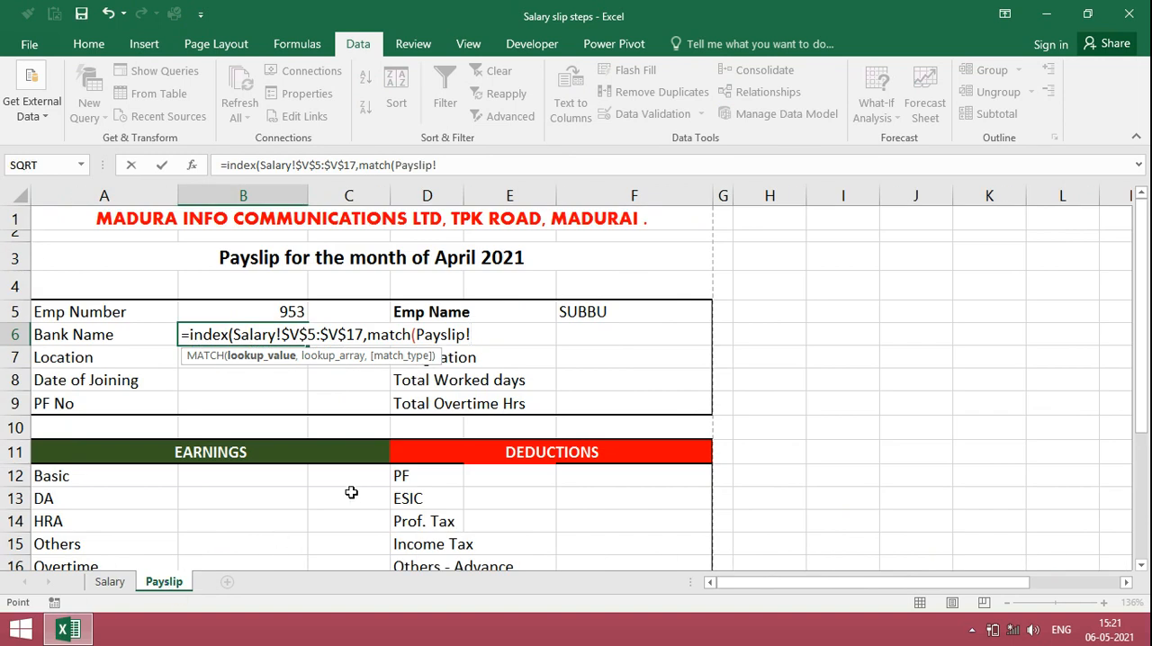
# Step: Nest a MATCH function in the Bank Name formula, using the Emp Number cell Payslip!B5 as its lookup value
pyautogui.click(290, 312)
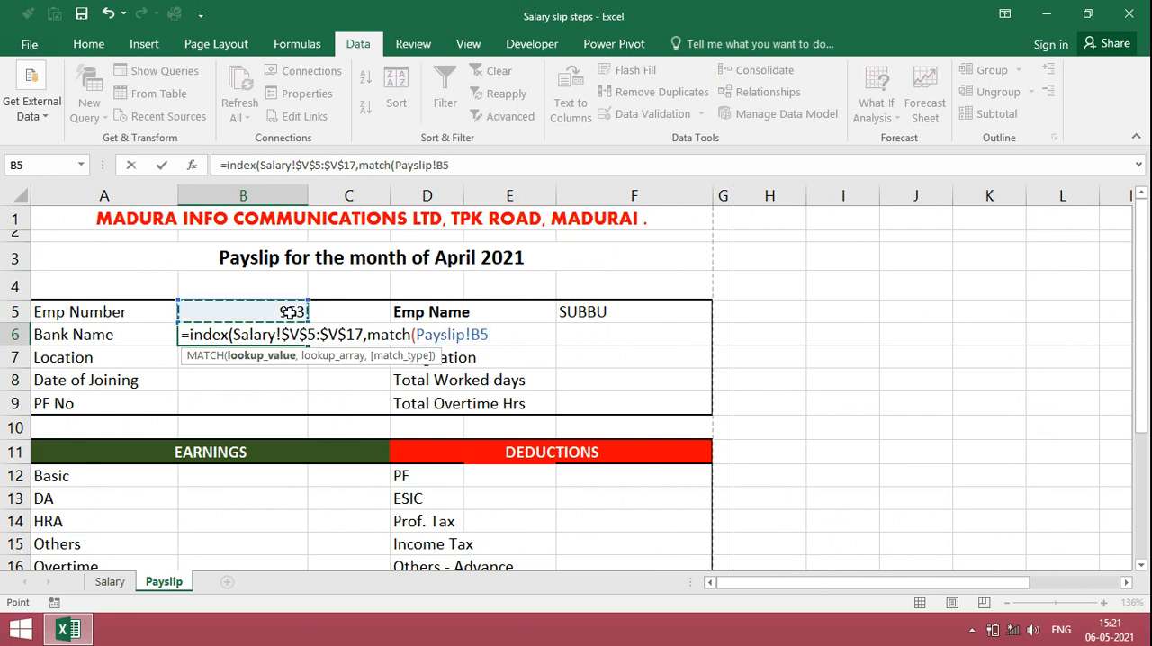
pyautogui.write(',')
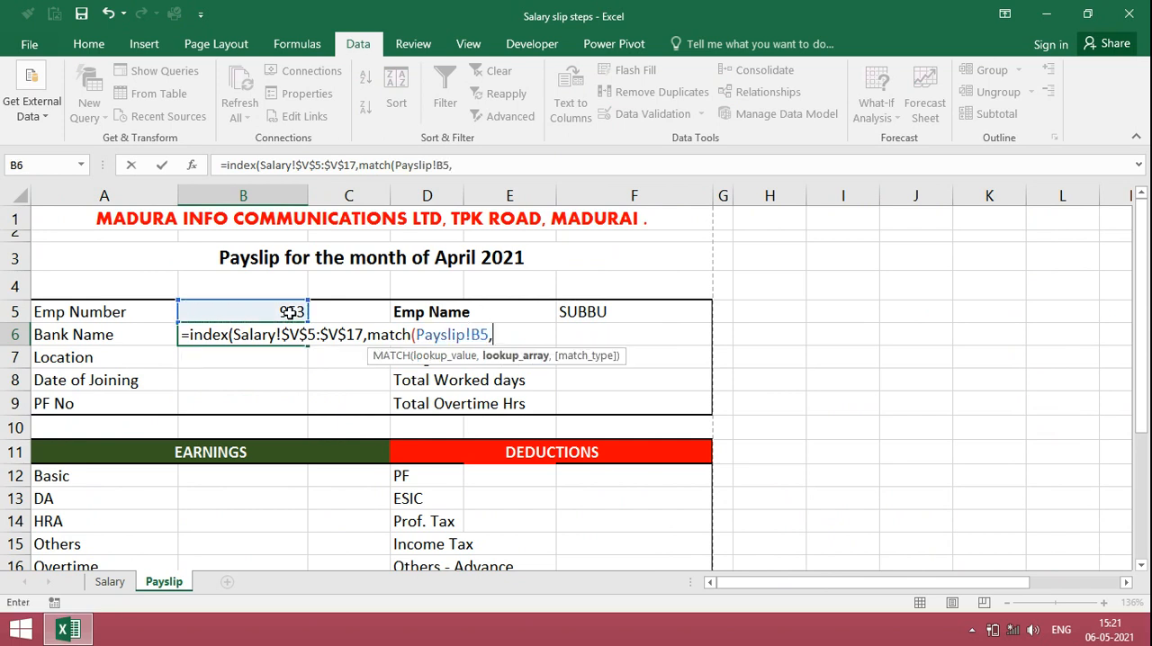
# Step: Finish the Bank Name formula with Salary!$A$5:$A$17 as the absolute lookup array and 0 as the match type
pyautogui.click(110, 583)
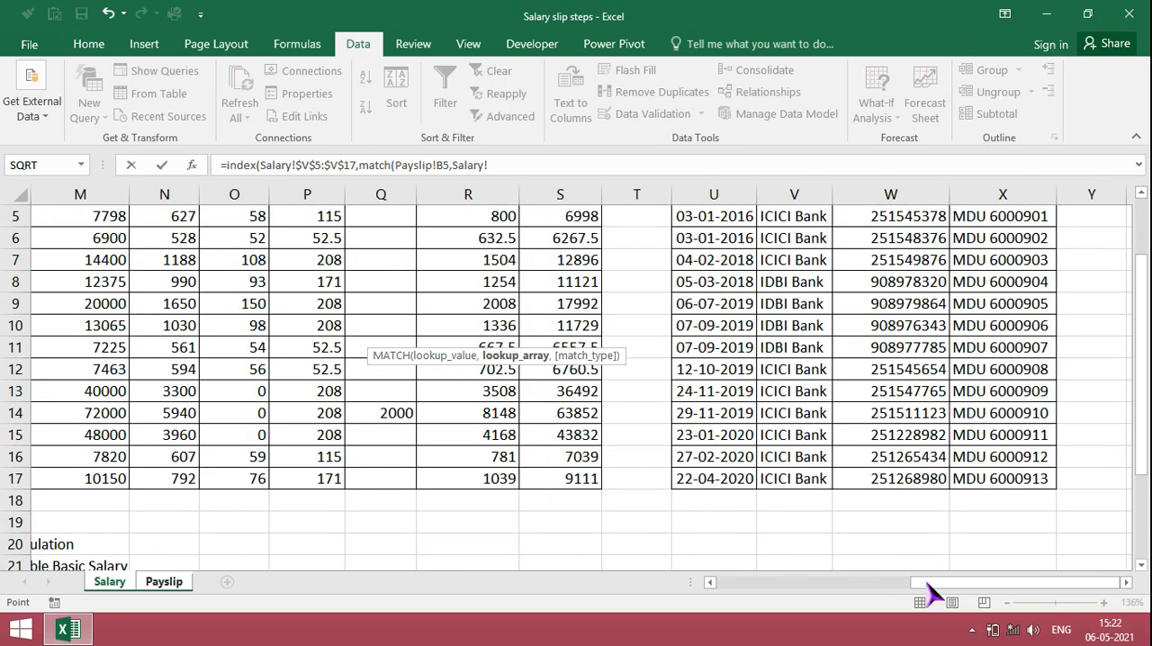
pyautogui.moveTo(931, 585); pyautogui.dragTo(630, 627)
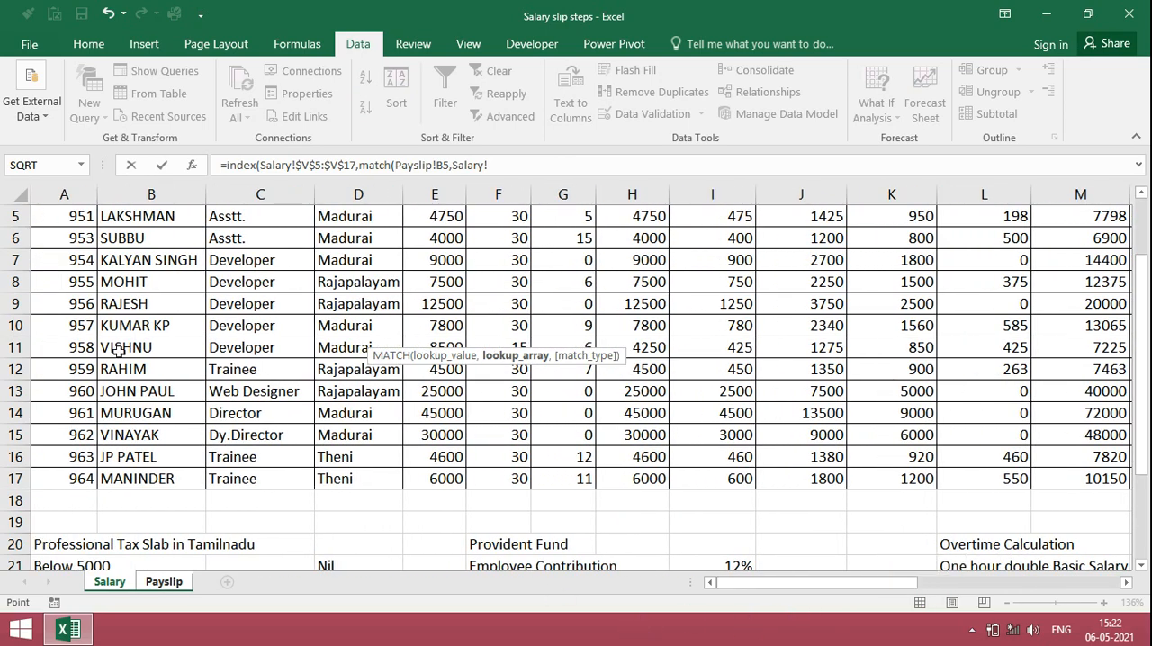
pyautogui.click(65, 216)
pyautogui.hotkey('shift', 'Down')
pyautogui.hotkey('shift', 'Down')
pyautogui.hotkey('shift', 'Down')
pyautogui.hotkey('shift', 'Down')
pyautogui.hotkey('shift', 'Down')
pyautogui.hotkey('shift', 'Down')
pyautogui.hotkey('shift', 'Down')
pyautogui.hotkey('shift', 'Down')
pyautogui.hotkey('shift', 'Down')
pyautogui.hotkey('shift', 'Down')
pyautogui.hotkey('shift', 'Down')
pyautogui.hotkey('shift', 'Down')
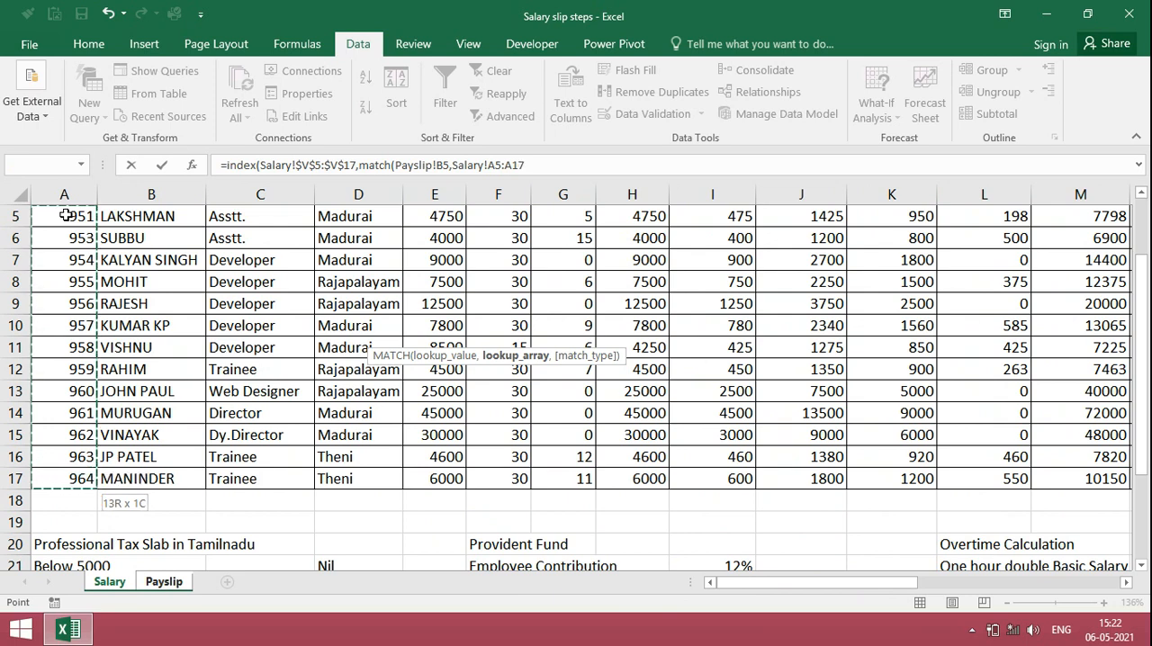
pyautogui.press('F4')
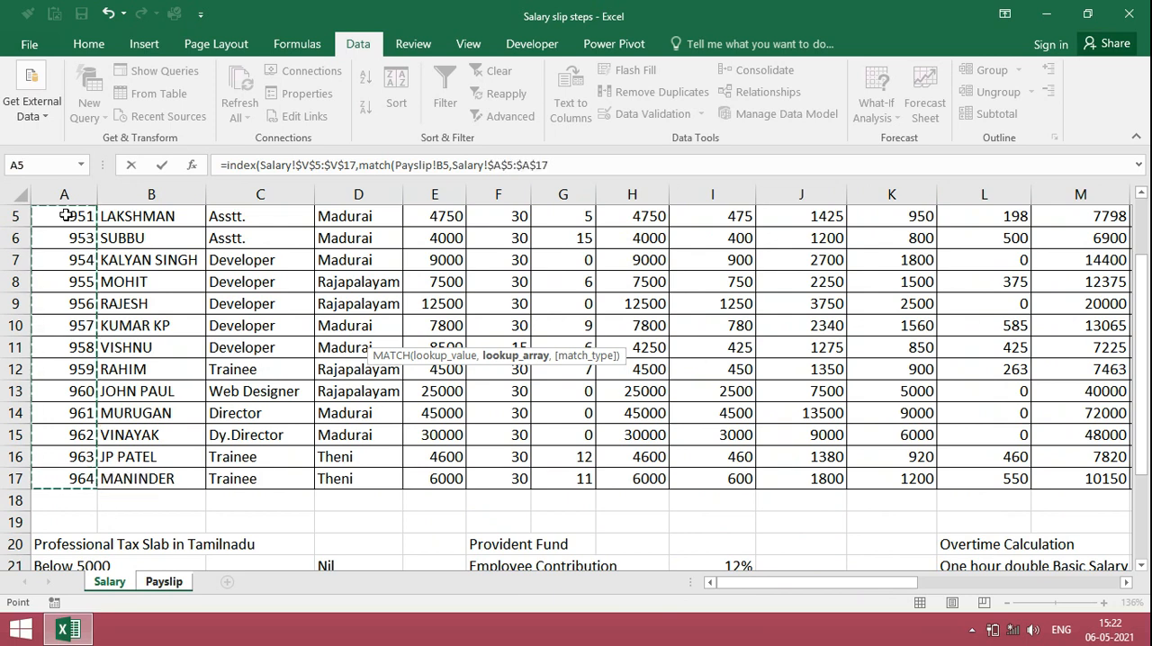
pyautogui.write(',')
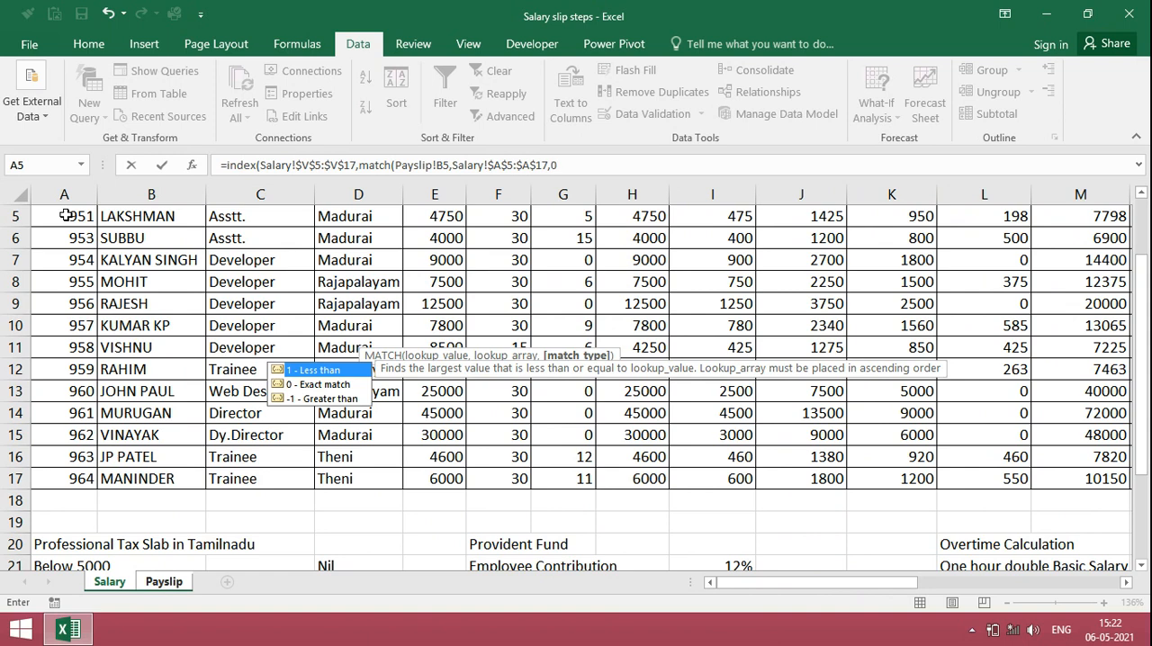
pyautogui.write('0)')
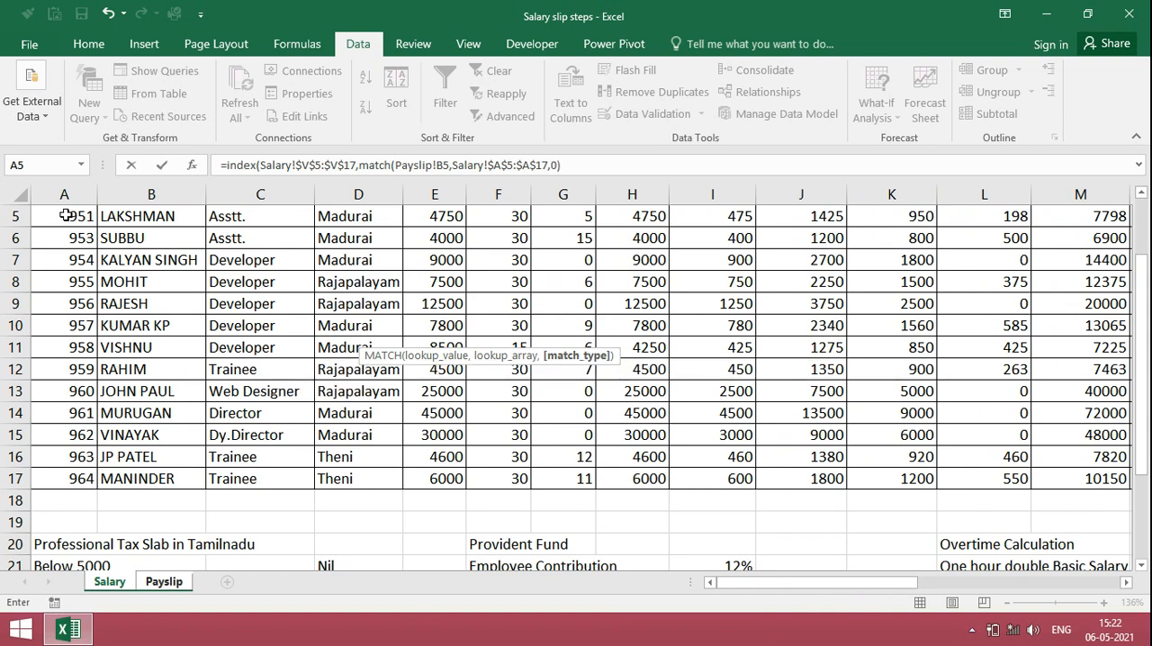
pyautogui.write(')')
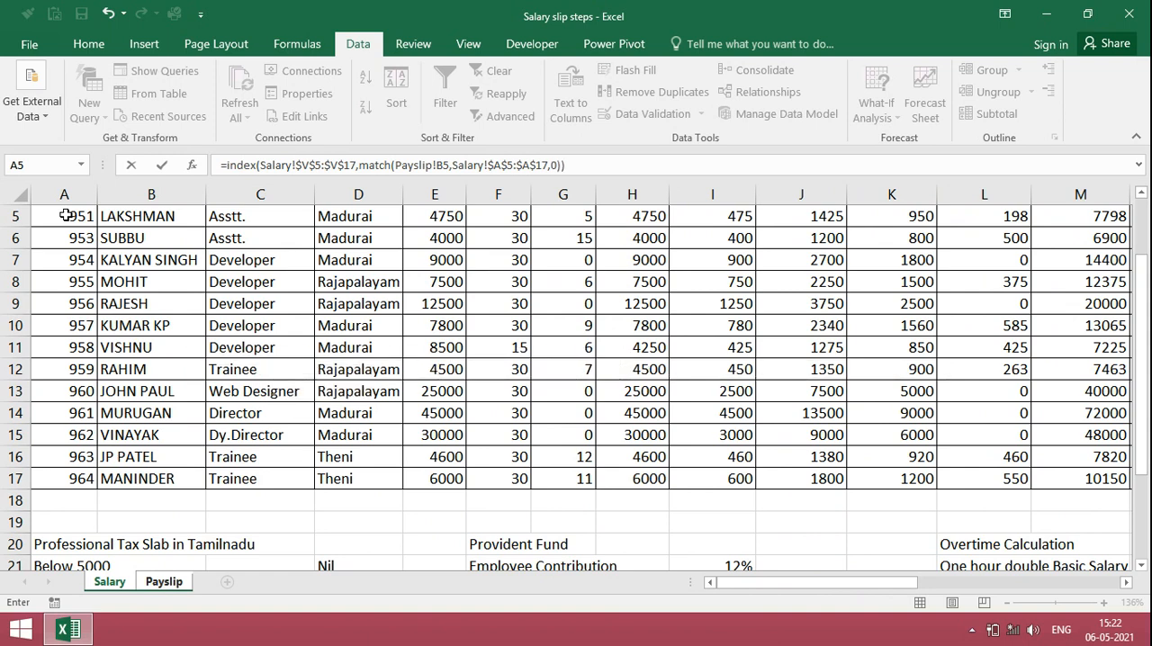
pyautogui.press('Return')
# Step: Begin an INDEX formula in the Bank A/c No. cell F6 with the account number range Salary!W5:W17 as its array
pyautogui.click(602, 335)
pyautogui.write('=i')
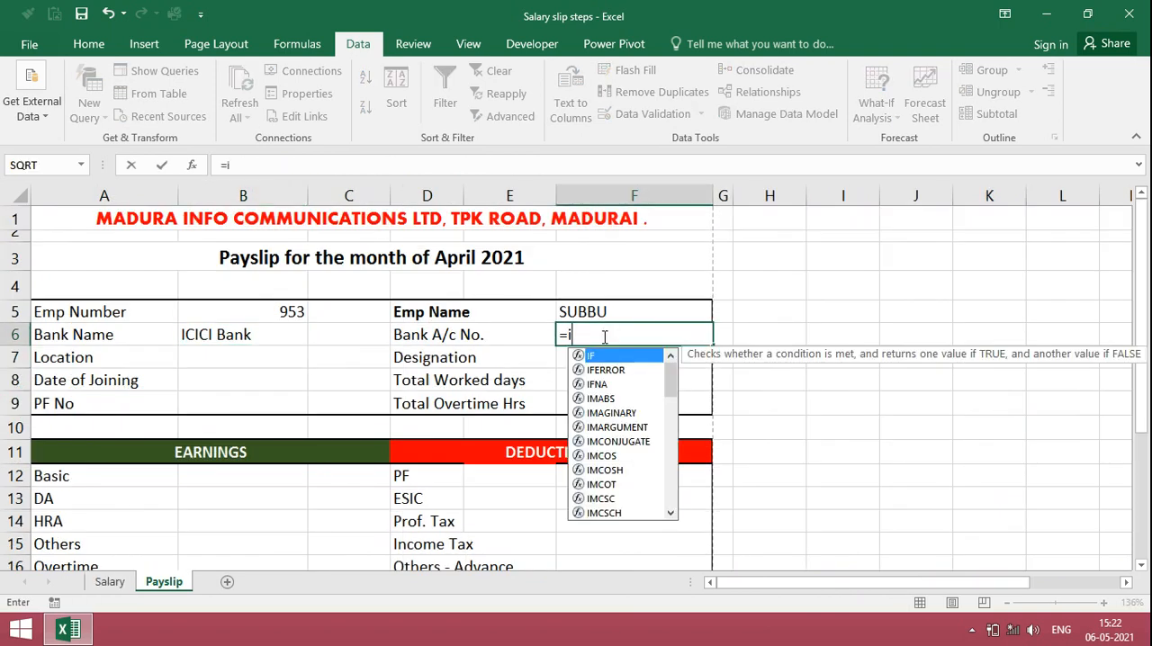
pyautogui.write('ndex')
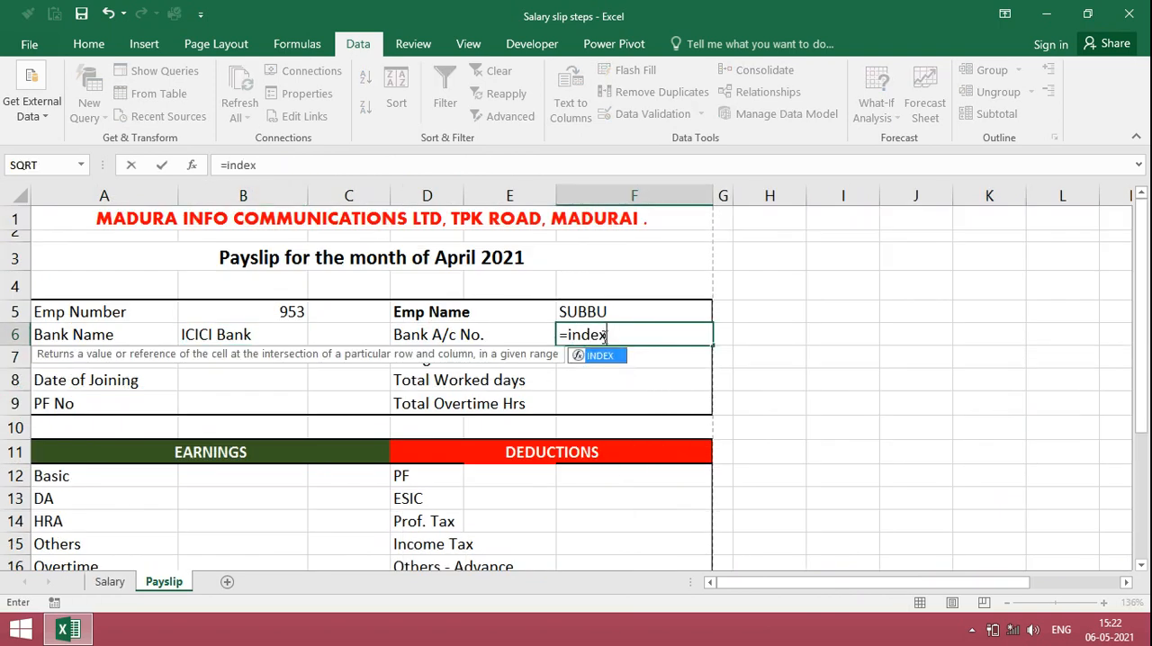
pyautogui.write('(')
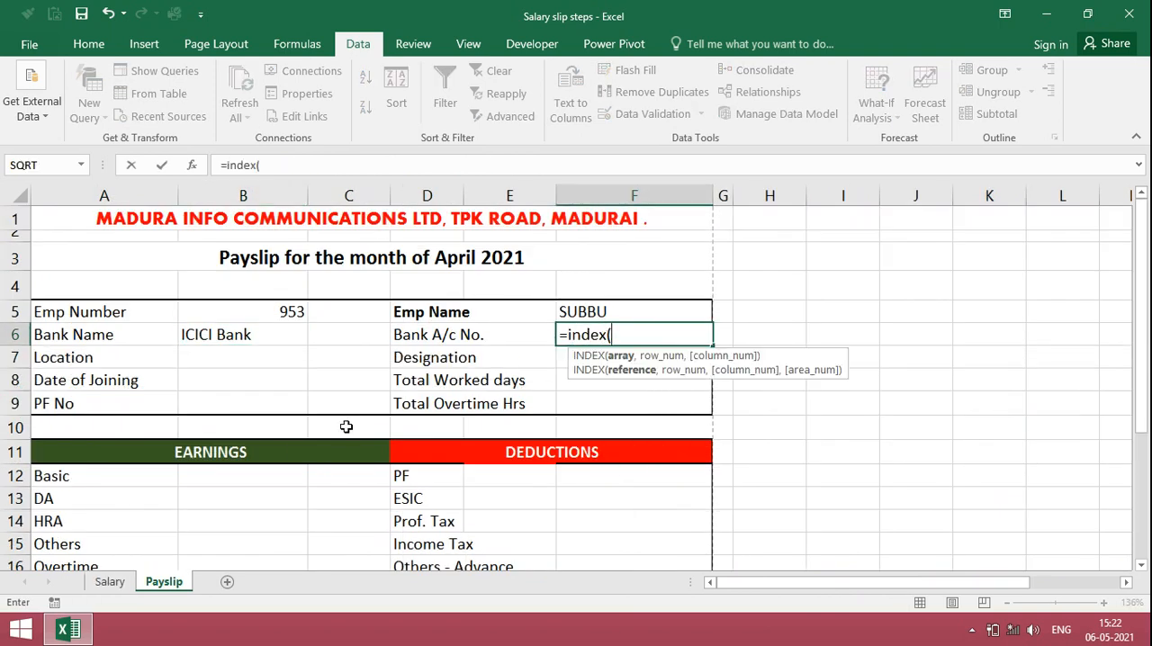
pyautogui.click(109, 581)
pyautogui.moveTo(891, 326); pyautogui.dragTo(900, 486)
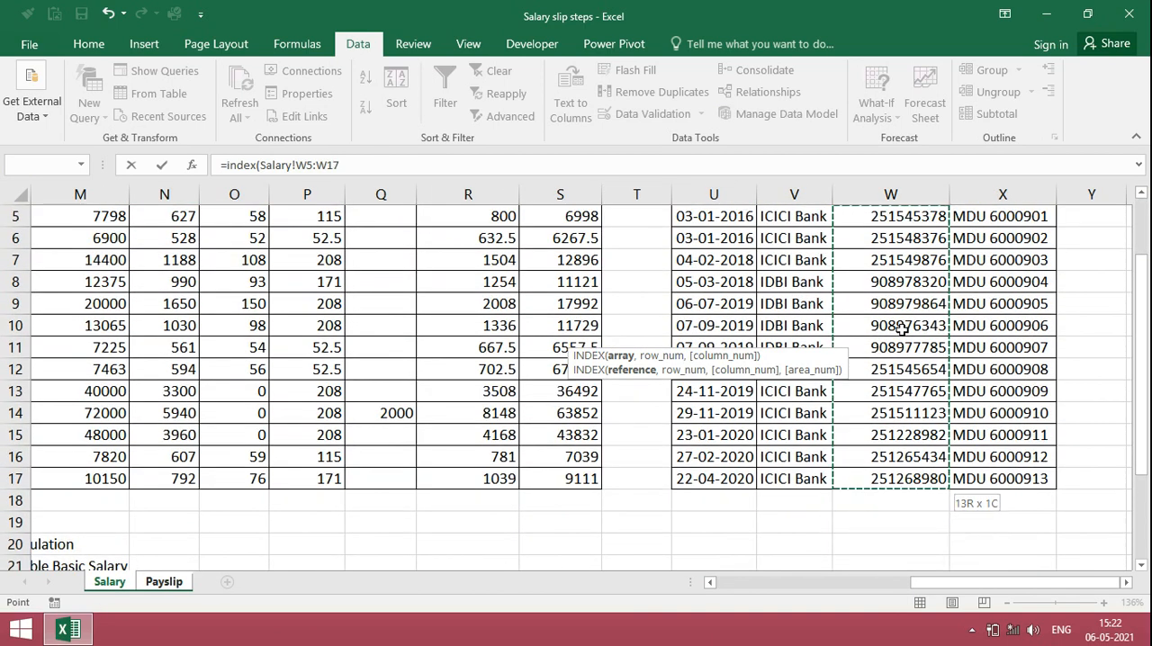
# Step: Nest a MATCH function in the Bank A/c No. formula, using the Emp Number cell Payslip!B5 as its lookup value
pyautogui.write(',mat')
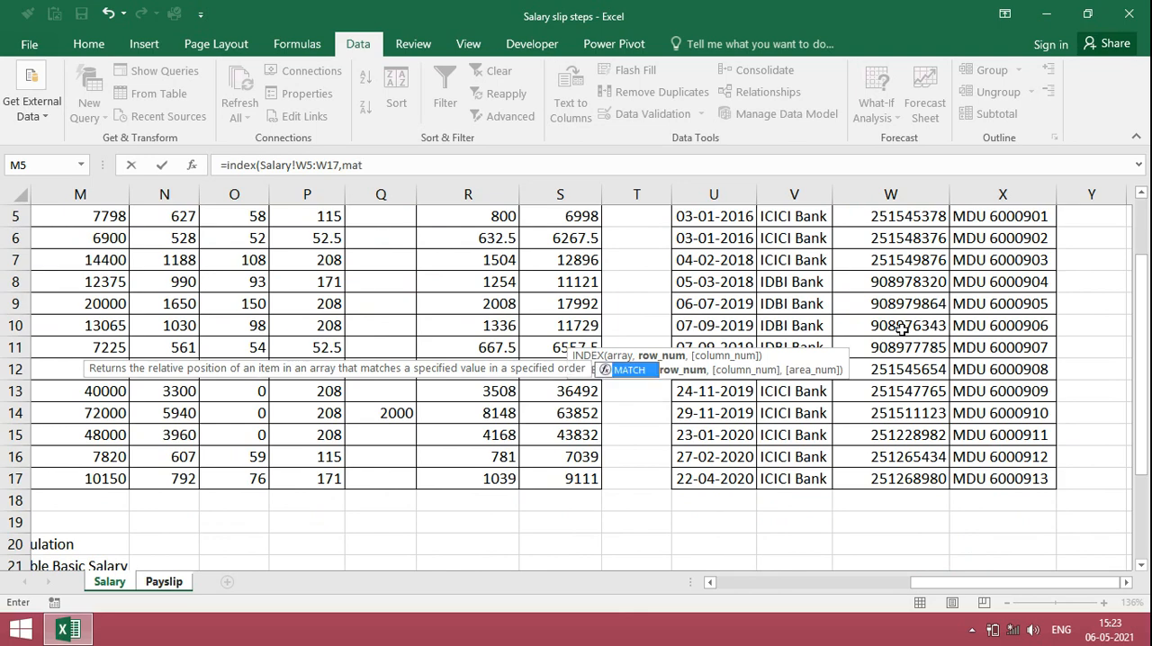
pyautogui.write('ch(')
pyautogui.click(164, 581)
pyautogui.click(283, 311)
pyautogui.write(',')
# Step: Finish the Bank A/c No. formula with Salary!$A$5:$A$17 as the absolute lookup array and 0 as the match type
pyautogui.click(109, 581)
pyautogui.click(81, 388)
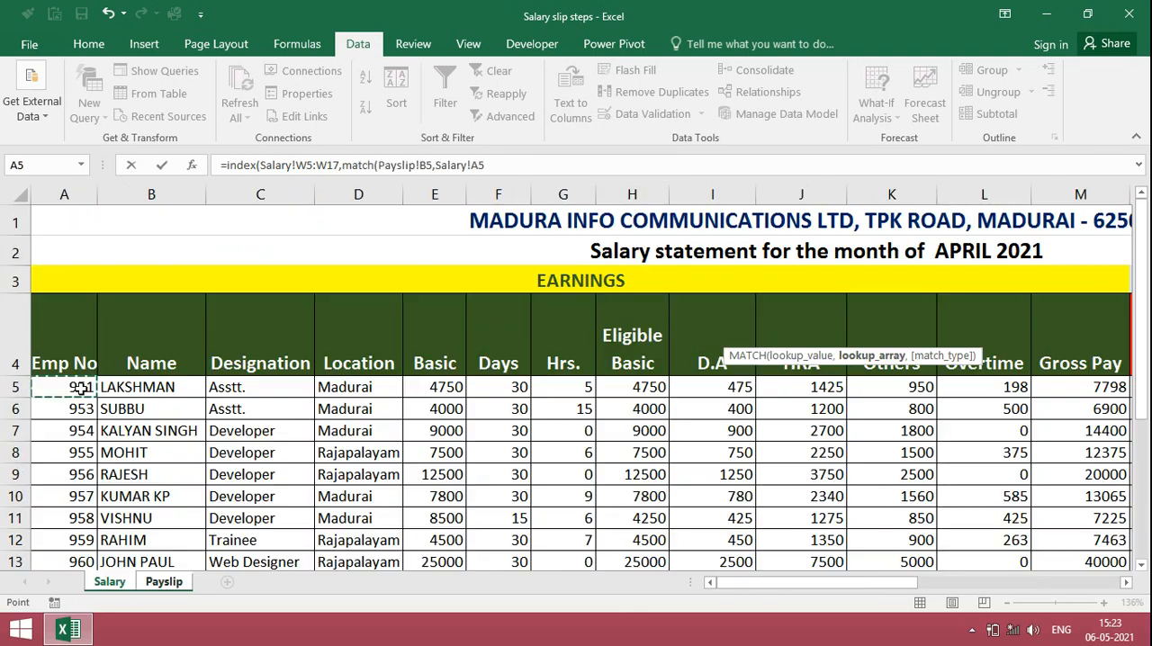
pyautogui.hotkey('shift', 'Down')
pyautogui.hotkey('shift', 'Down')
pyautogui.hotkey('shift', 'Down')
pyautogui.hotkey('shift', 'Down')
pyautogui.hotkey('shift', 'Down')
pyautogui.hotkey('shift', 'Down')
pyautogui.hotkey('shift', 'Down')
pyautogui.hotkey('shift', 'Down')
pyautogui.hotkey('shift', 'Down')
pyautogui.hotkey('shift', 'Down')
pyautogui.hotkey('shift', 'Down')
pyautogui.hotkey('shift', 'Down')
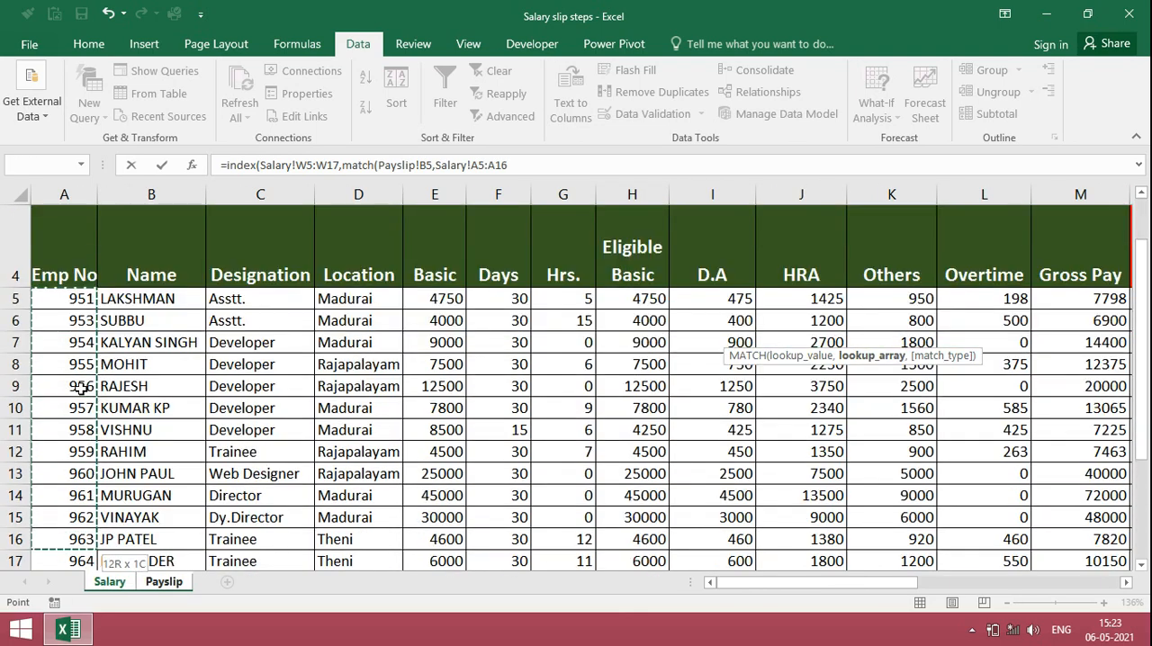
pyautogui.write(',0))')
pyautogui.press('Return')
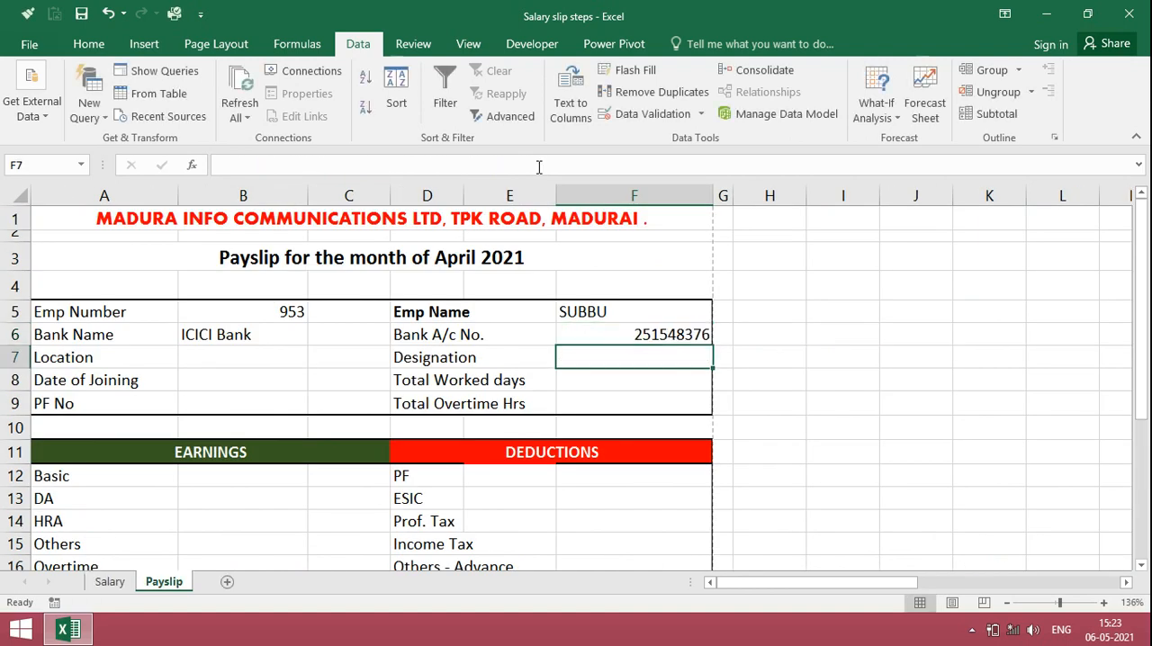
pyautogui.press('Up')
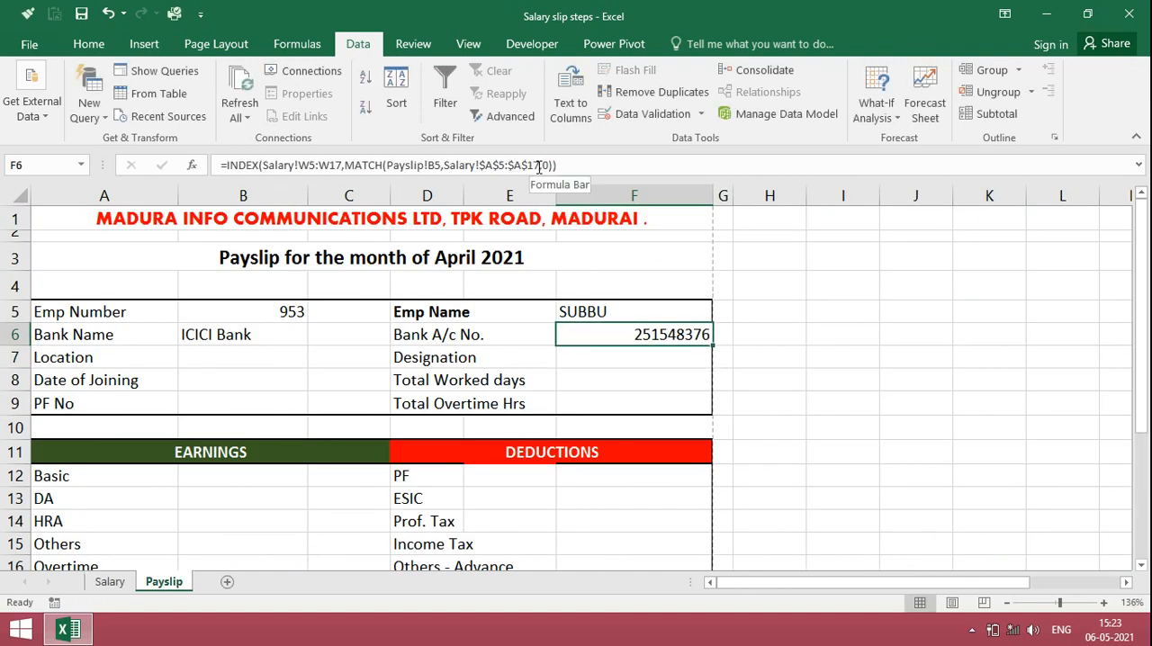
# Step: Choose the sixth employee number from the dropdown in B5 to test the name and bank formulas
pyautogui.click(241, 309)
pyautogui.click(316, 312)
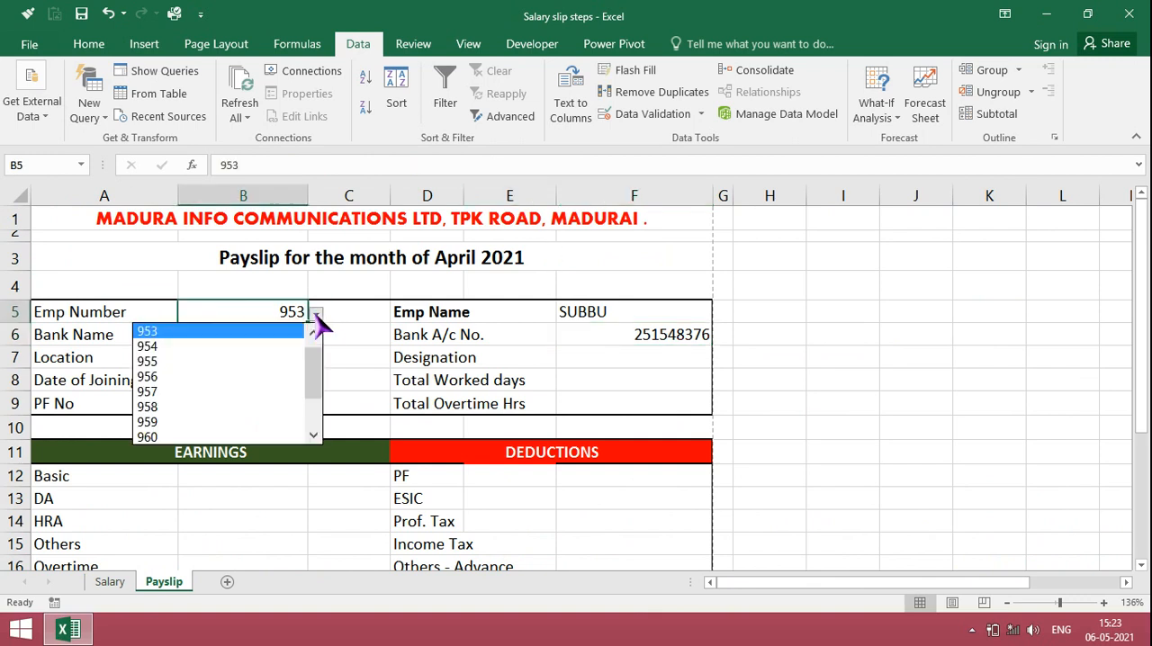
pyautogui.click(267, 392)
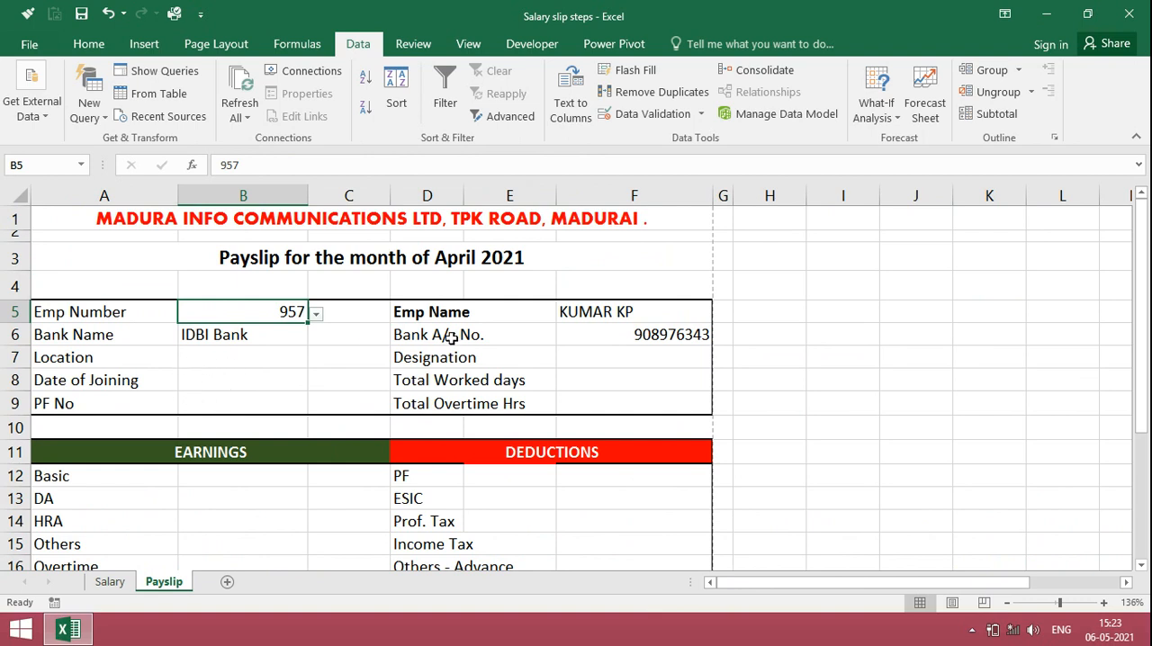
pyautogui.click(465, 408)
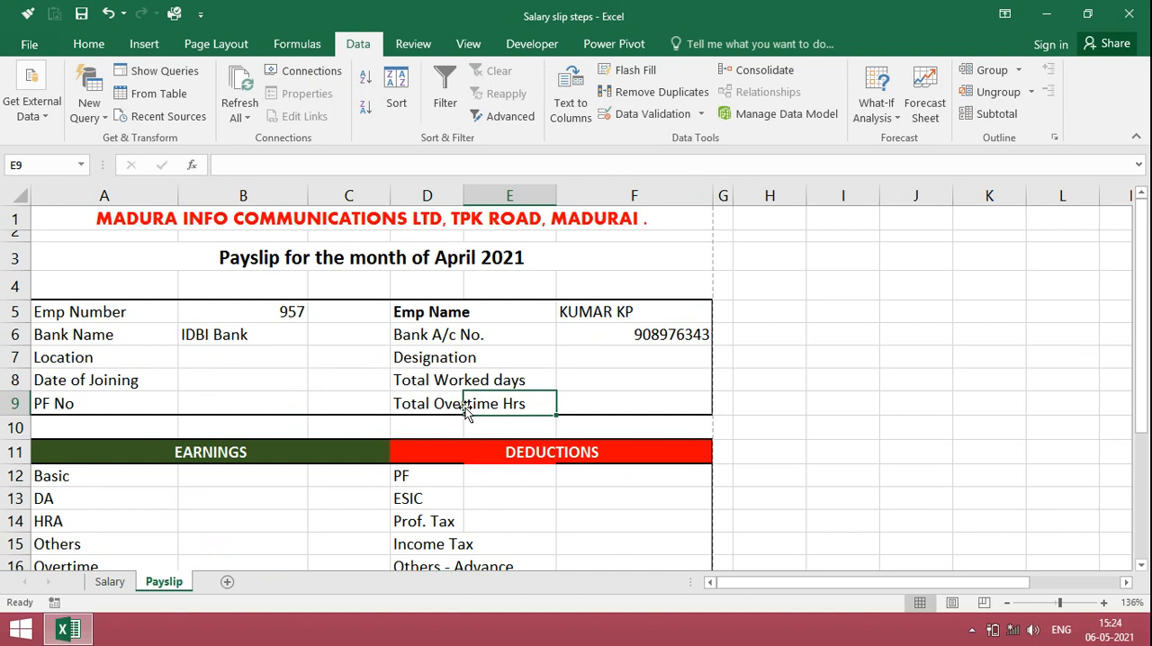
# Step: Make the lookup cell in the Bank Name formula absolute as Payslip!$B$5 and fill the formula down to B9
pyautogui.click(270, 335)
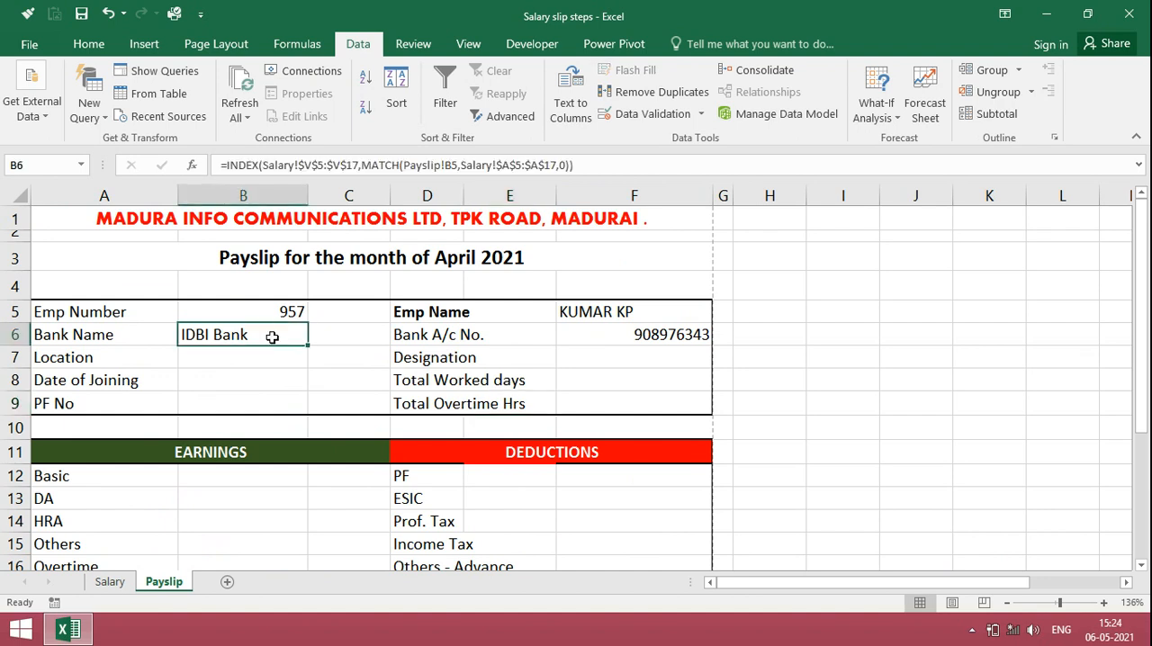
pyautogui.click(450, 165)
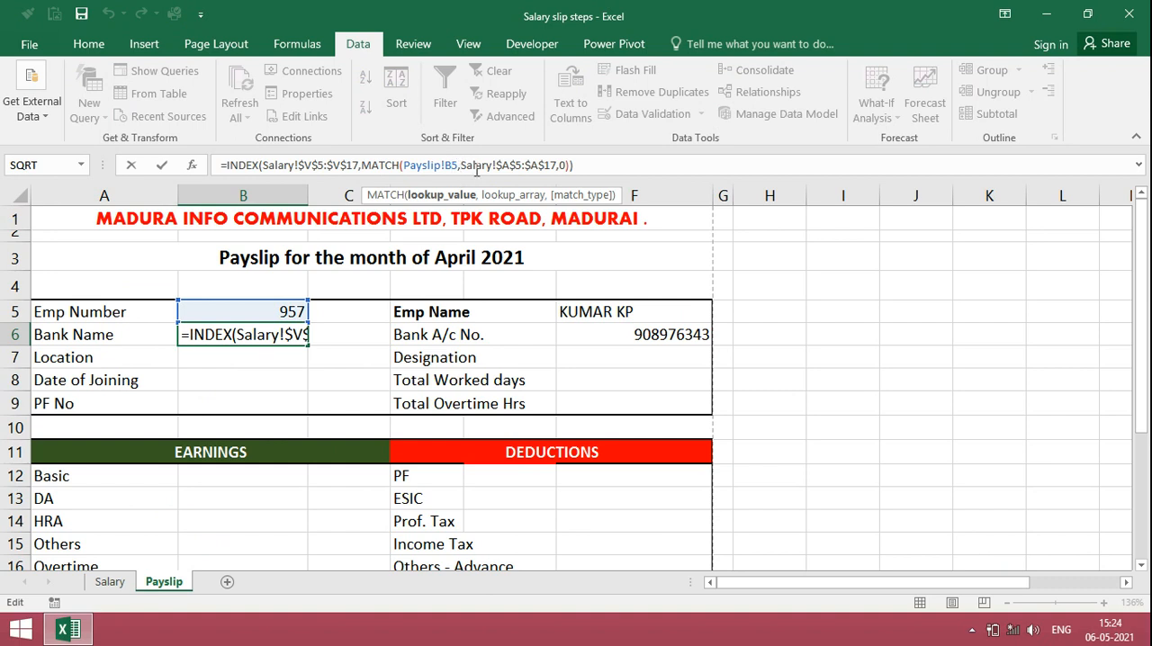
pyautogui.press('F4')
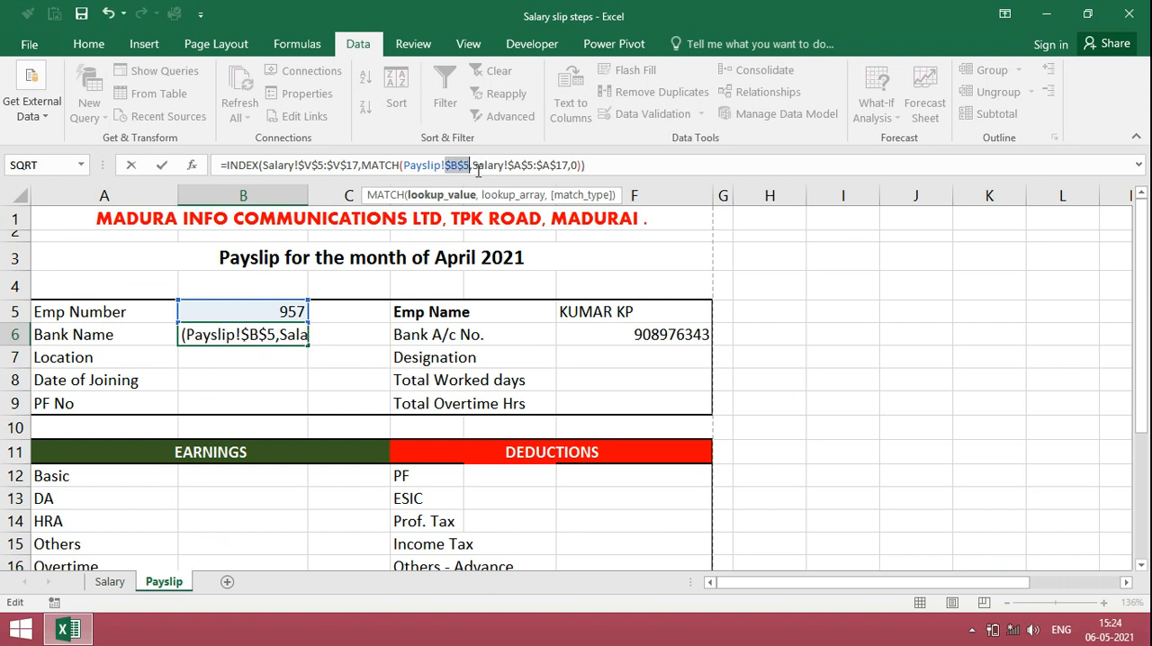
pyautogui.press('Return')
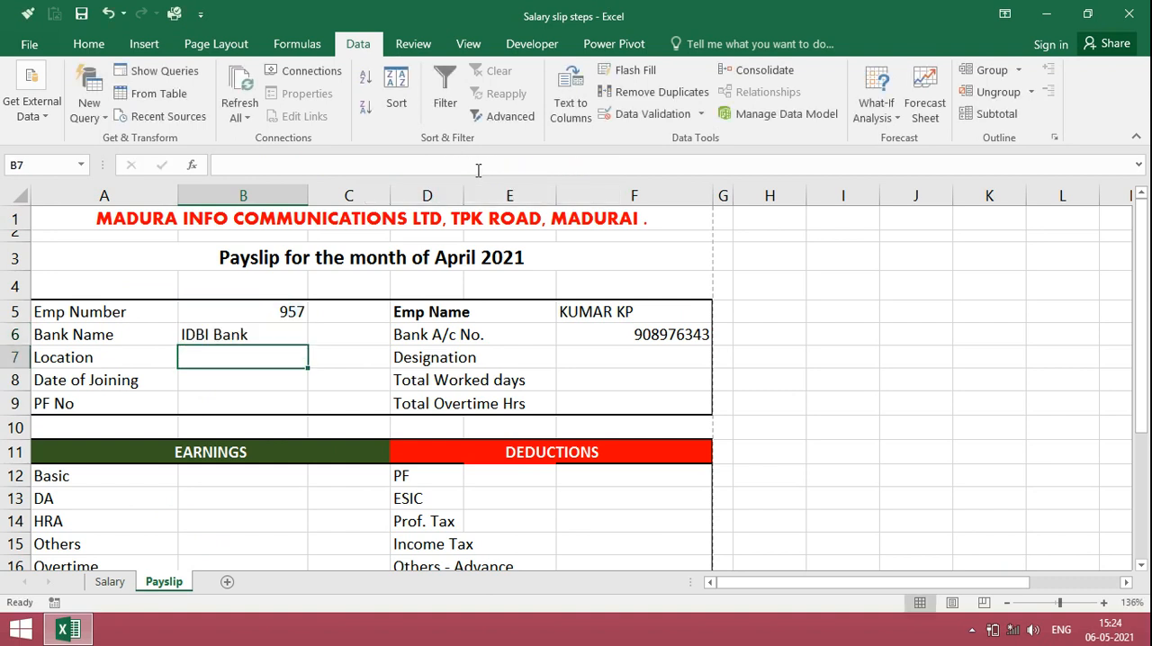
pyautogui.press('Up')
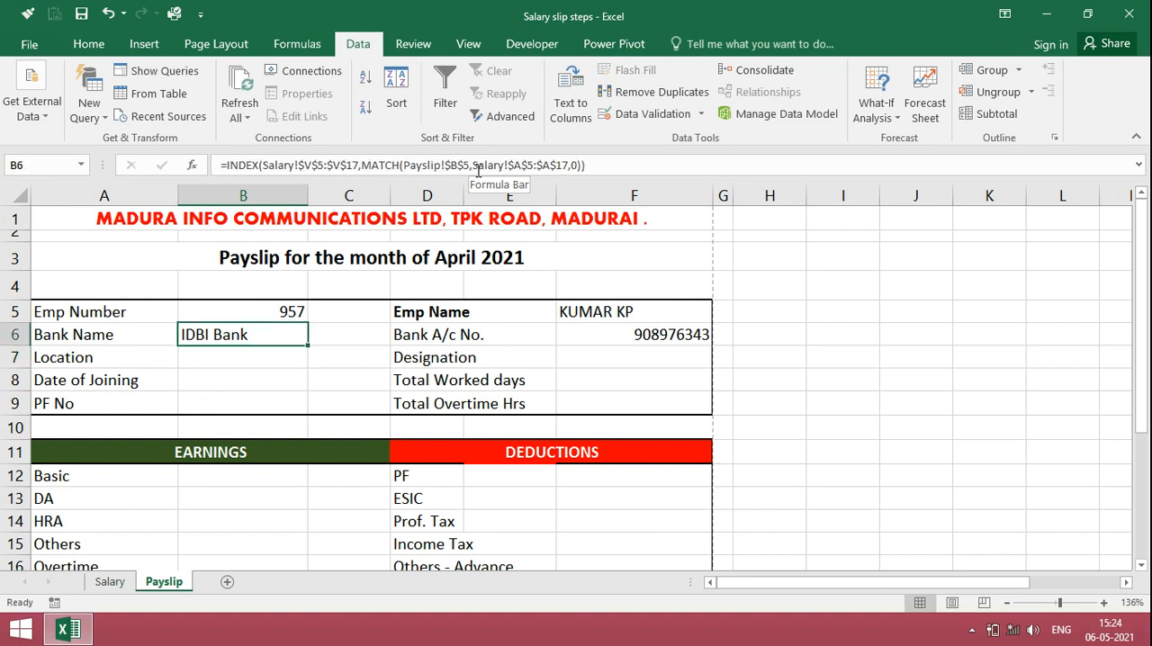
pyautogui.doubleClick(308, 345)
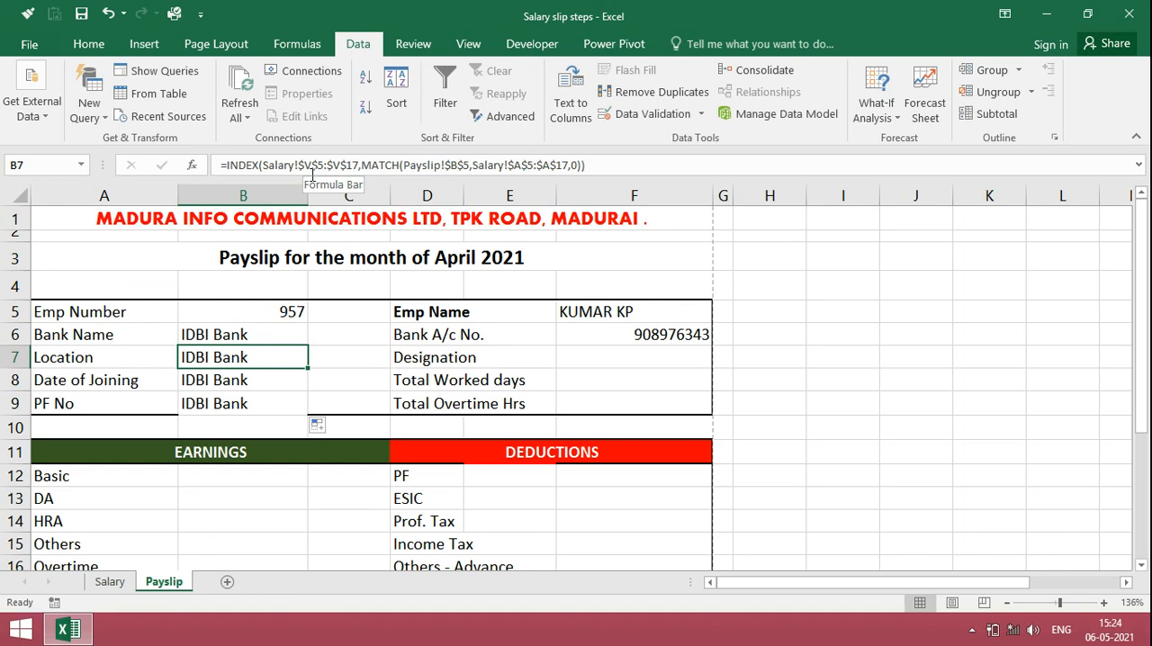
# Step: Change the INDEX array in the Location formula in B7 to the Salary sheet's location range $D$5:$D$17
pyautogui.hotkey('ctrl', 'pageup')
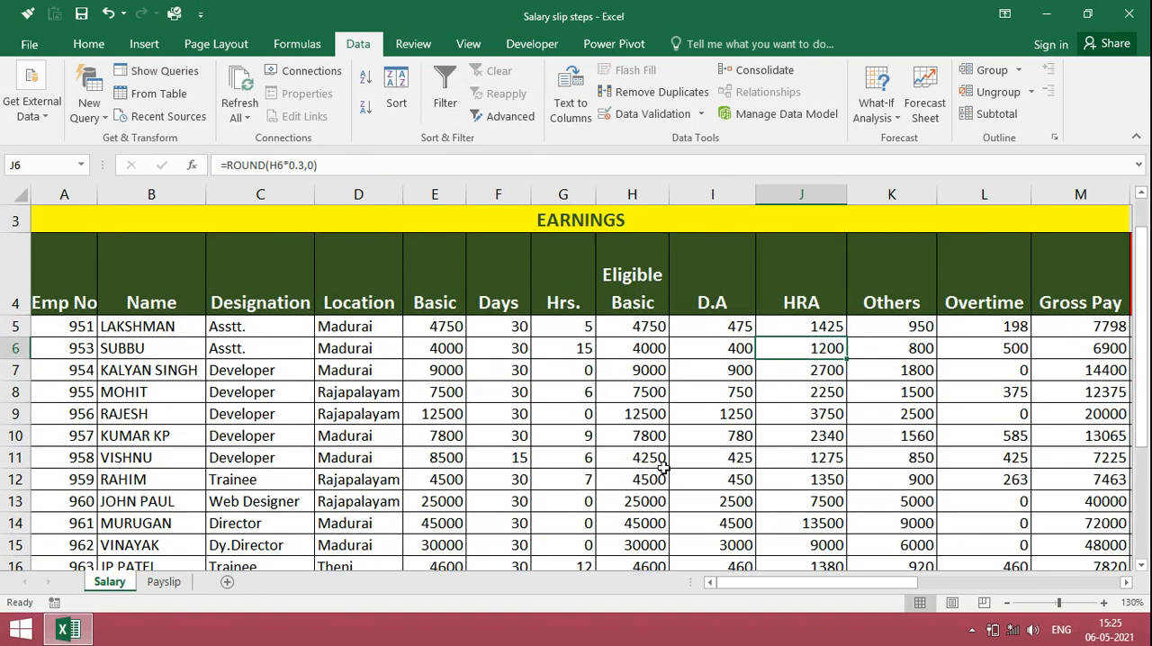
pyautogui.click(163, 582)
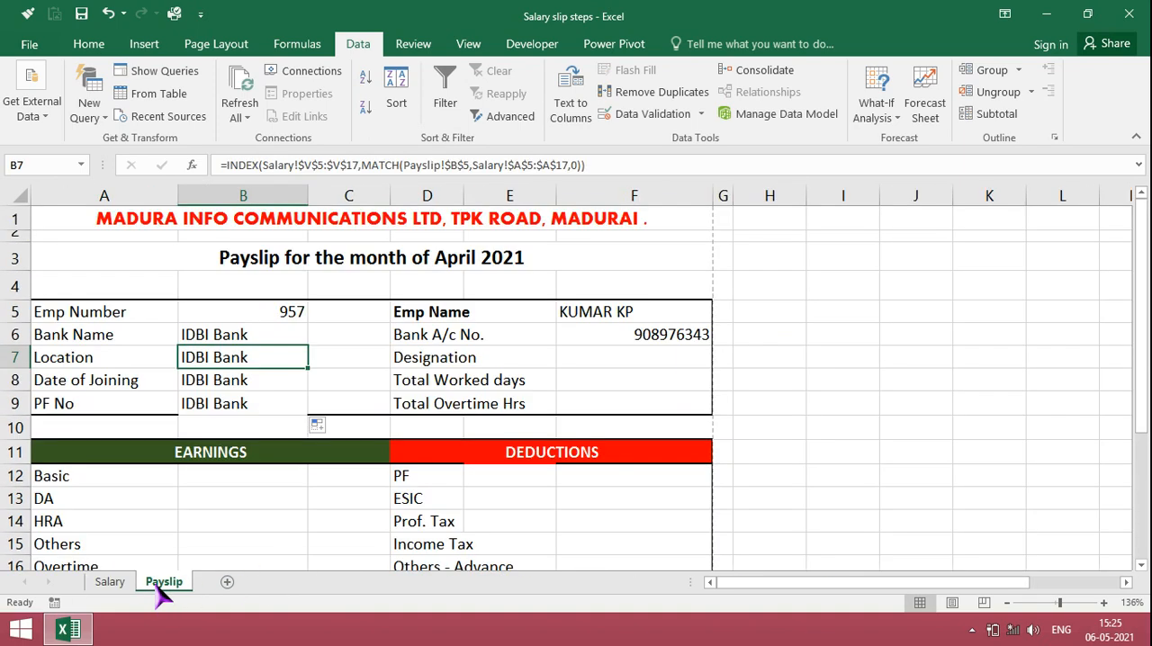
pyautogui.click(310, 164)
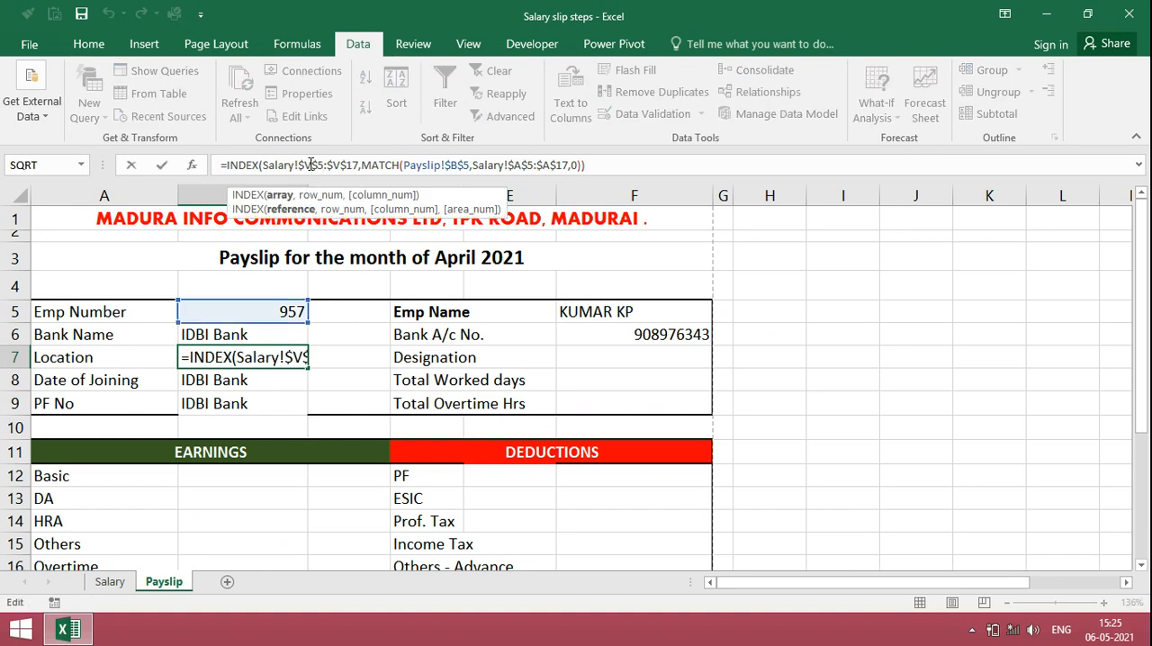
pyautogui.press('BackSpace')
pyautogui.write('d')
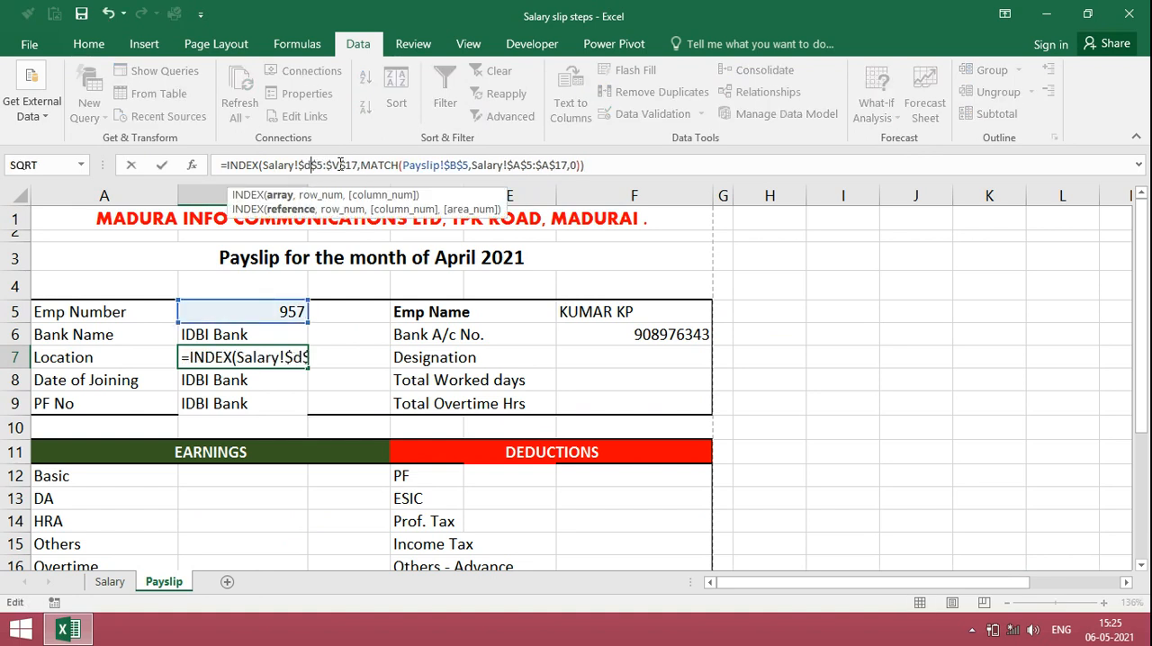
pyautogui.click(340, 165)
pyautogui.press('BackSpace')
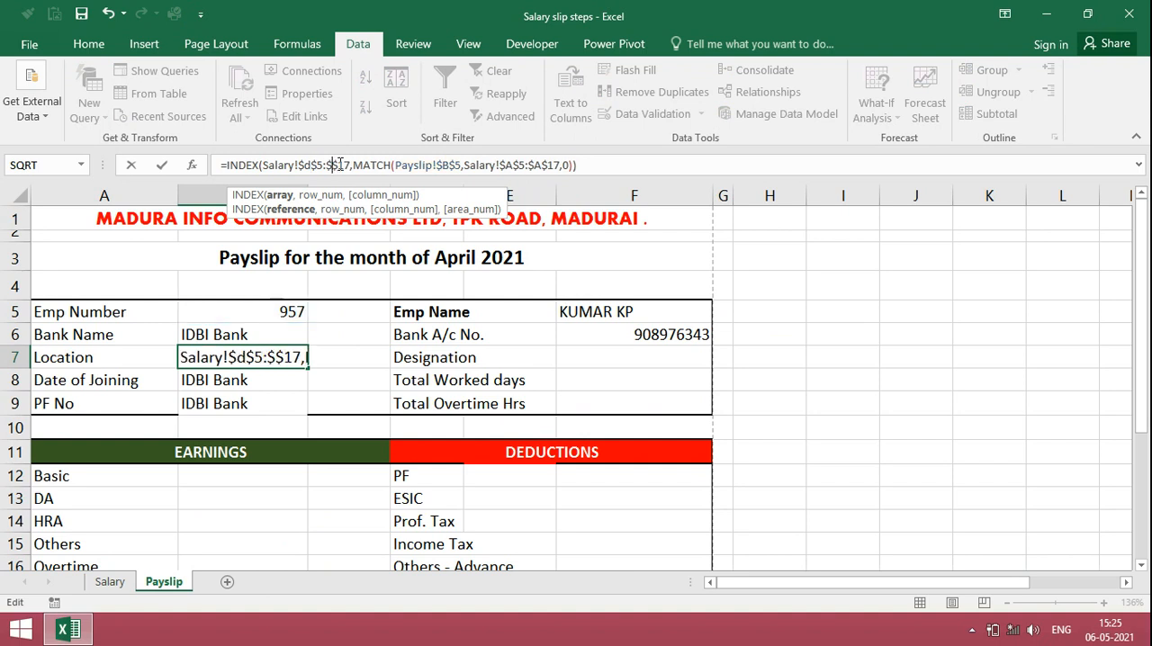
pyautogui.write('d')
pyautogui.press('Return')
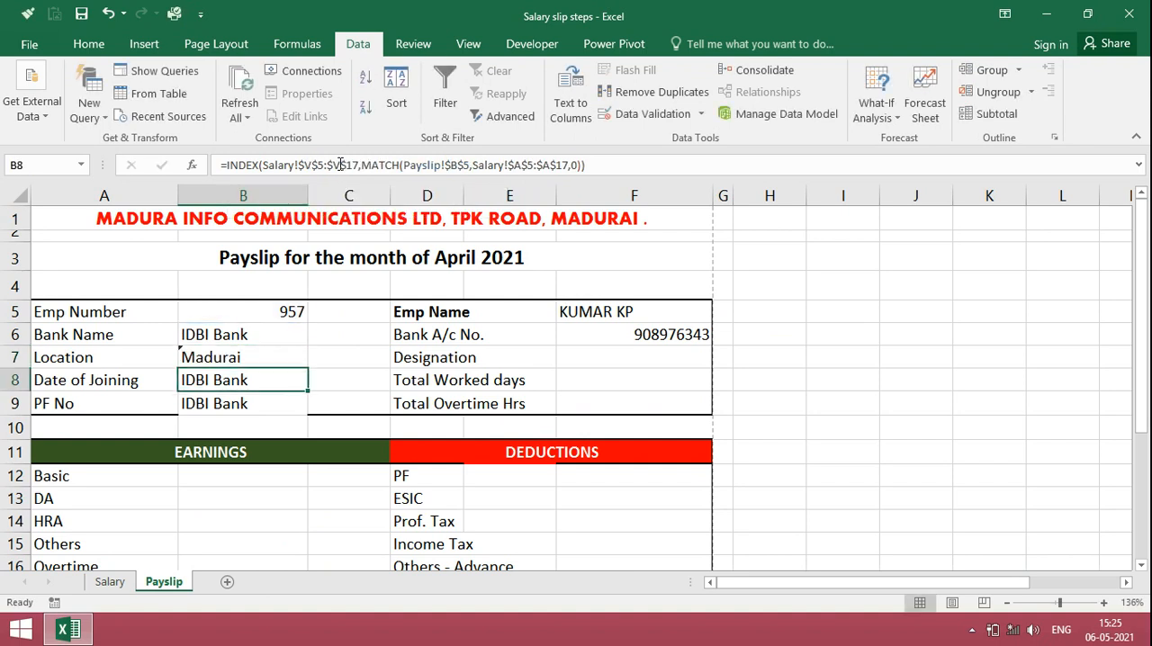
# Step: Change the INDEX array in the Date of Joining formula in B8 to the Salary sheet's joining date range $U$5:$U$17
pyautogui.click(109, 583)
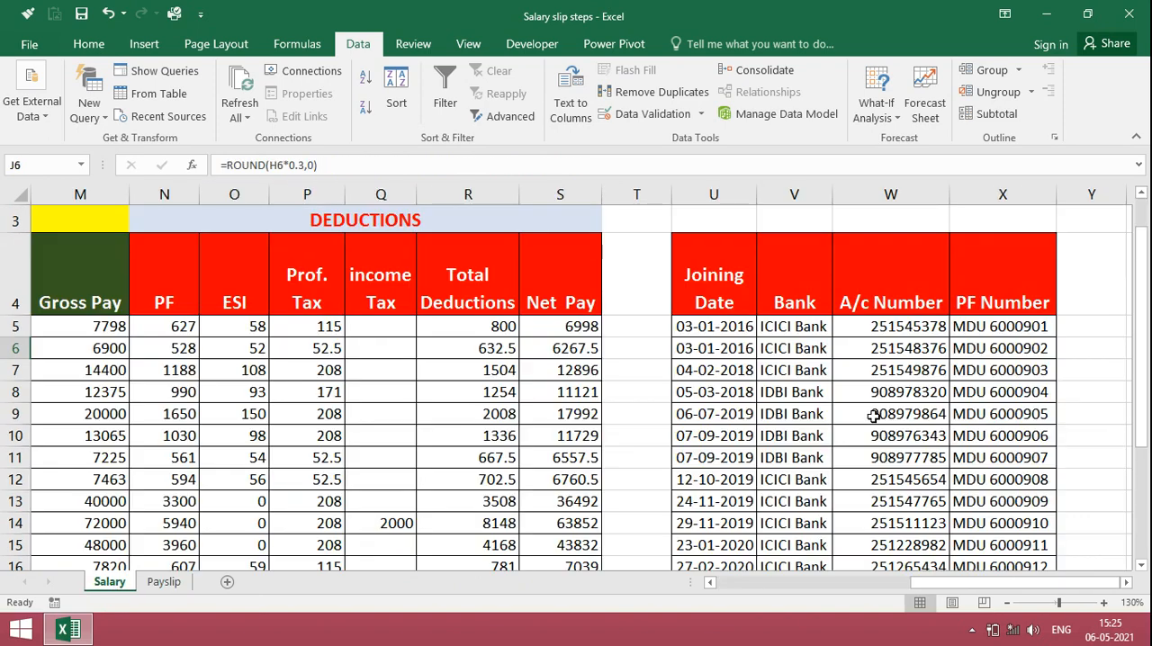
pyautogui.click(734, 333)
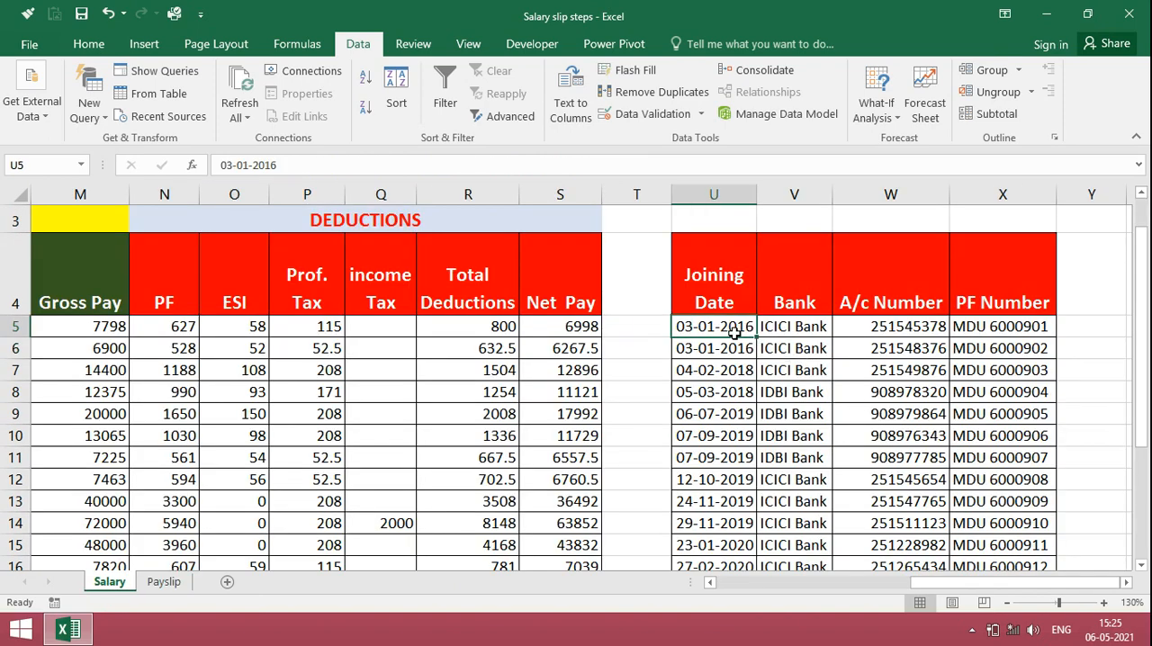
pyautogui.click(314, 166)
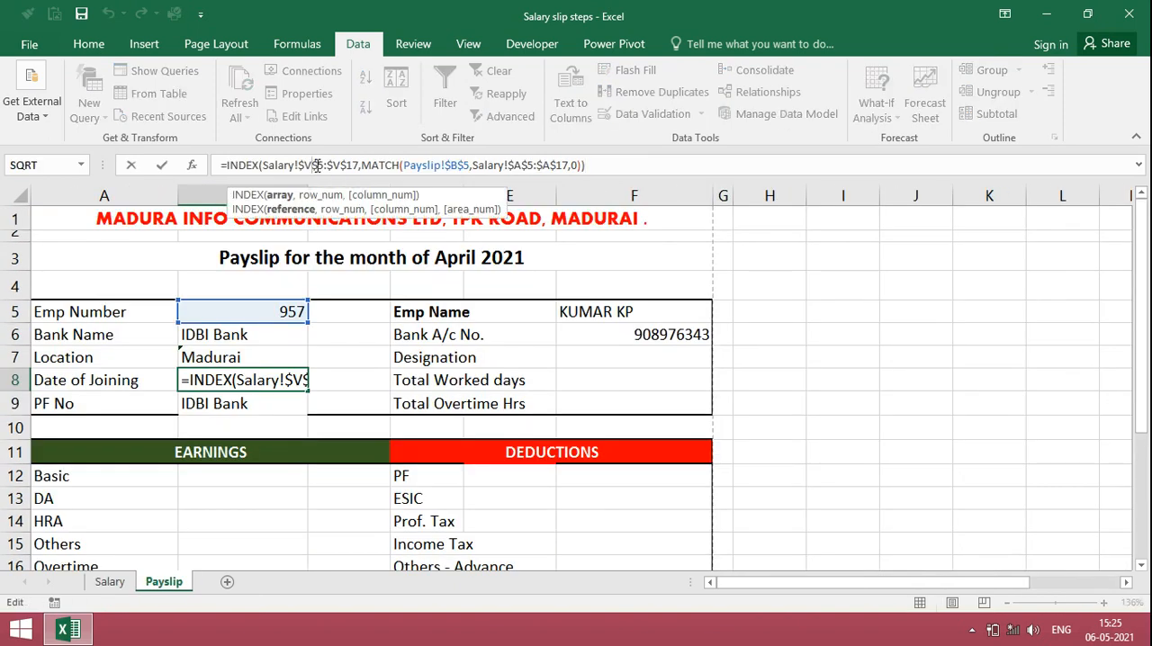
pyautogui.press('BackSpace')
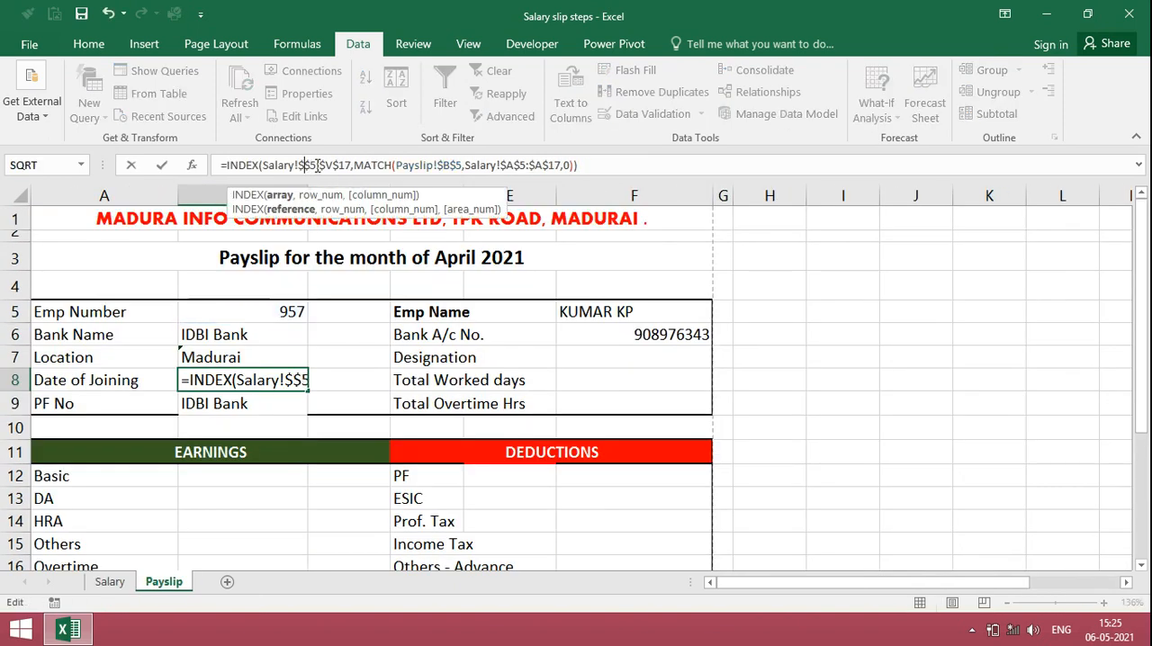
pyautogui.write('u')
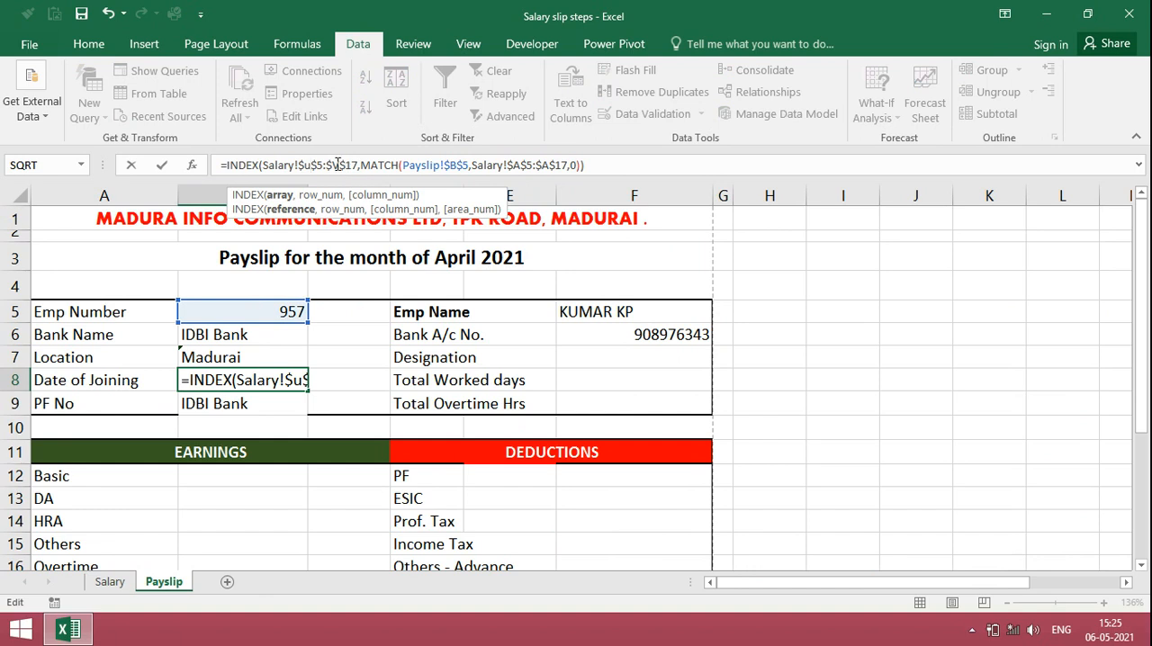
pyautogui.press('BackSpace')
pyautogui.write('u')
pyautogui.press('Return')
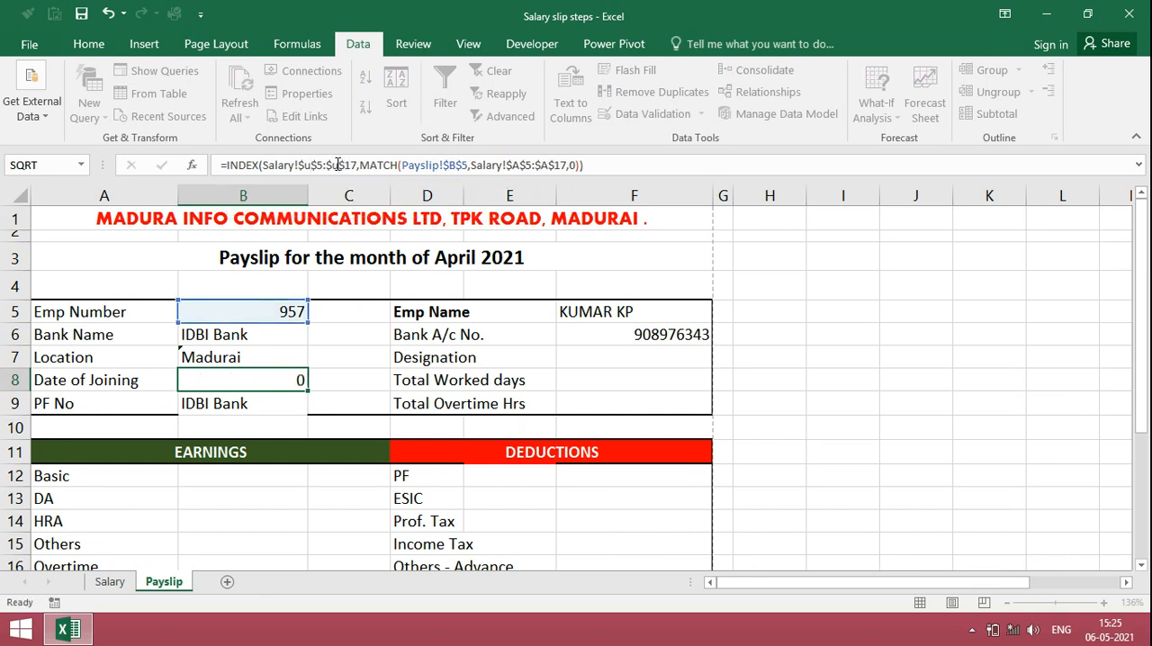
# Step: Format the Date of Joining cell B8 as a Date of type 14-03-2012 without the asterisk
pyautogui.press('Up')
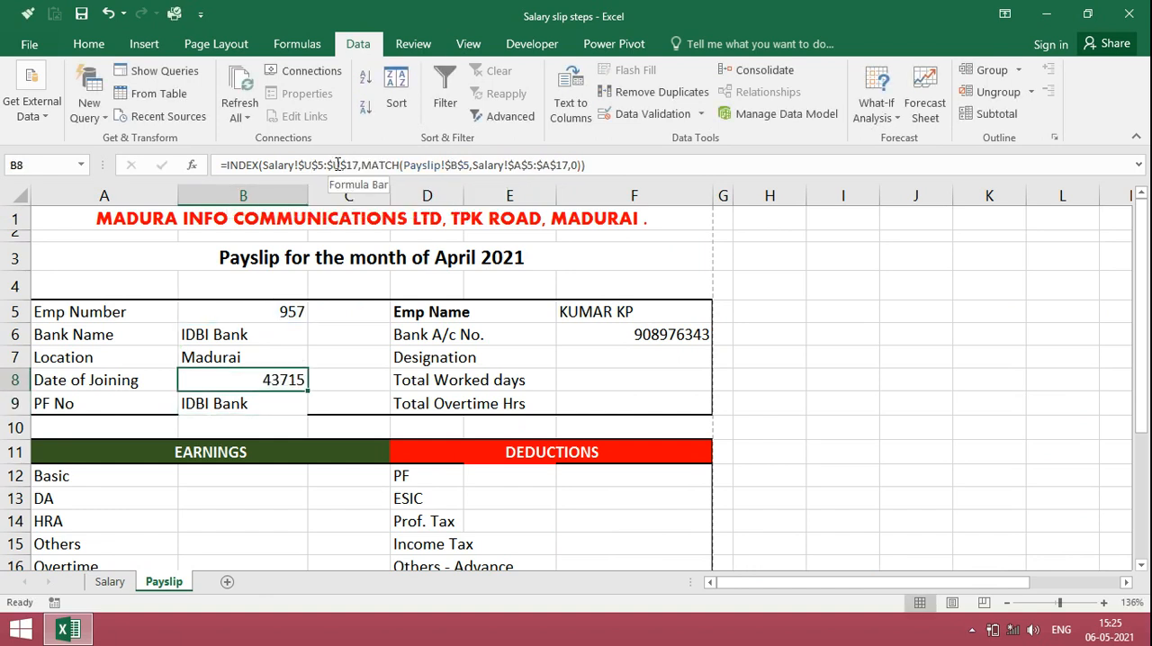
pyautogui.rightClick(266, 382)
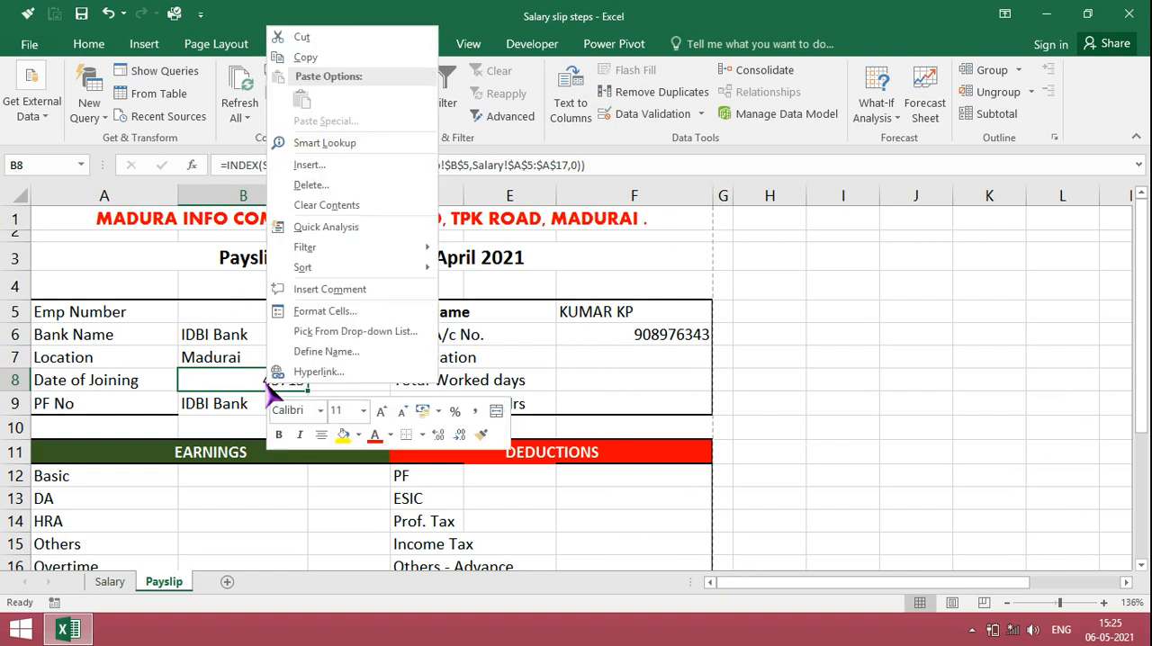
pyautogui.click(355, 311)
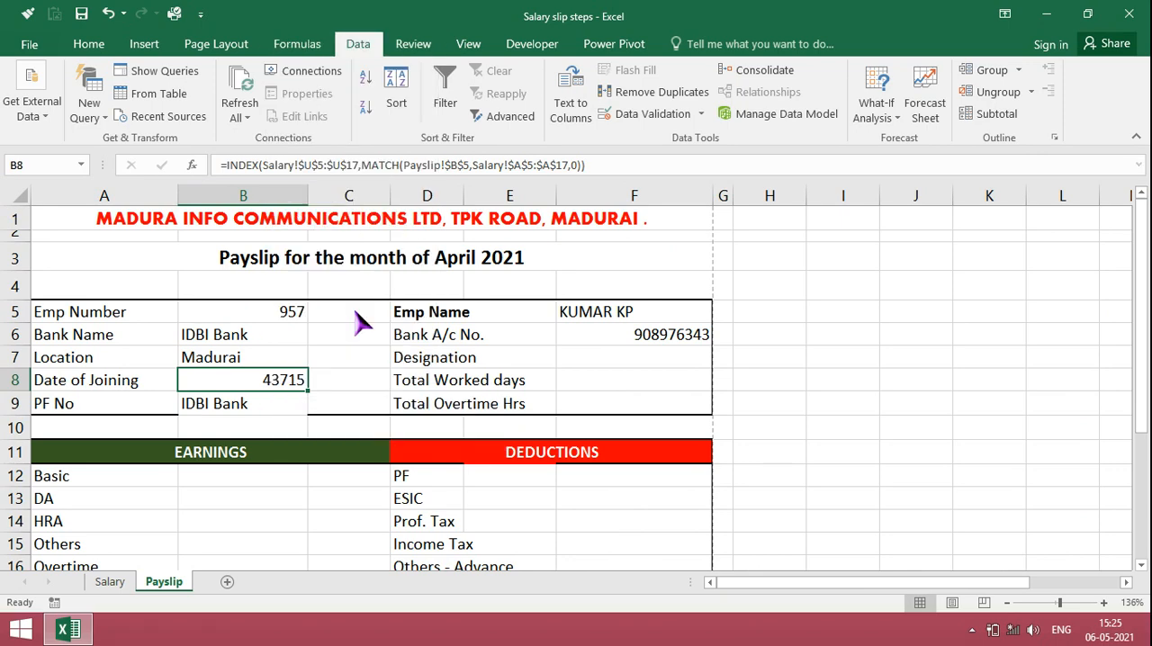
pyautogui.click(162, 226)
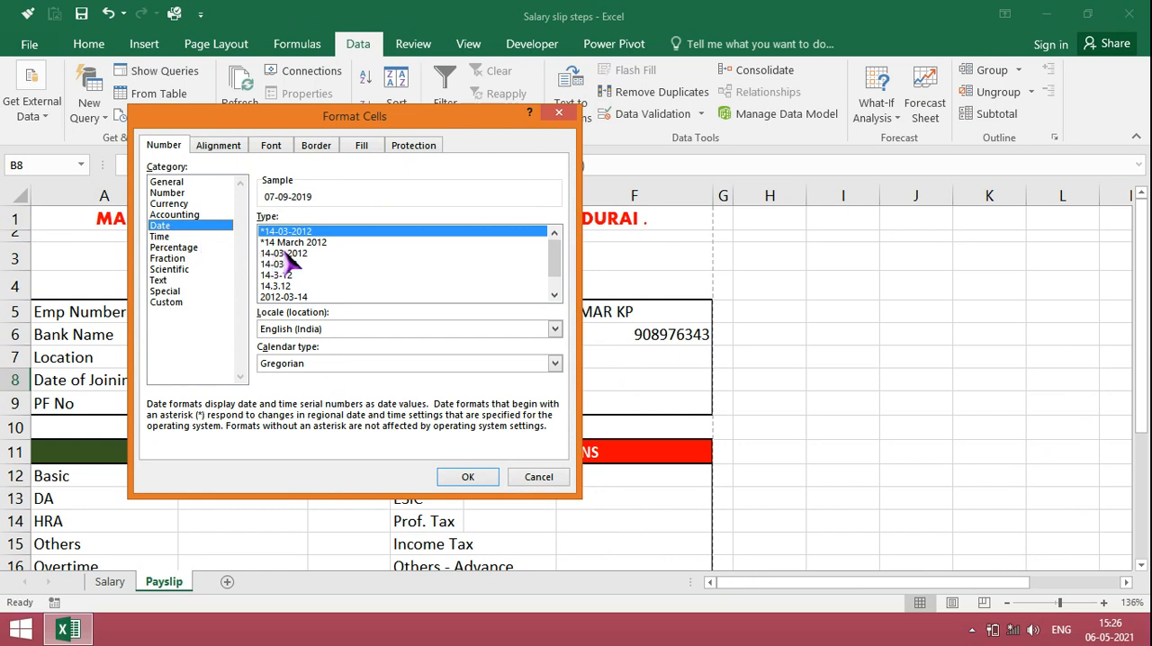
pyautogui.click(277, 254)
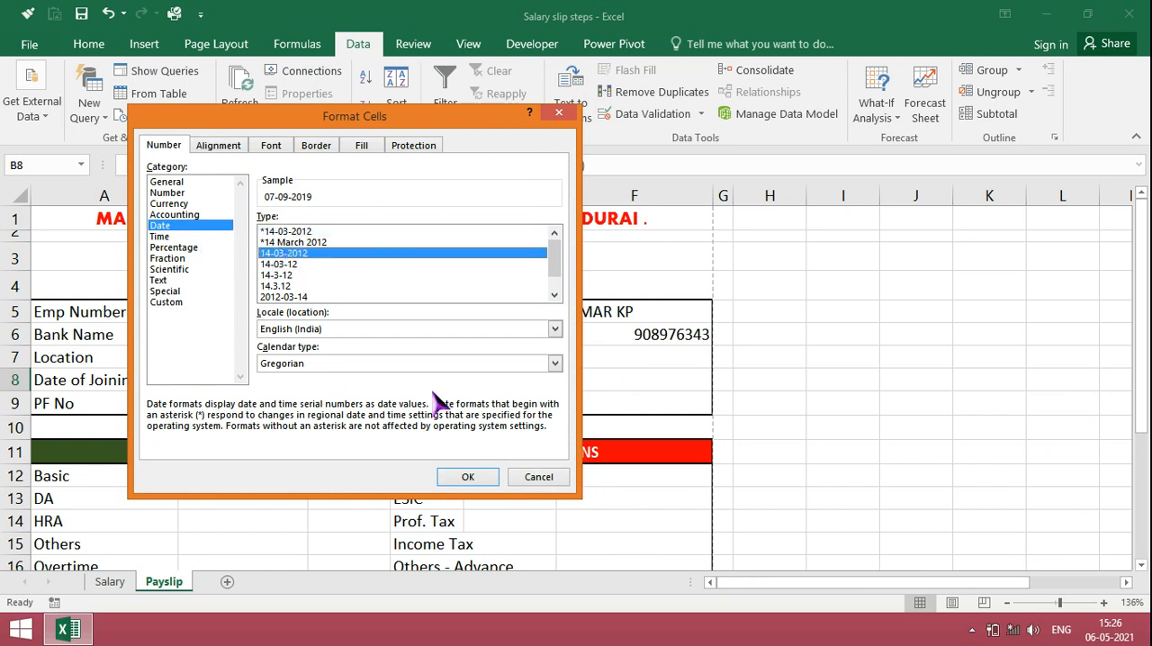
pyautogui.click(468, 480)
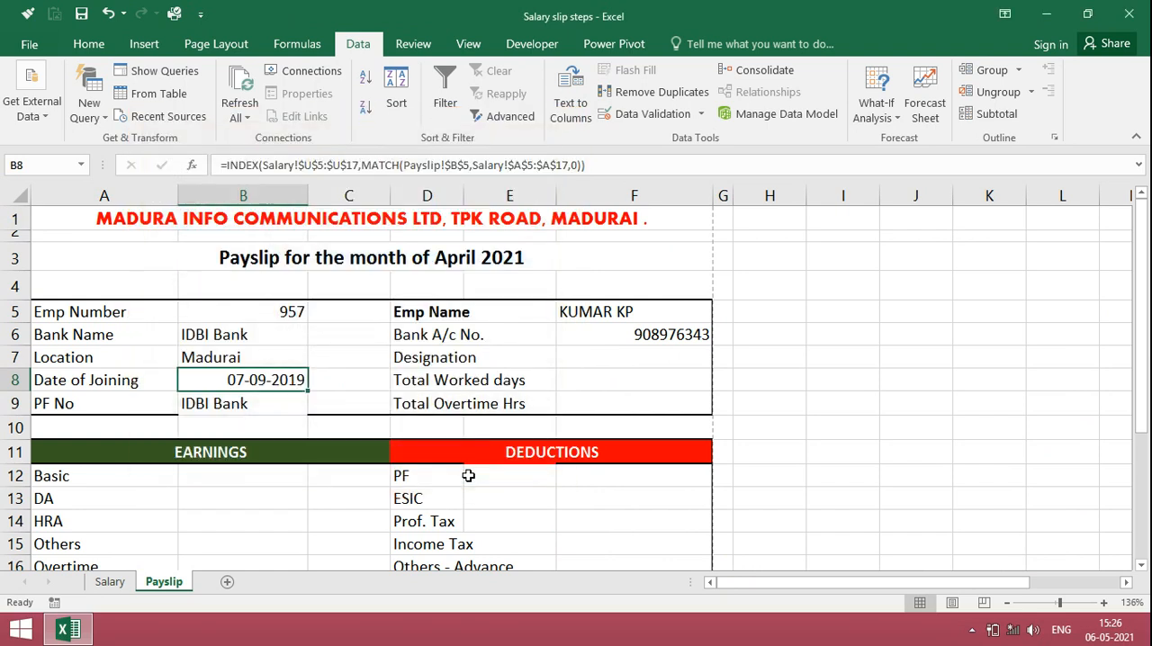
# Step: Change the INDEX array in the PF No formula in B9 to the Salary sheet's PF number range $X$5:$X$17
pyautogui.click(236, 403)
pyautogui.hotkey('ctrl', 'pageup')
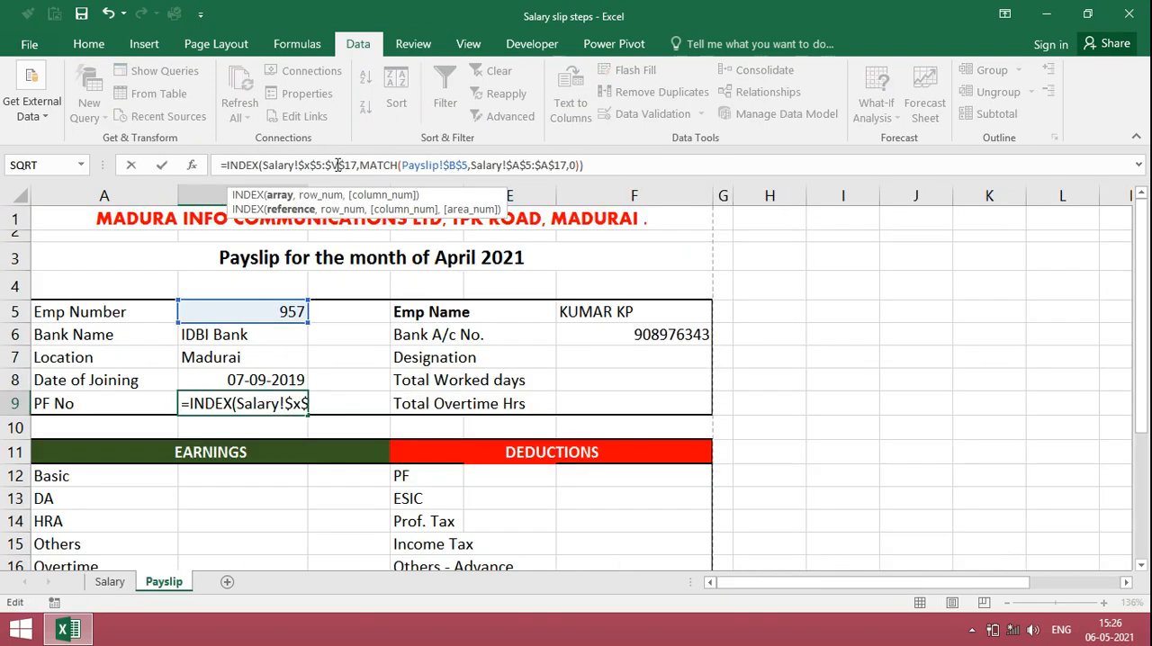
pyautogui.click(338, 165)
pyautogui.press('BackSpace')
pyautogui.write('x')
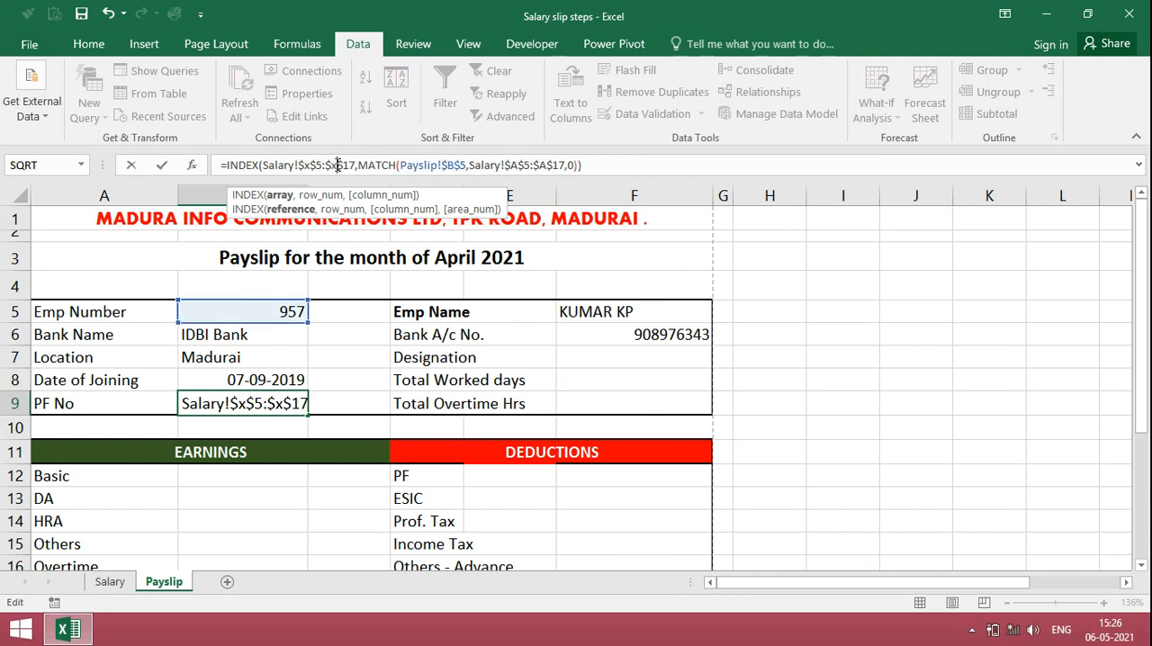
pyautogui.press('Return')
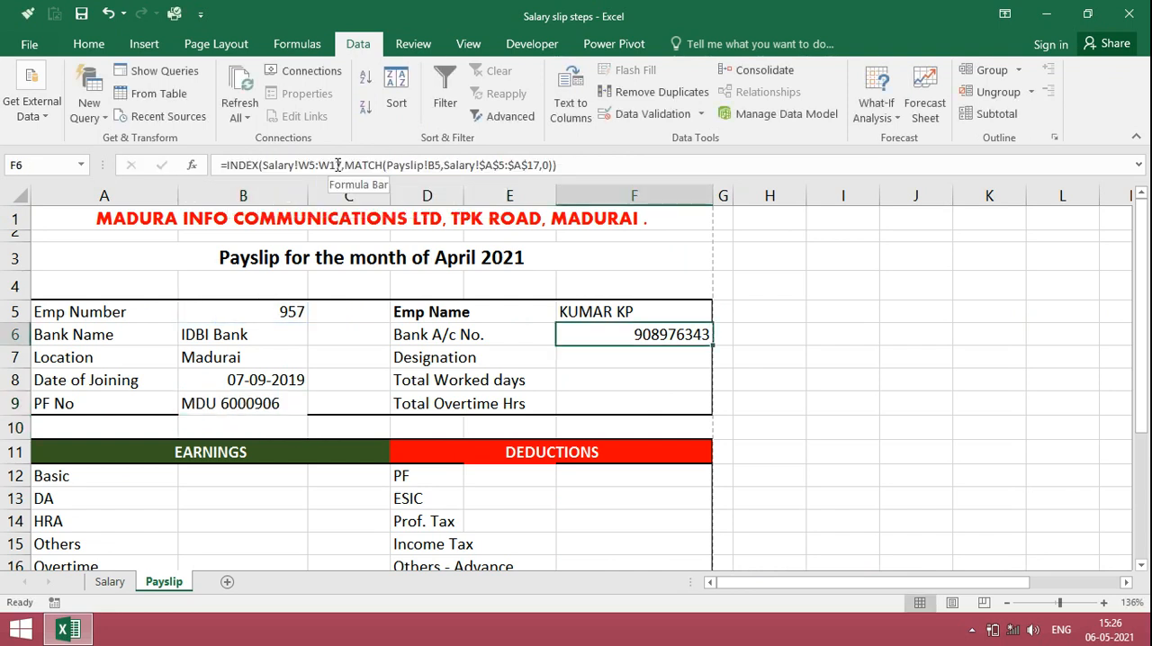
# Step: Make the lookup cell in the Bank A/c No. formula in F6 absolute as Payslip!$B$5 and fill the formula down to F9
pyautogui.click(435, 167)
pyautogui.press('F4')
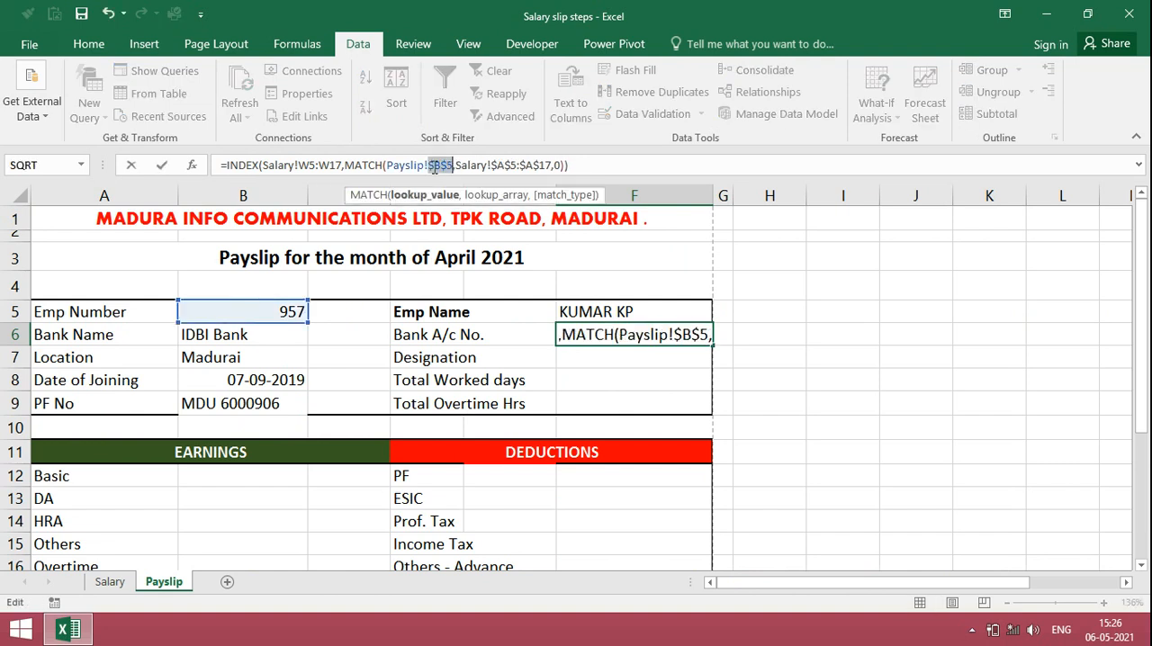
pyautogui.press('Return')
pyautogui.press('Up')
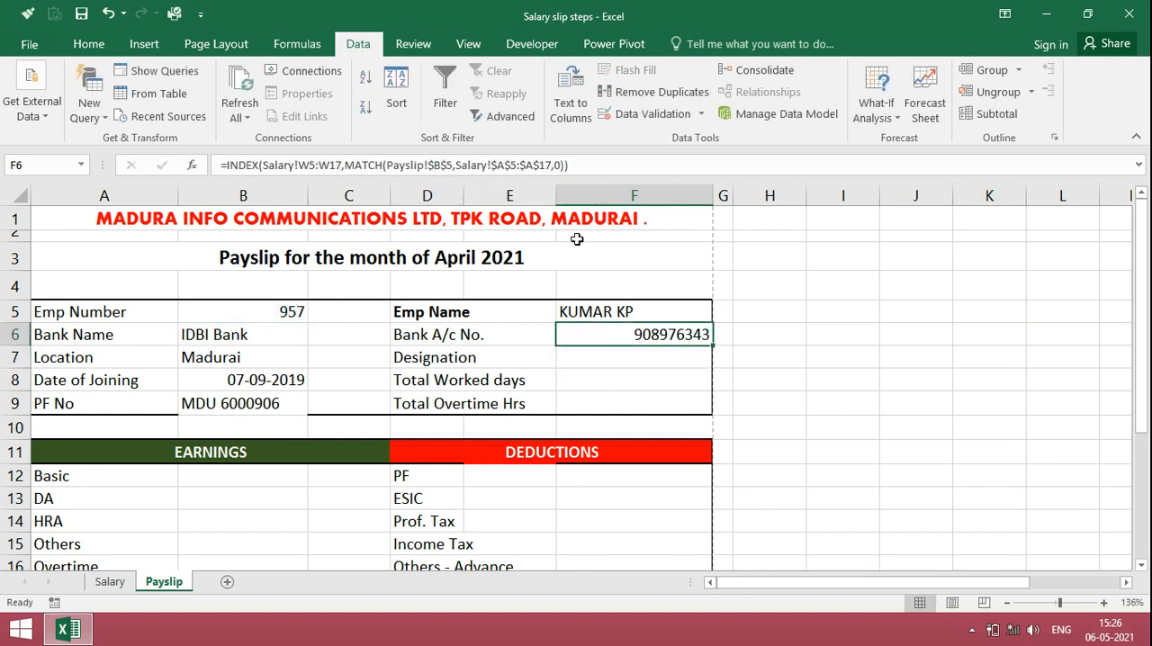
pyautogui.moveTo(712, 350); pyautogui.dragTo(708, 411)
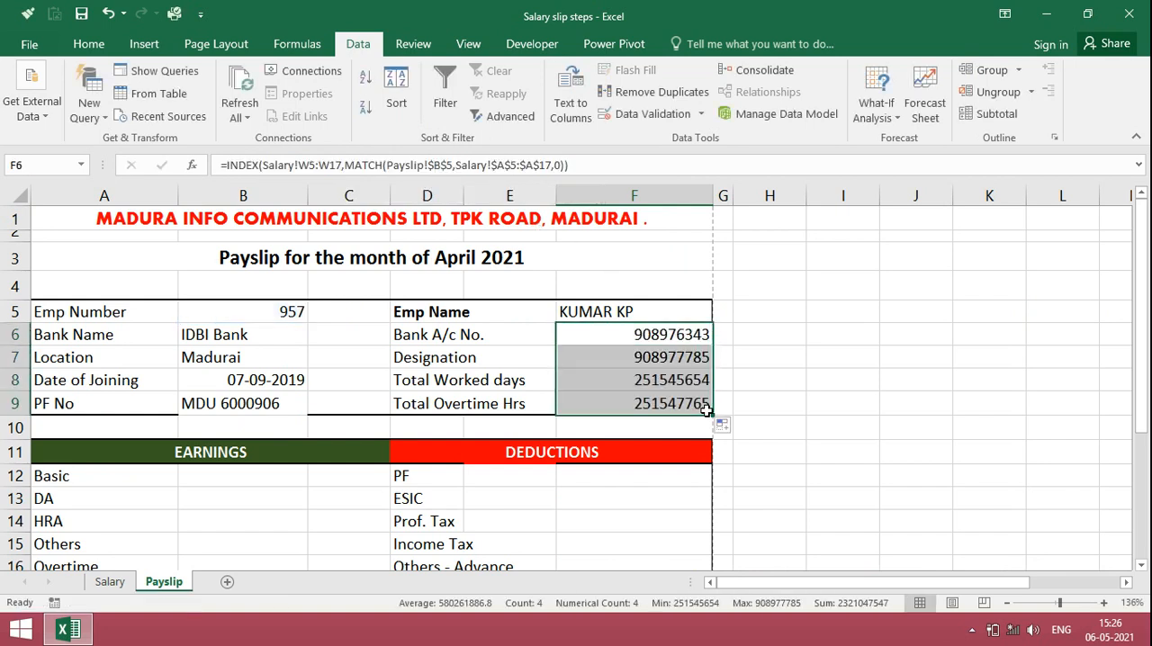
pyautogui.click(665, 360)
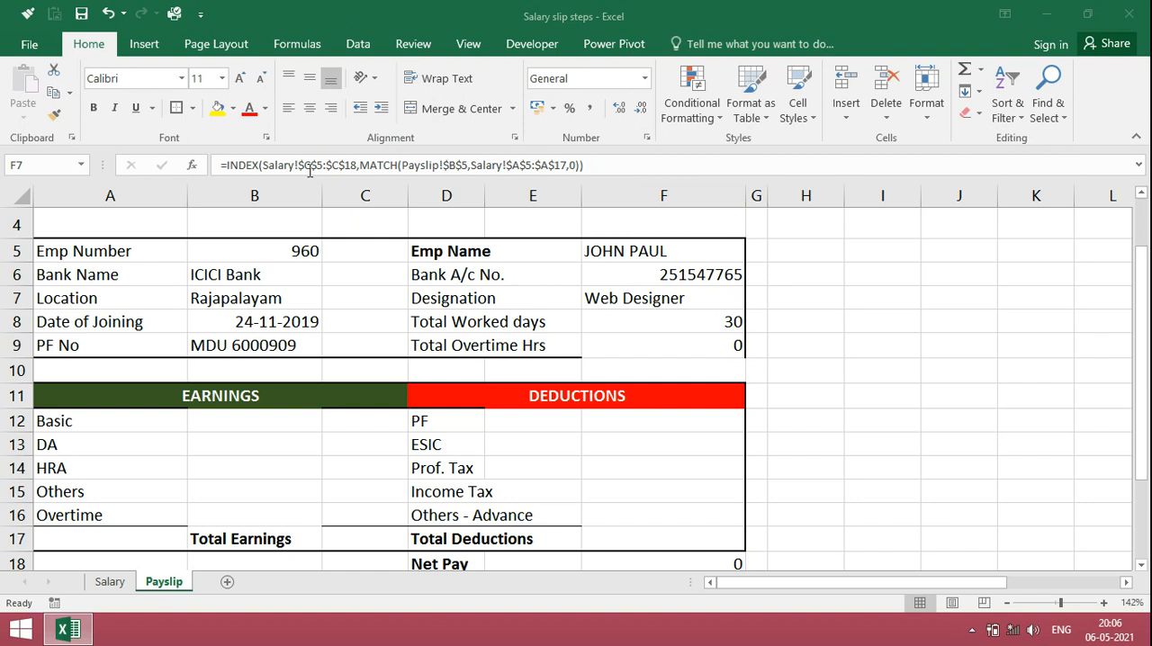
# Step: Change the INDEX array in the Designation formula in F7 to the misaligned range $C$8:$C$18
pyautogui.click(106, 584)
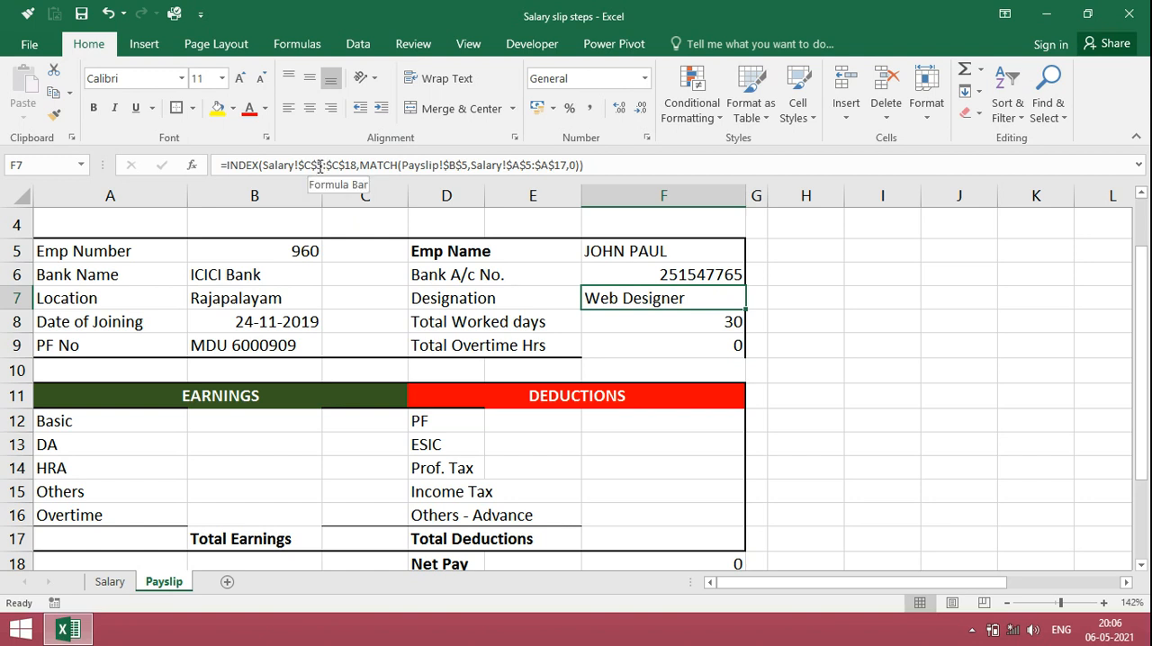
pyautogui.moveTo(318, 166); pyautogui.dragTo(370, 162)
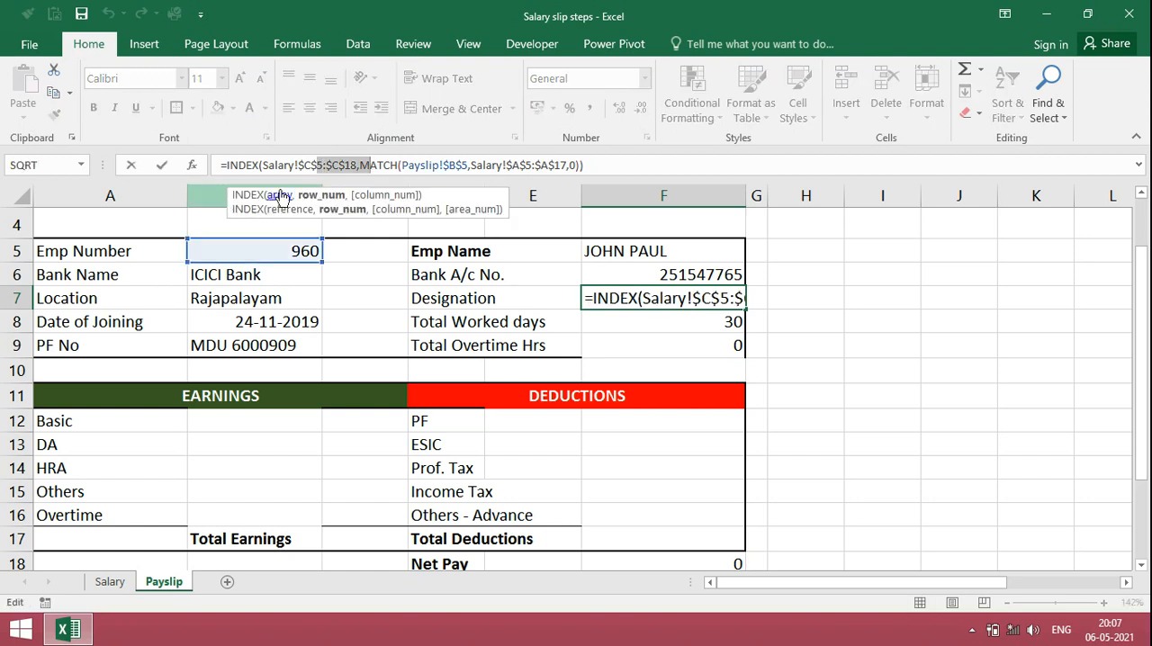
pyautogui.click(318, 165)
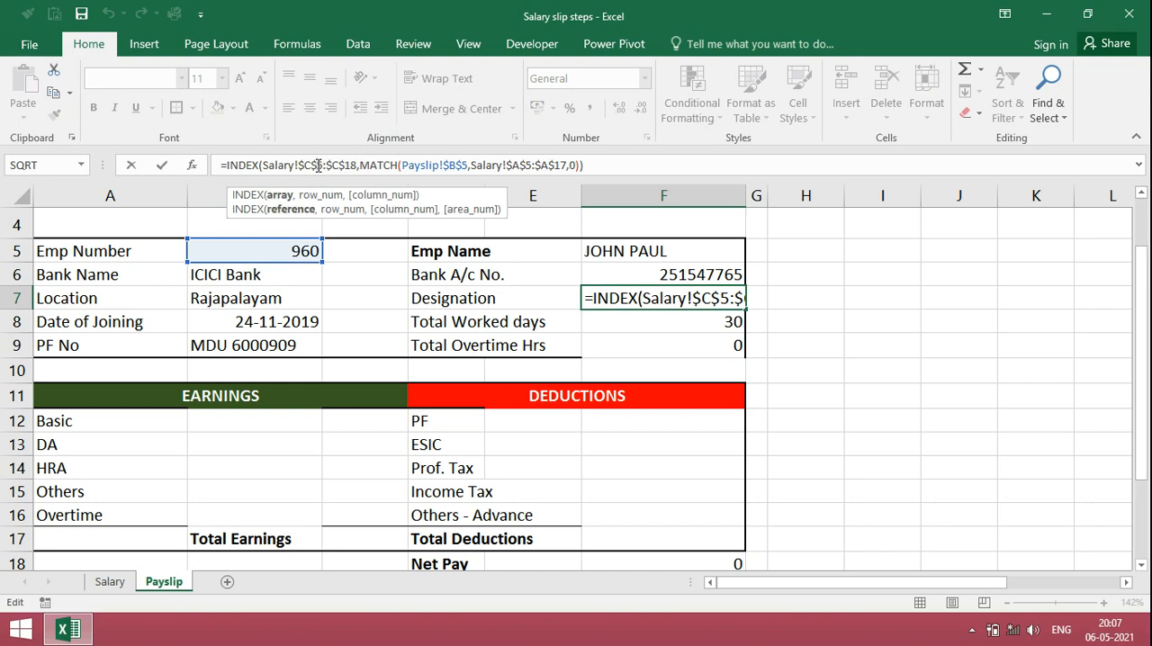
pyautogui.press('BackSpace')
pyautogui.write('8')
pyautogui.press('Return')
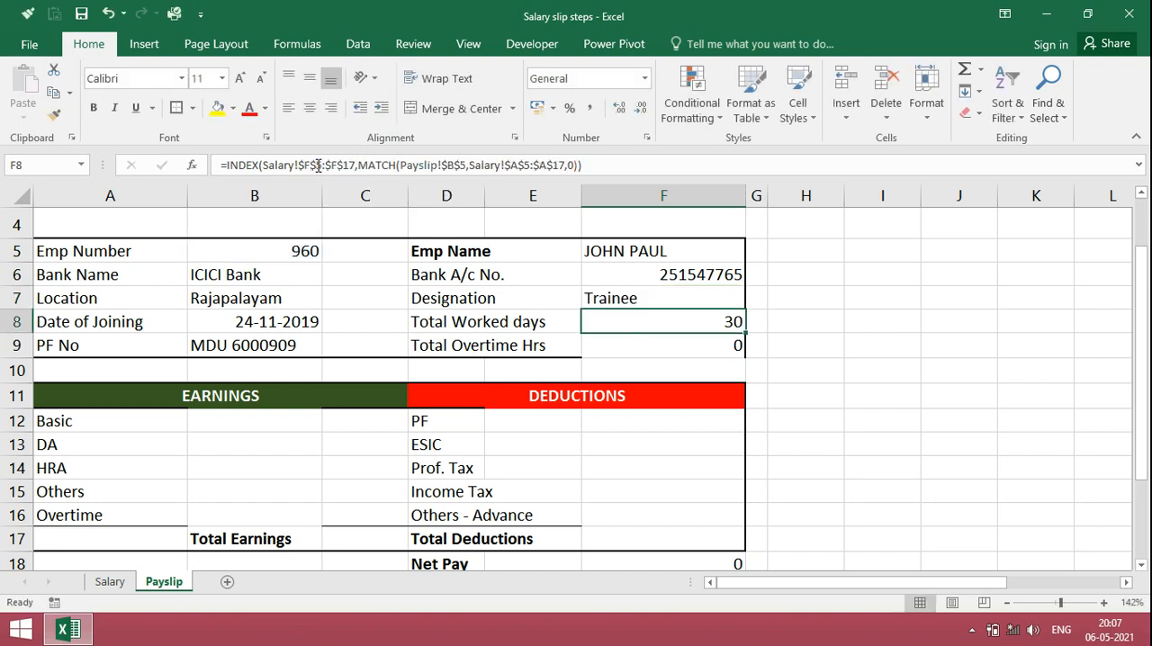
pyautogui.press('Up')
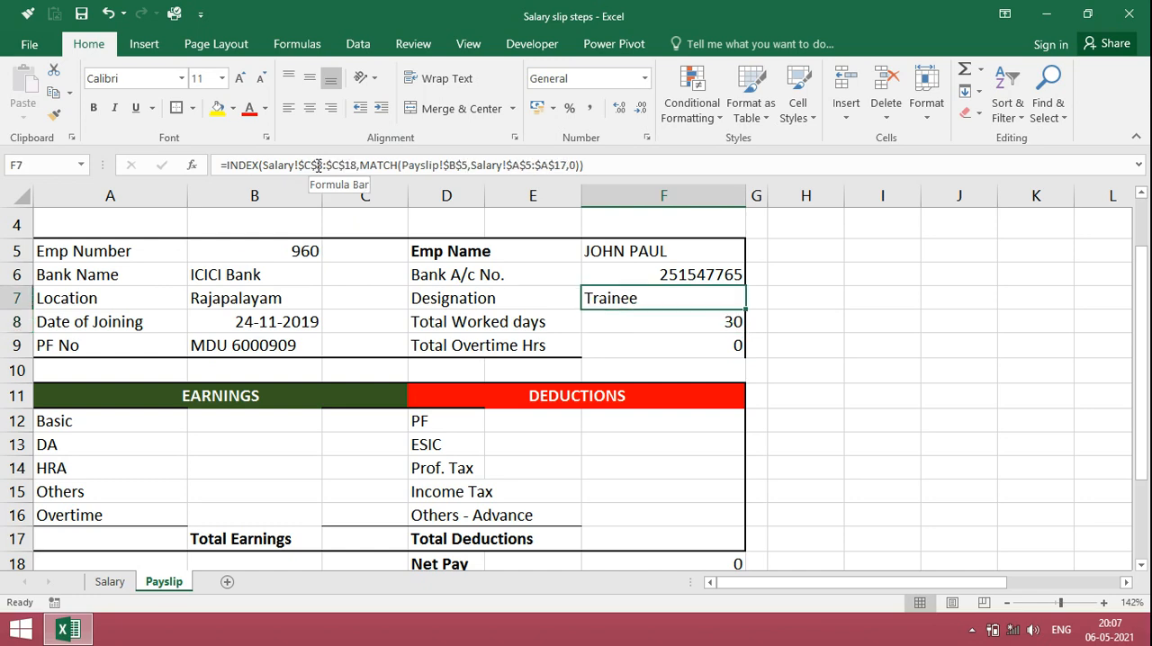
# Step: Check the selected employee's designation on the Salary sheet against the one shown on the payslip
pyautogui.click(310, 254)
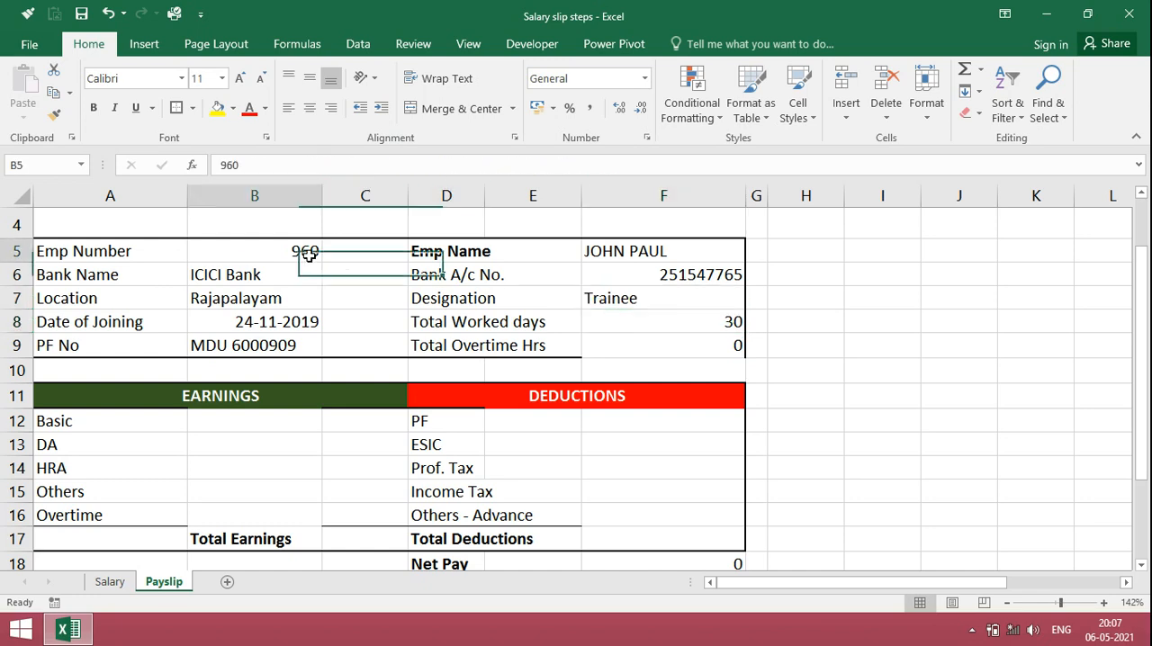
pyautogui.click(108, 583)
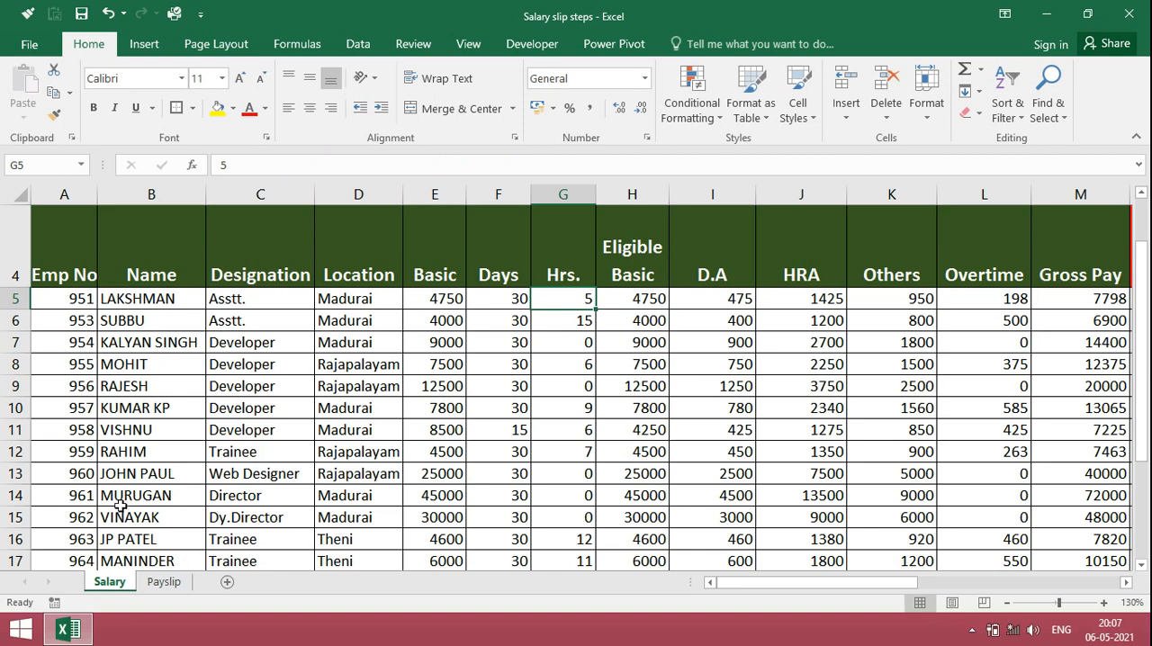
pyautogui.click(240, 477)
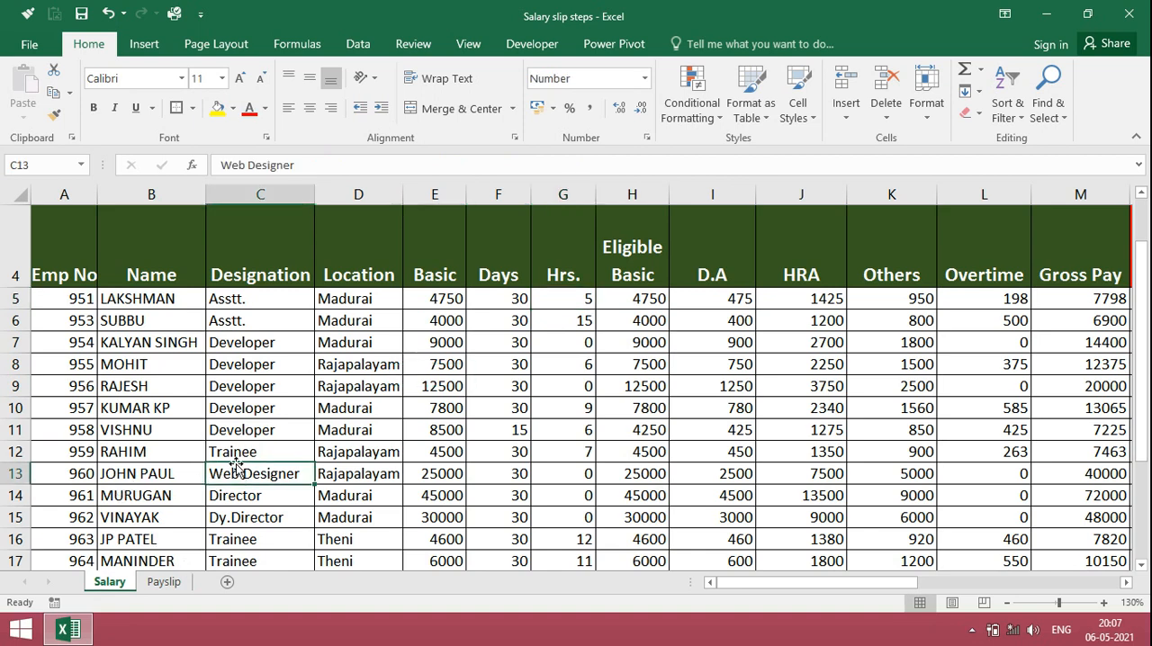
pyautogui.click(166, 582)
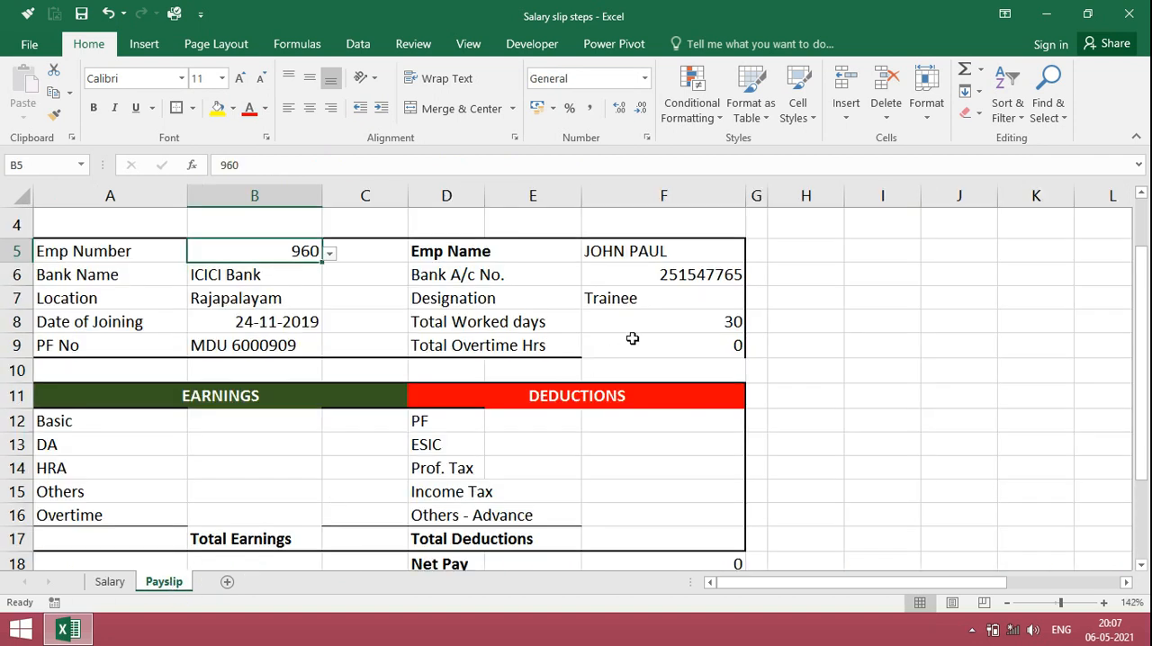
# Step: Set the INDEX array in the Designation formula in F7 to the Salary sheet's range $C$5:$C$18
pyautogui.click(624, 303)
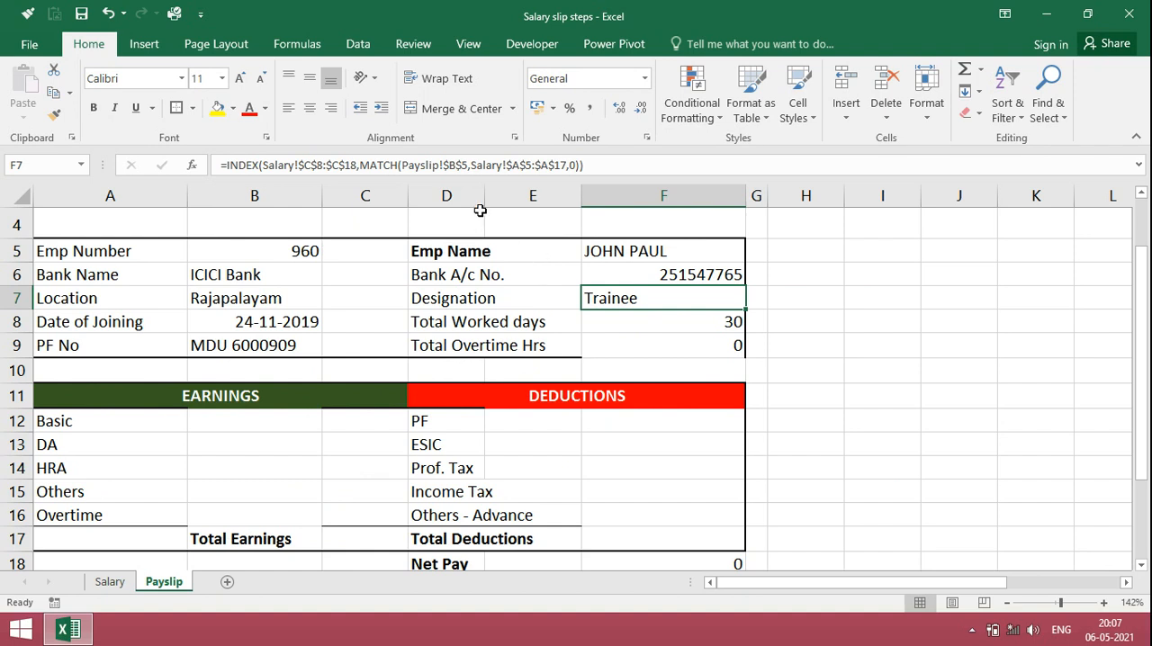
pyautogui.click(318, 166)
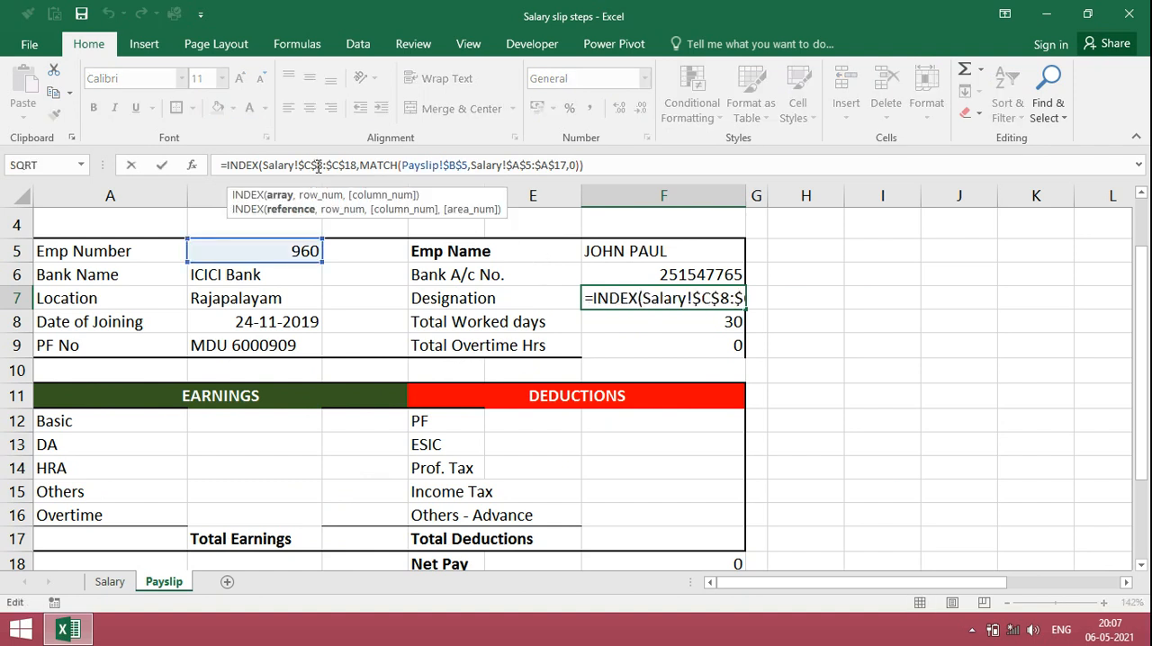
pyautogui.press('BackSpace')
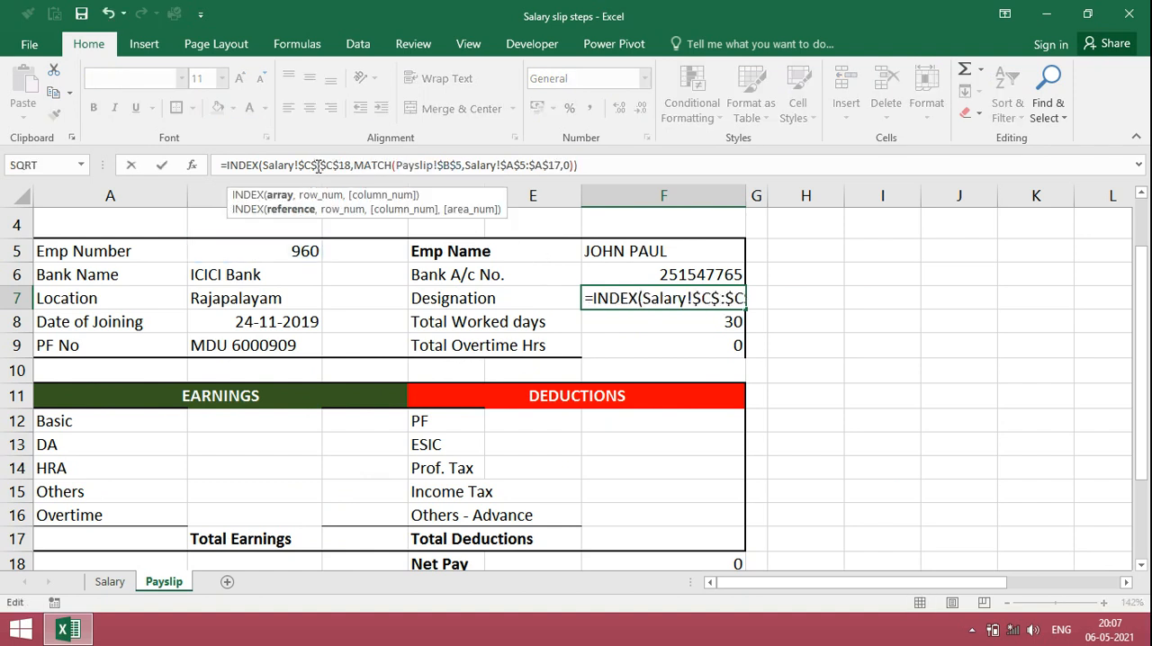
pyautogui.write('5')
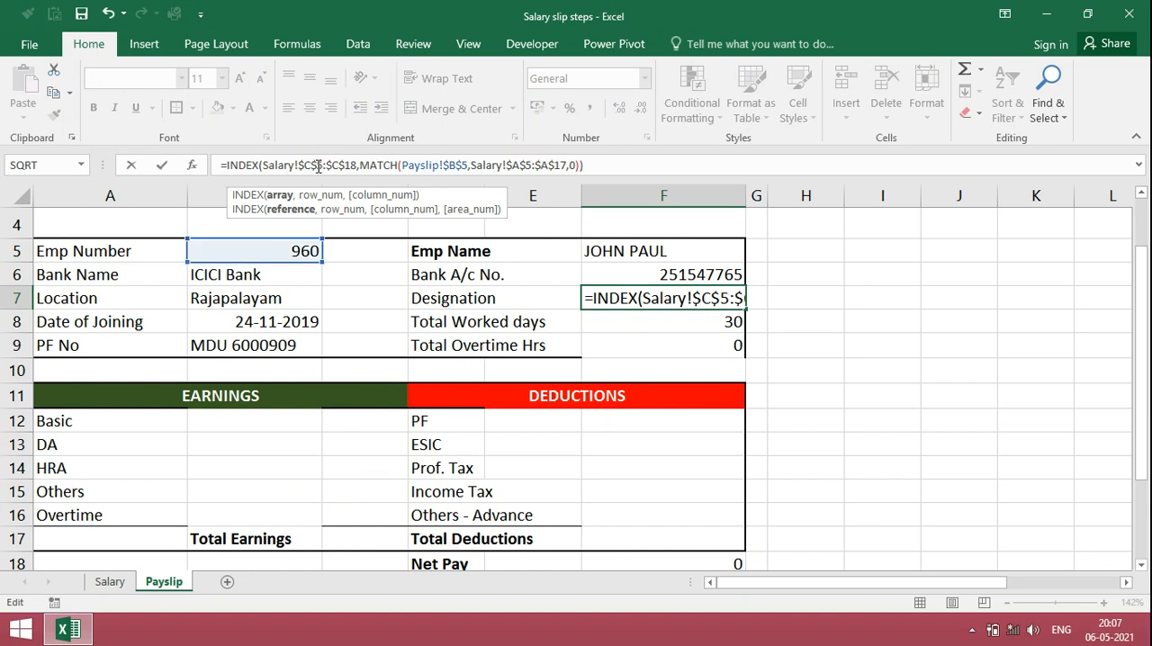
pyautogui.press('Return')
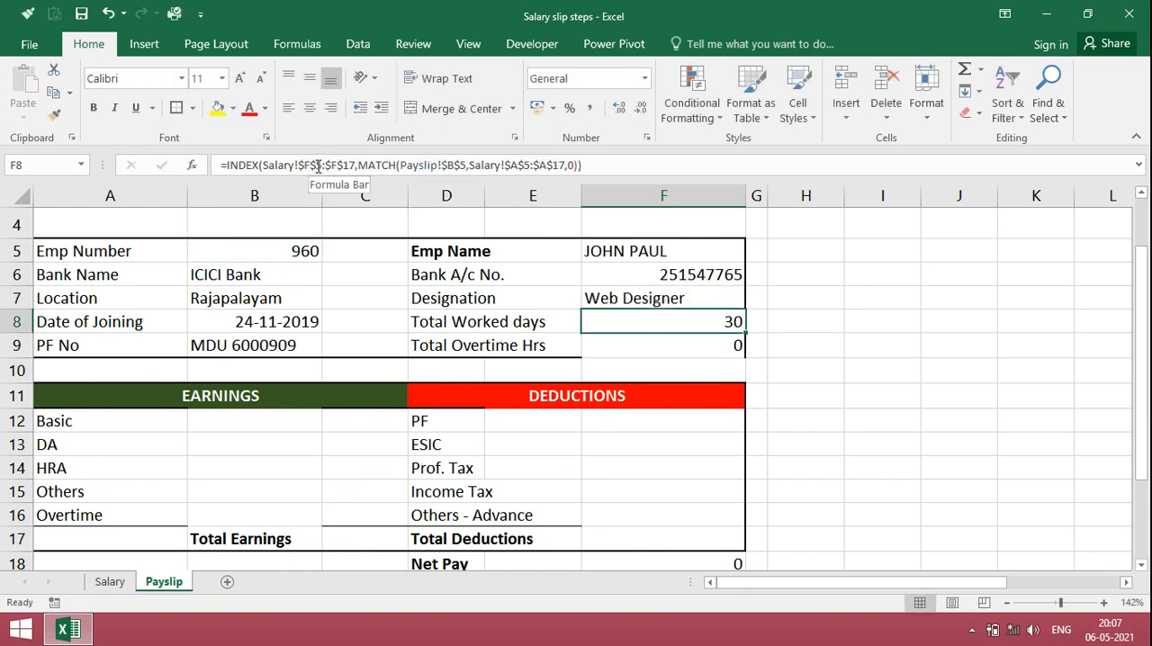
pyautogui.press('Up')
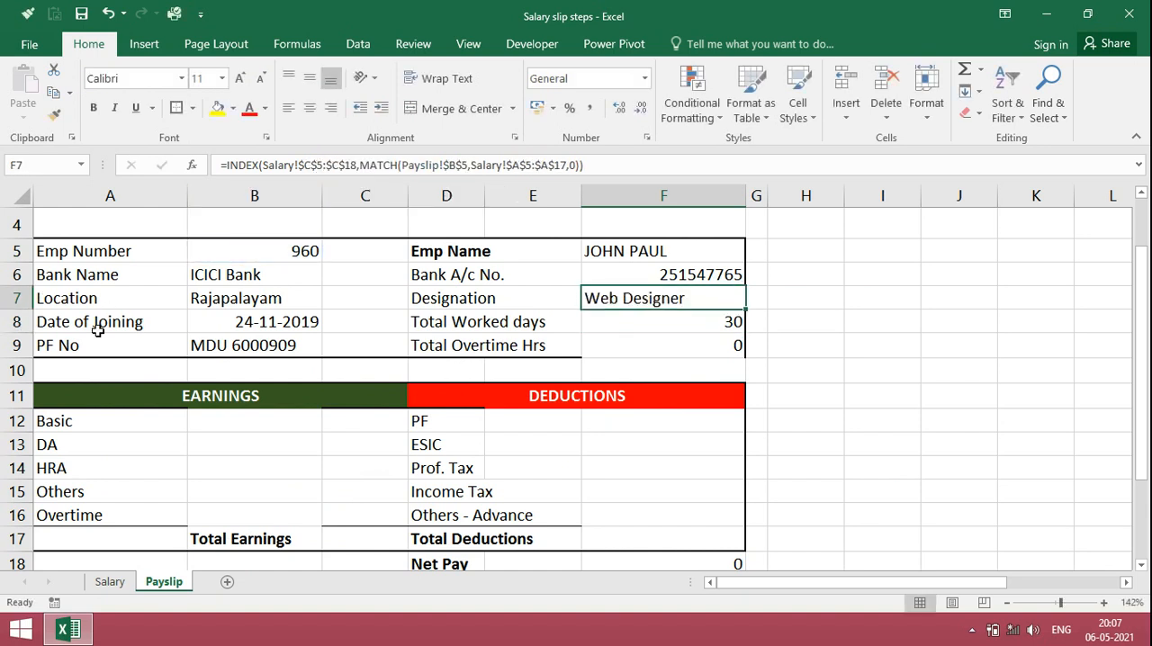
# Step: Start an INDEX formula for Basic in Payslip cell B12 using the Salary sheet's Eligible Basic range $H$5:$H$17 as the array
pyautogui.click(108, 581)
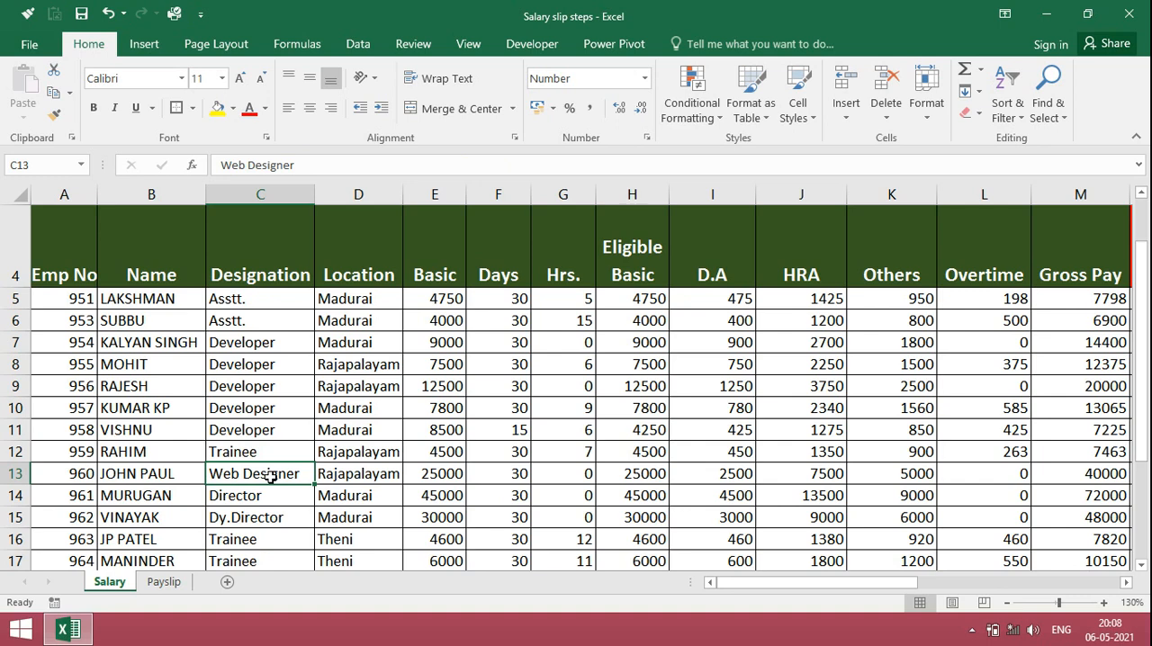
pyautogui.click(163, 582)
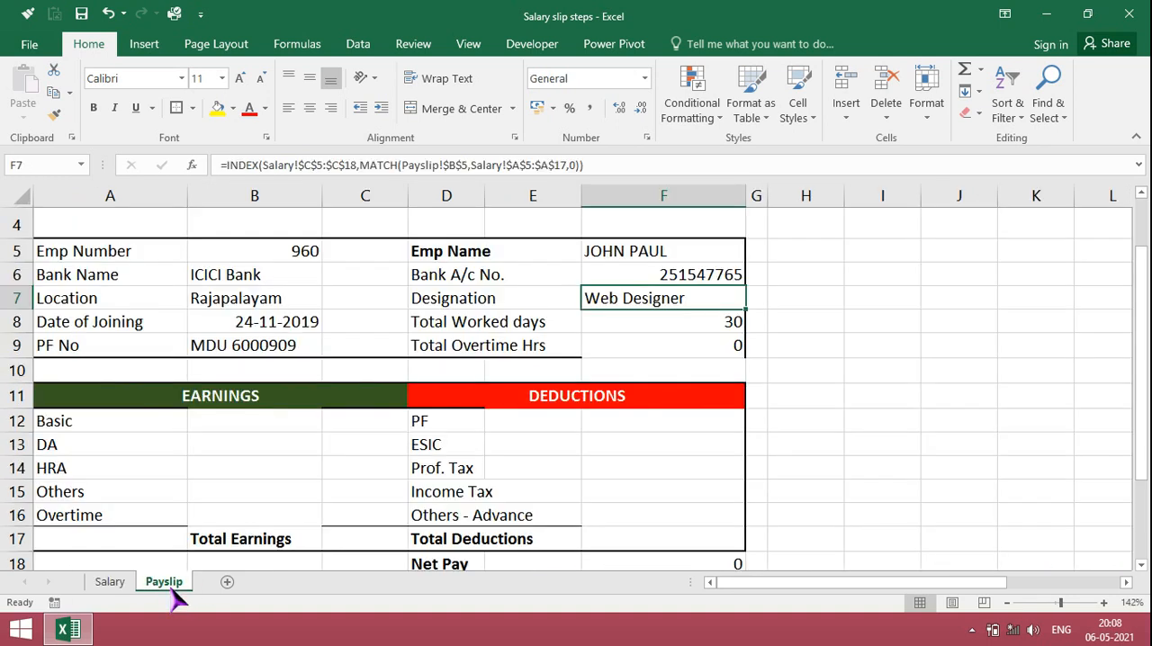
pyautogui.write('=index')
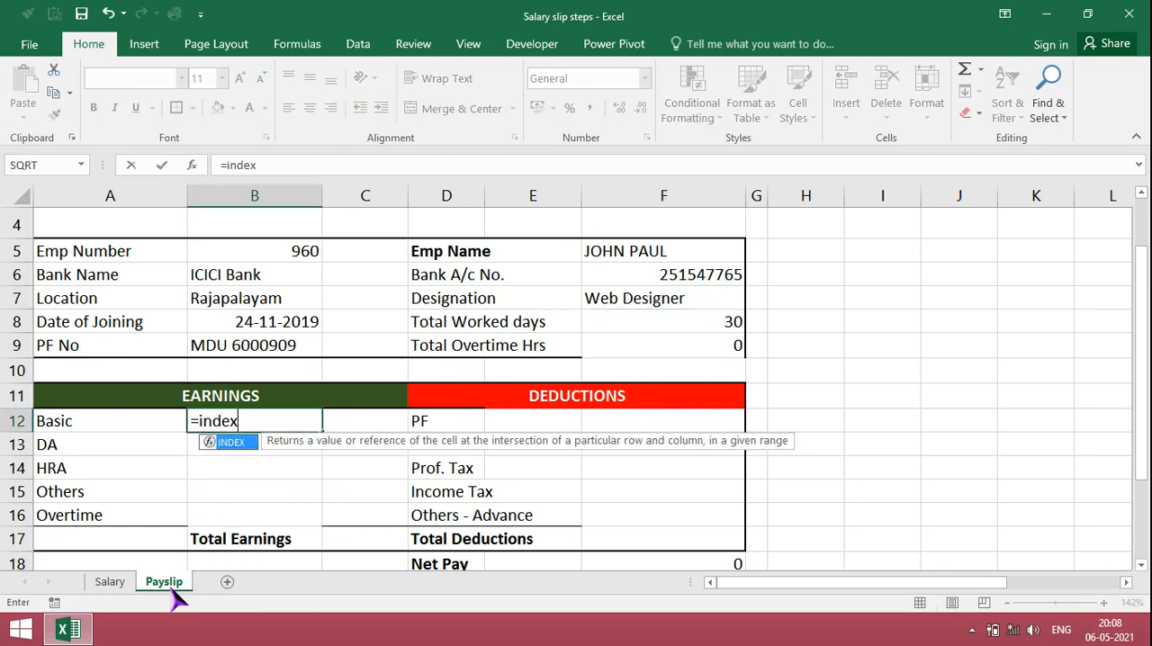
pyautogui.write('(')
pyautogui.click(109, 582)
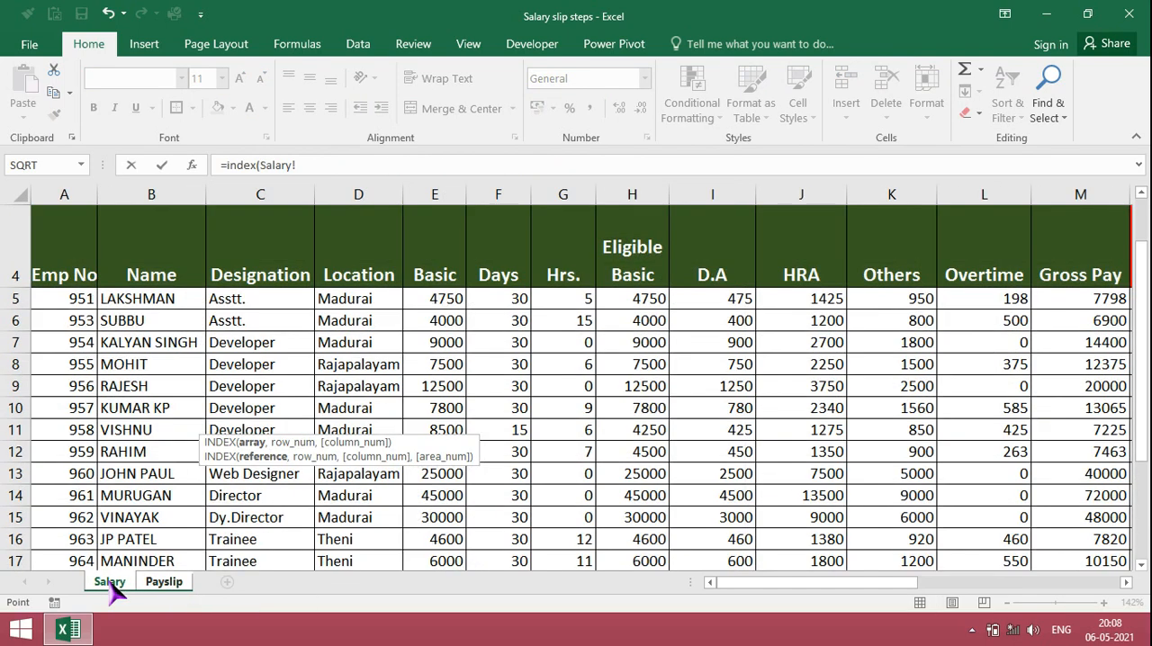
pyautogui.click(646, 301)
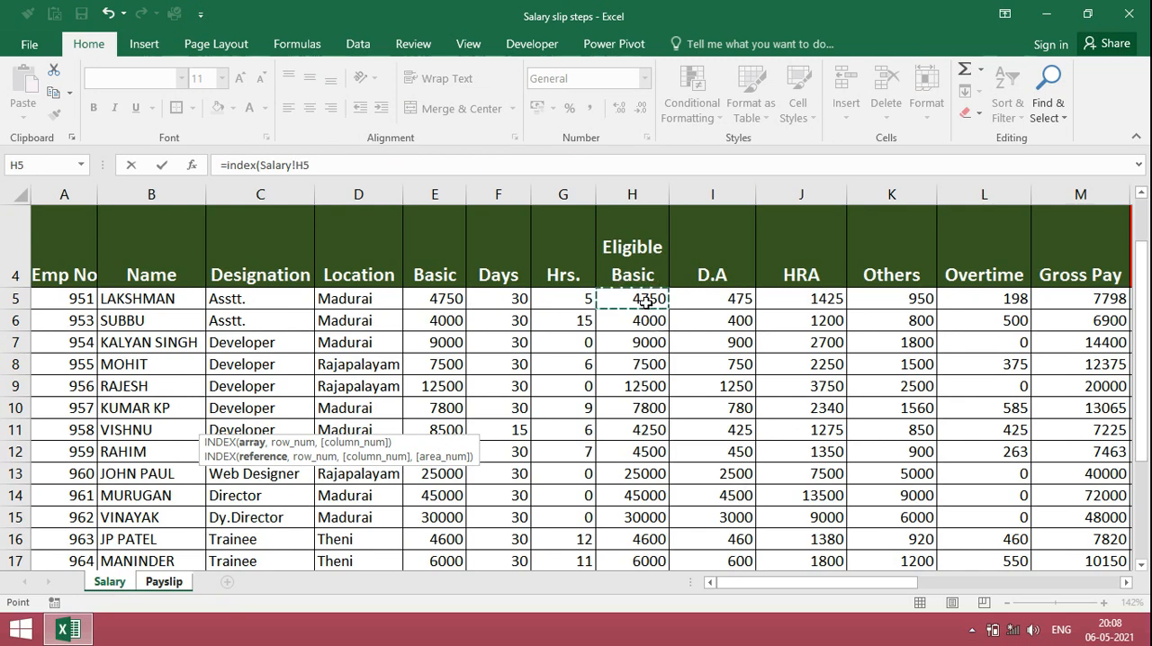
pyautogui.moveTo(646, 301); pyautogui.dragTo(646, 303)
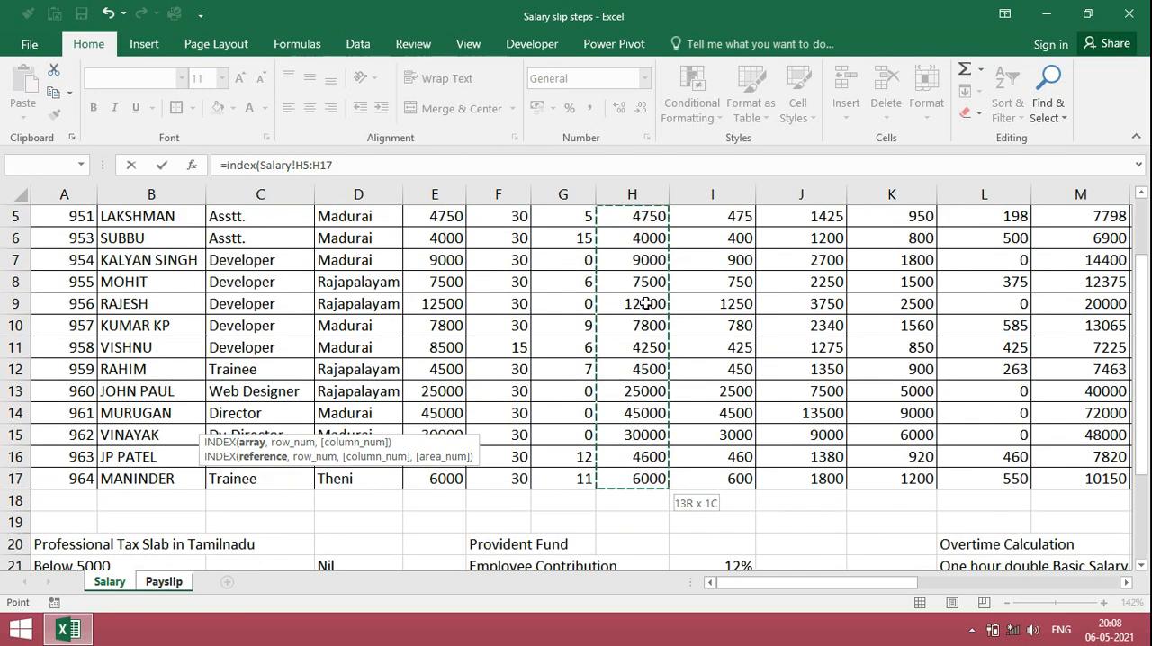
pyautogui.press('F4')
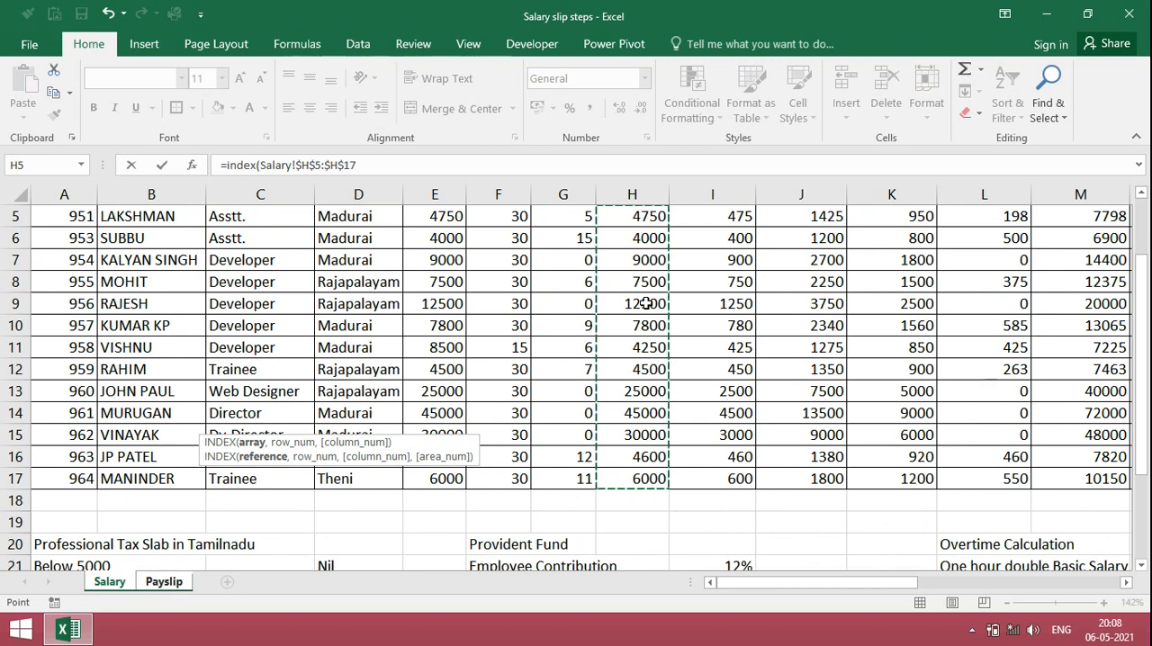
pyautogui.write(',')
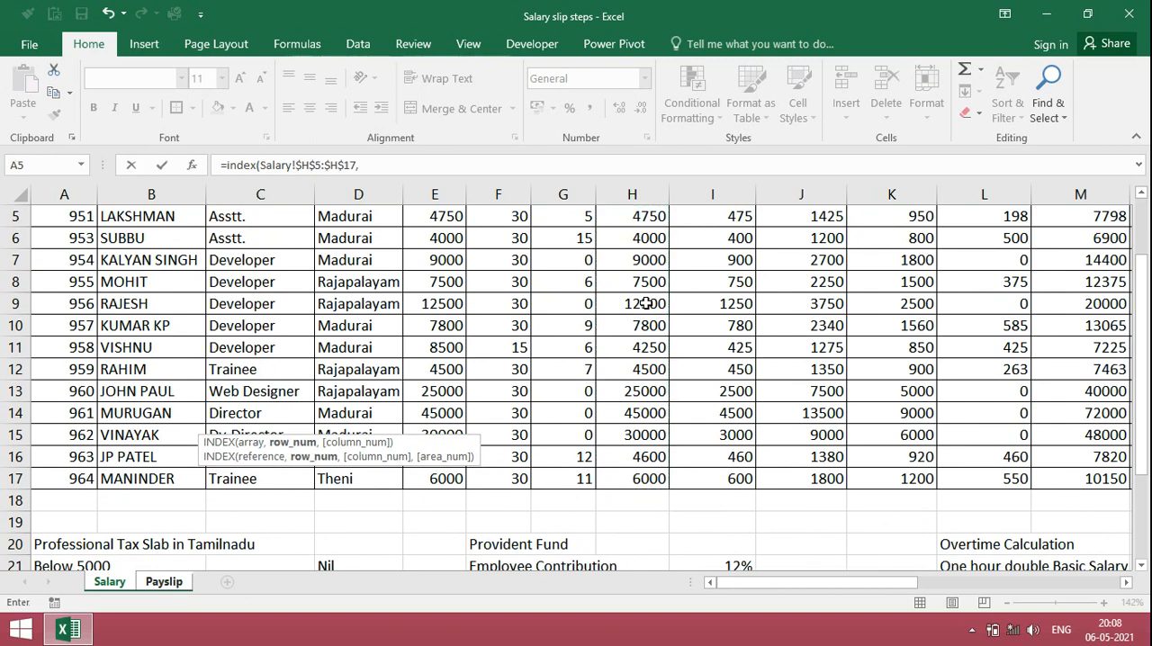
pyautogui.write('match')
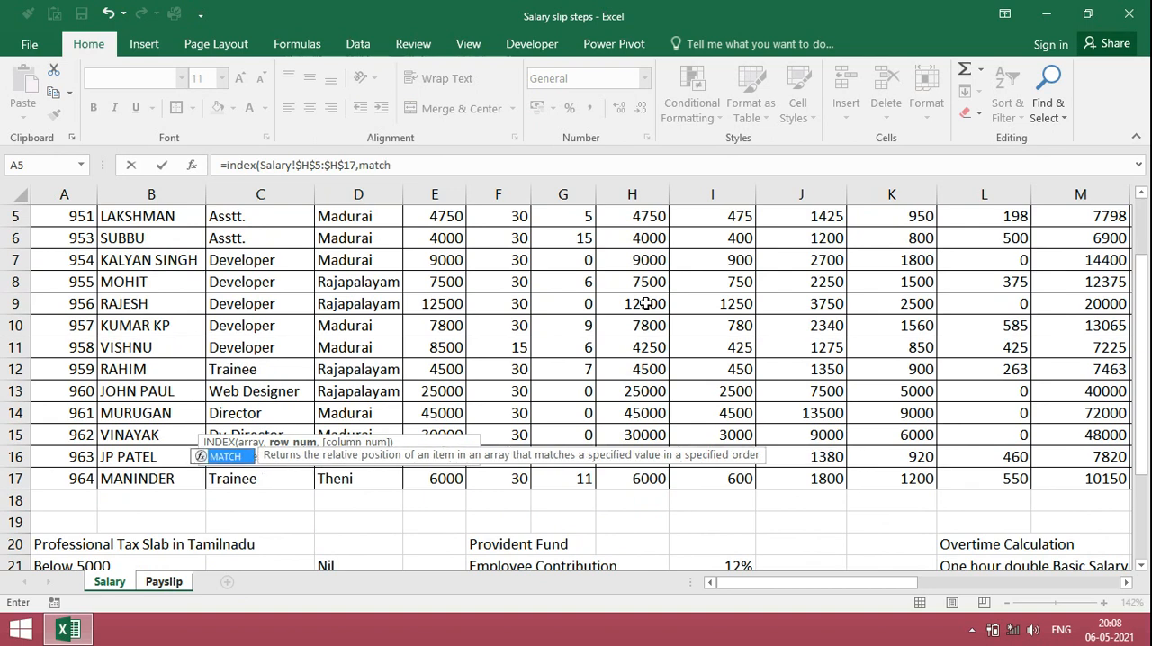
pyautogui.write('(')
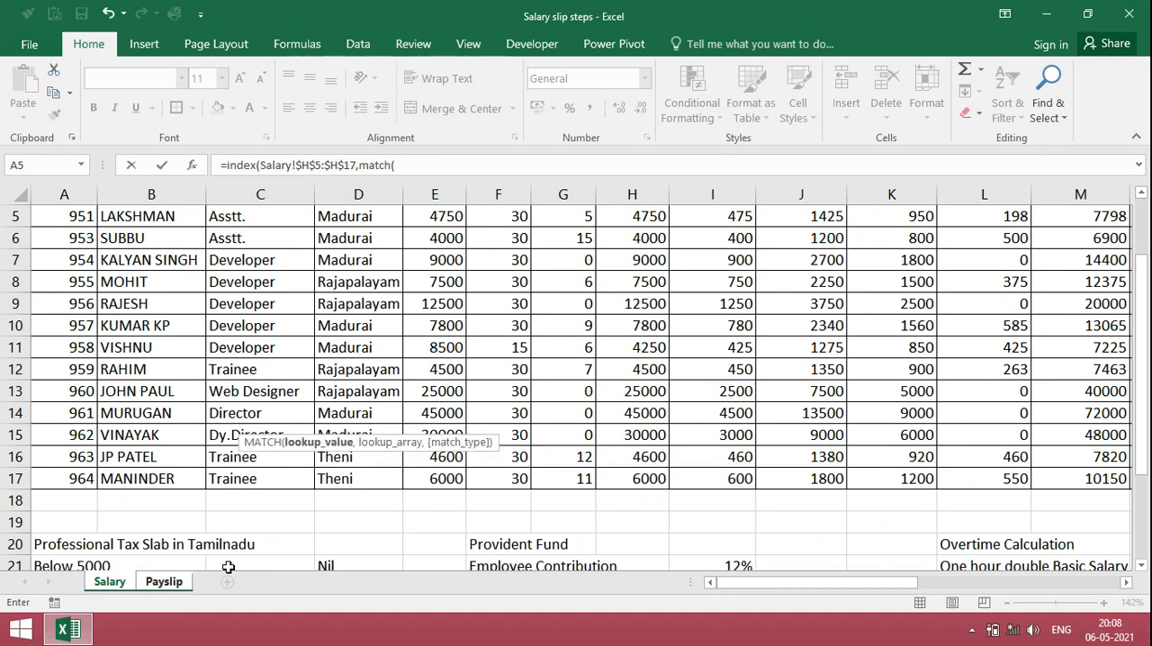
# Step: Complete the Basic formula in B12 with MATCH of Payslip $B$5 against the Salary sheet's employee numbers $A$5:$A$17, match type 0
pyautogui.click(176, 589)
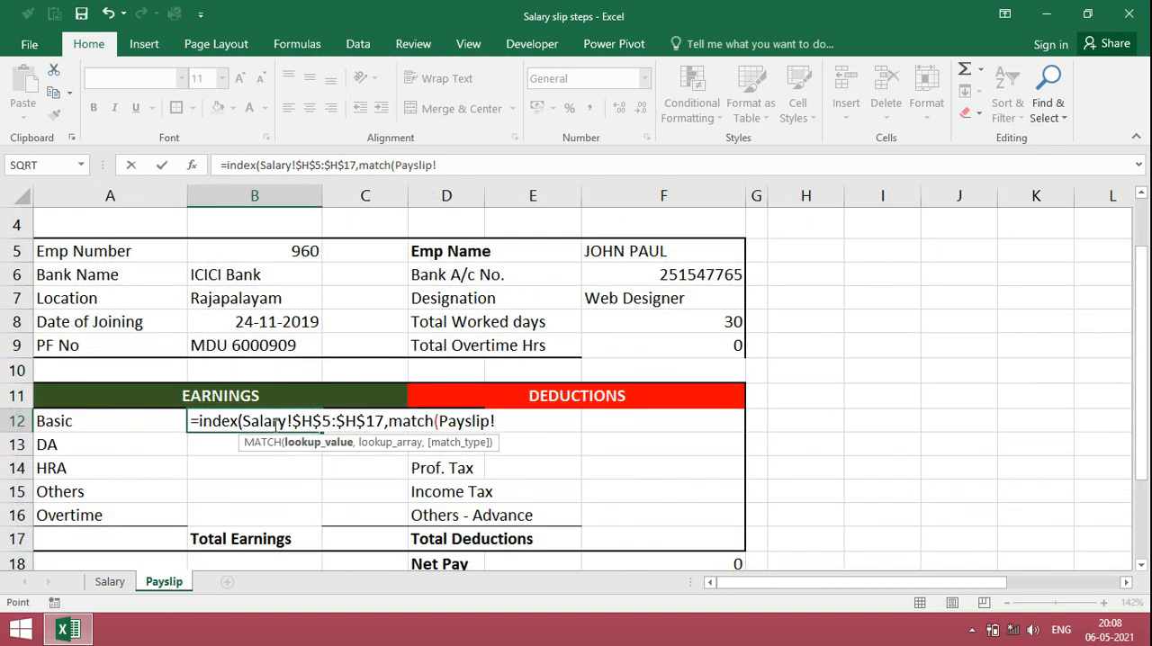
pyautogui.click(302, 250)
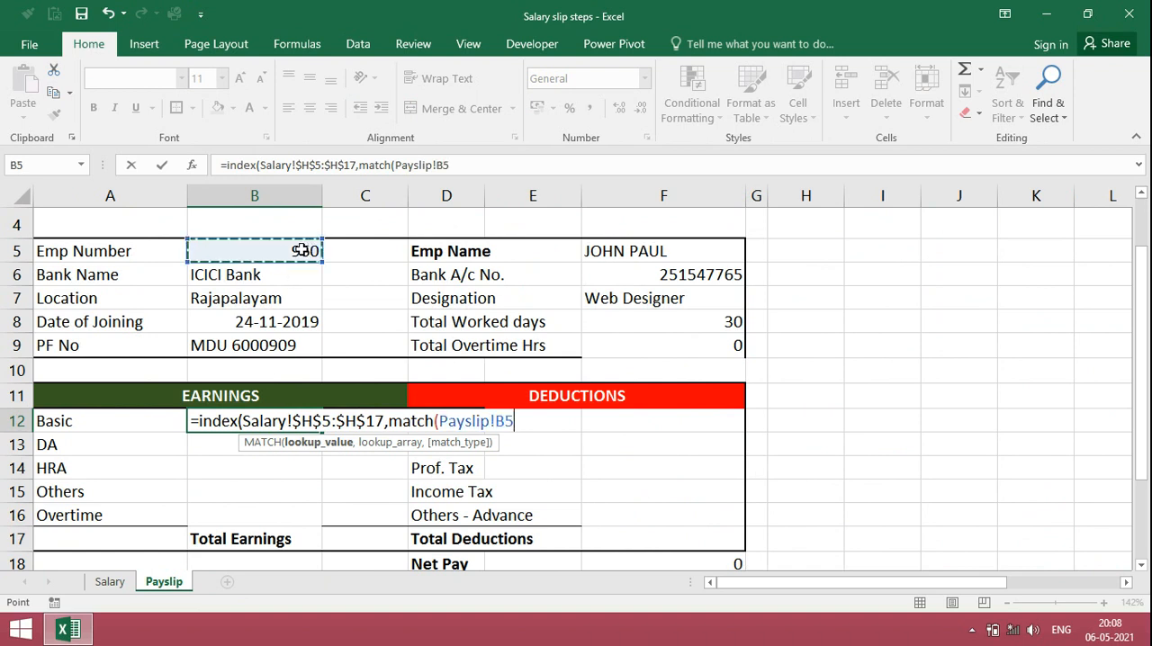
pyautogui.press('F4')
pyautogui.write(',')
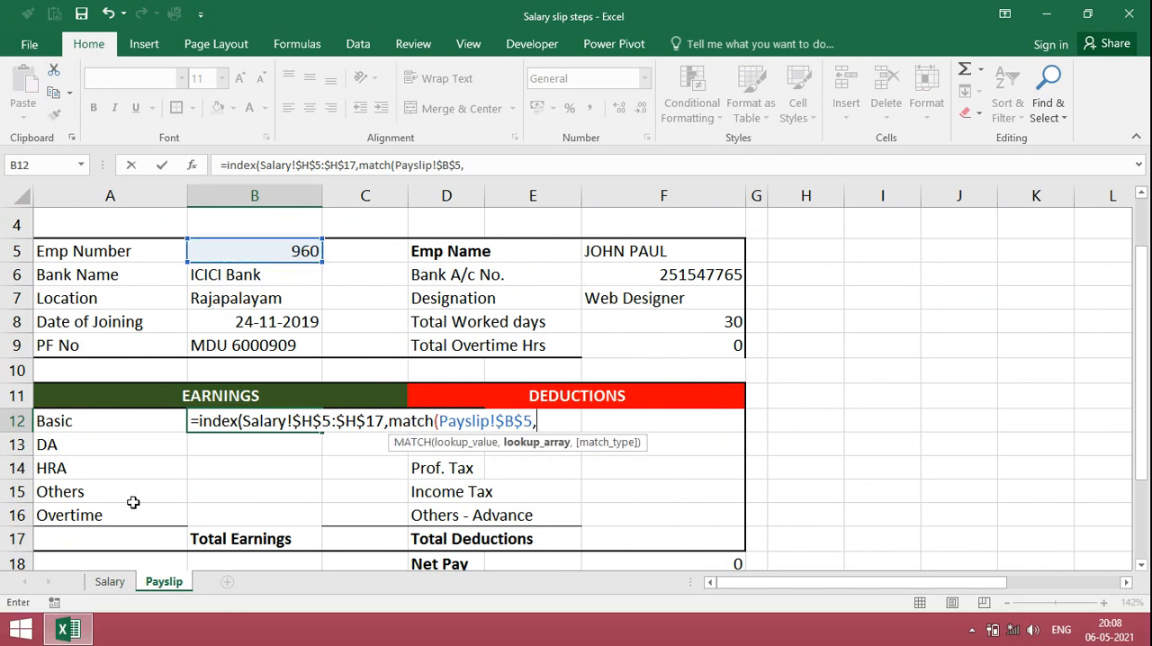
pyautogui.click(110, 581)
pyautogui.moveTo(63, 479); pyautogui.dragTo(72, 216)
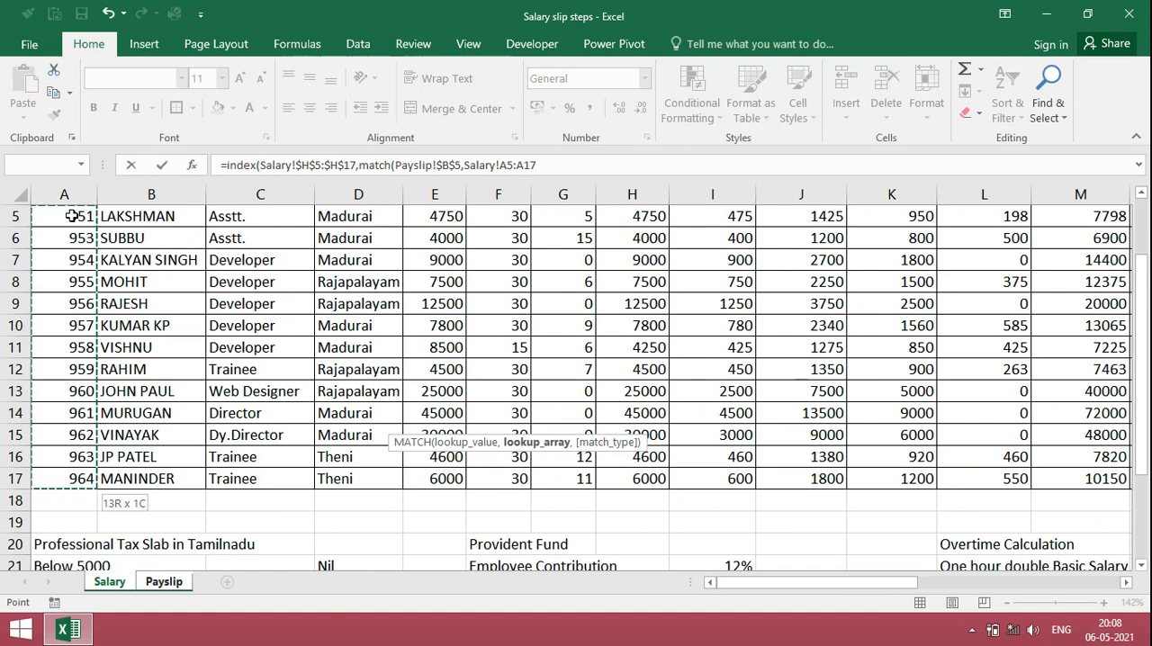
pyautogui.press('F4')
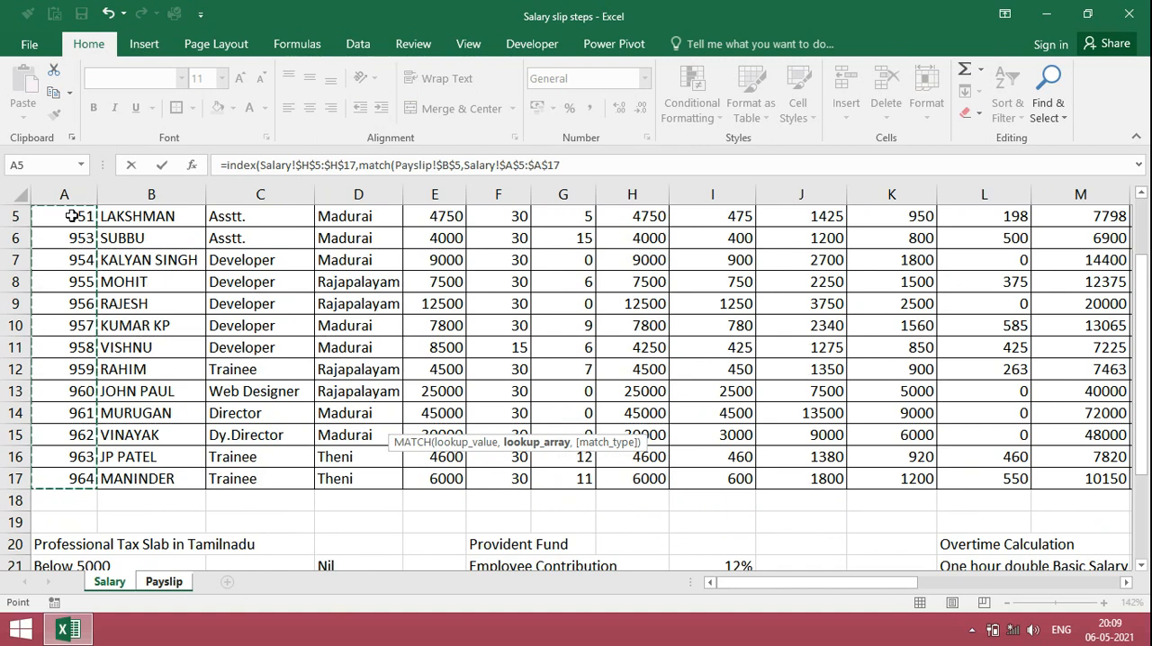
pyautogui.write(',0')
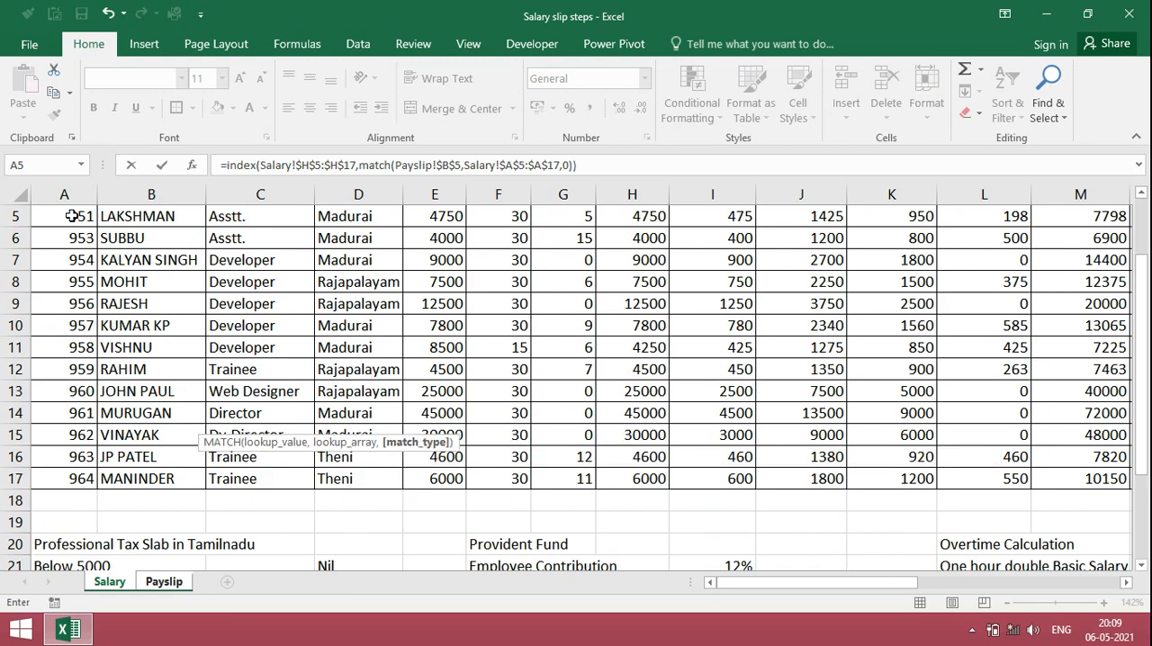
pyautogui.press('Return')
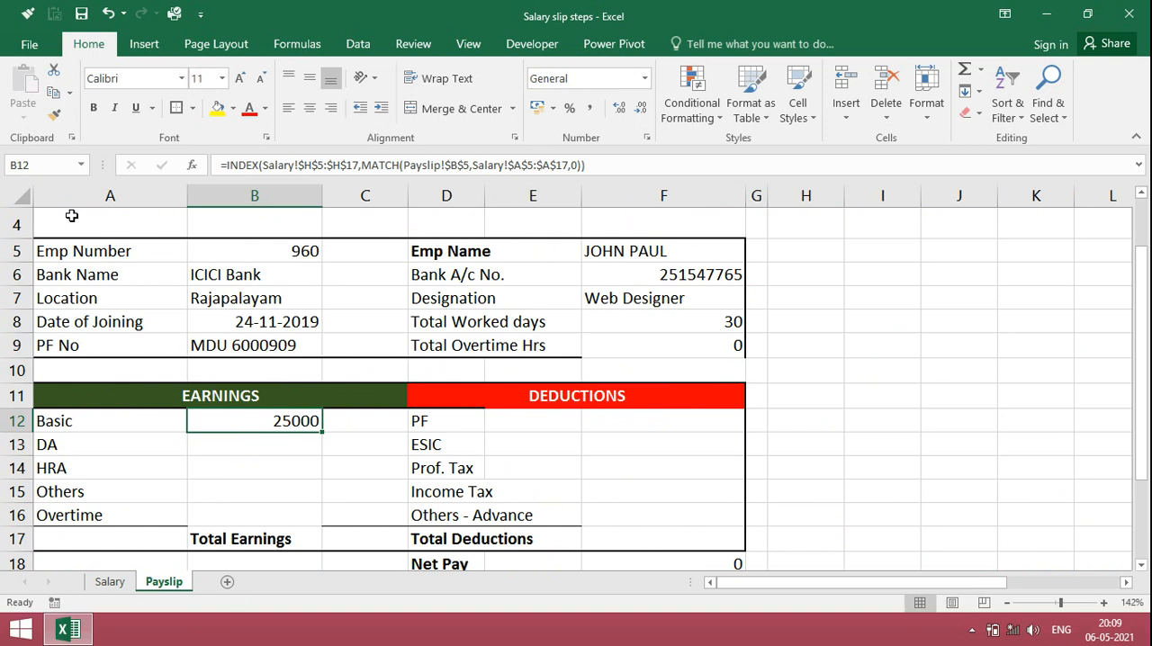
# Step: Copy the Basic formula from B12 into the DA, HRA, Others and Overtime cells B13:B16
pyautogui.hotkey('ctrl', 'c')
pyautogui.press('Down')
pyautogui.hotkey('shift', 'Down')
pyautogui.hotkey('shift', 'Down')
pyautogui.hotkey('shift', 'Down')
pyautogui.press('Return')
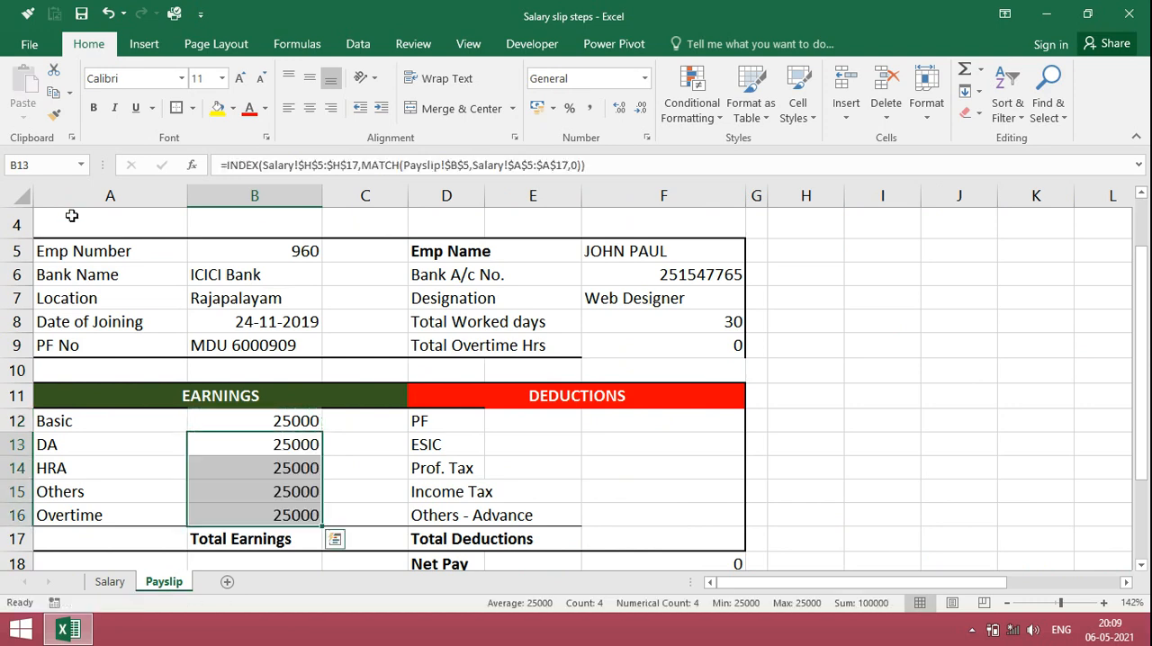
# Step: Change the INDEX array in the DA formula in B13 to the Salary sheet's D.A range $I$5:$I$17
pyautogui.press('Up')
pyautogui.press('Down')
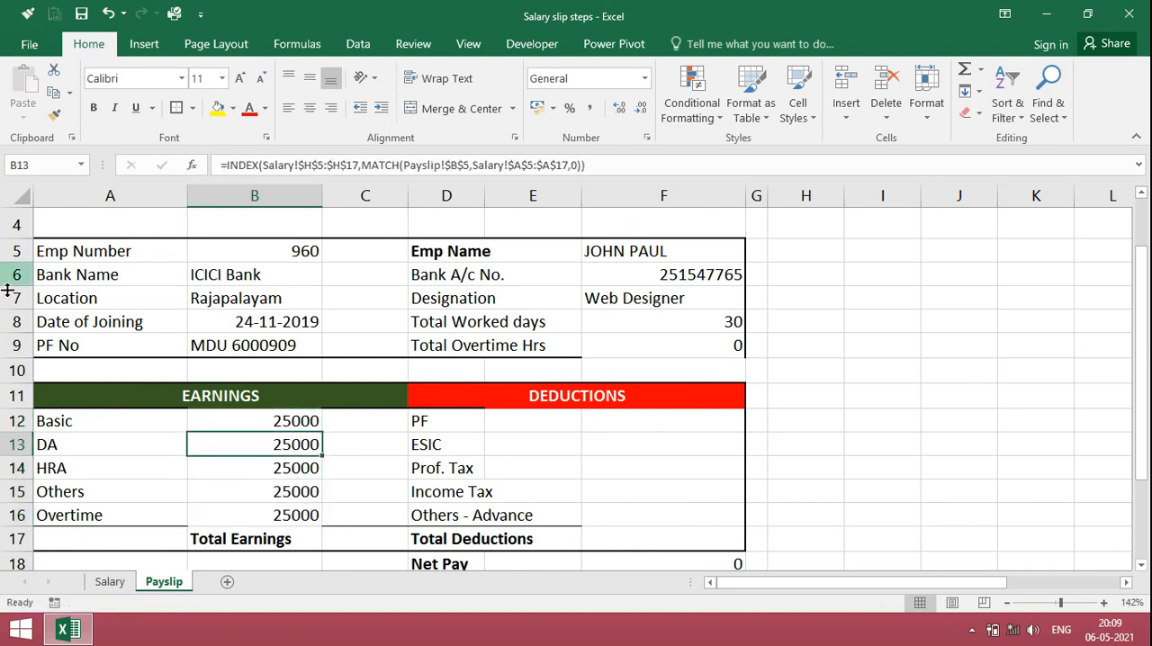
pyautogui.click(110, 581)
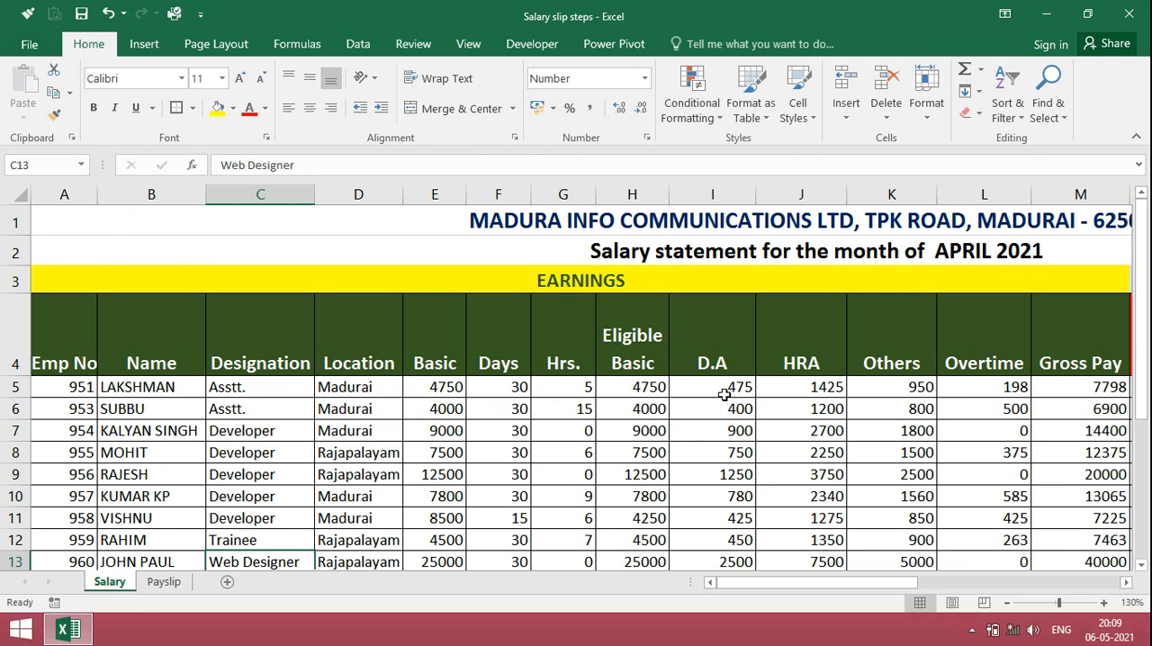
pyautogui.click(725, 396)
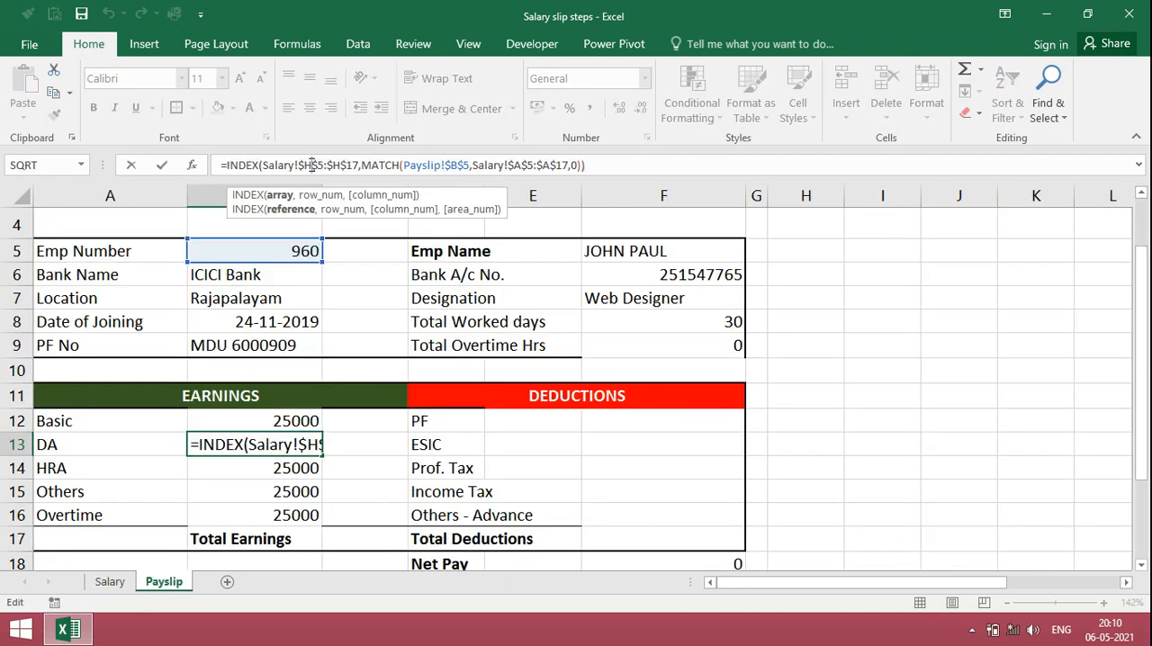
pyautogui.press('BackSpace')
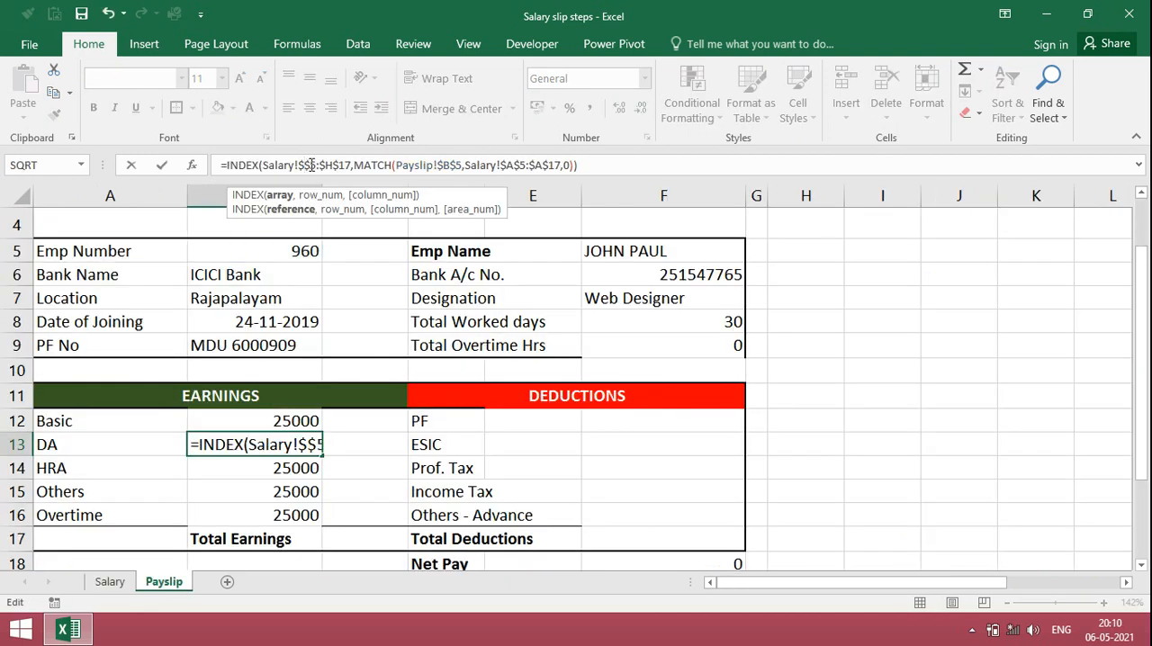
pyautogui.write('I')
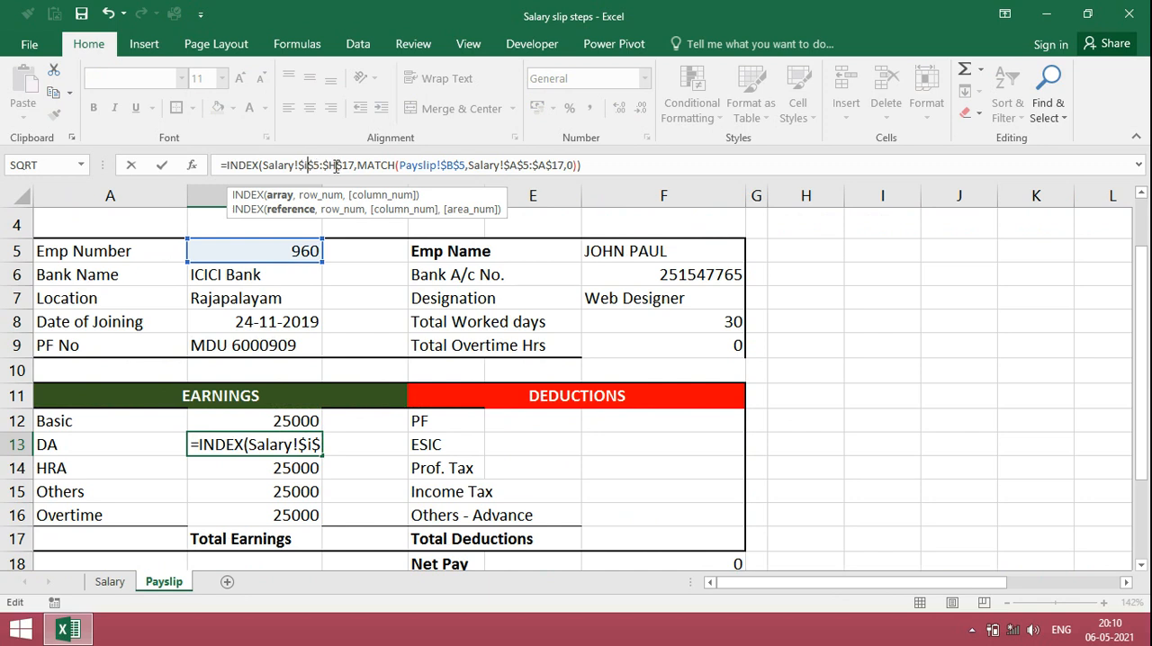
pyautogui.click(337, 164)
pyautogui.press('BackSpace')
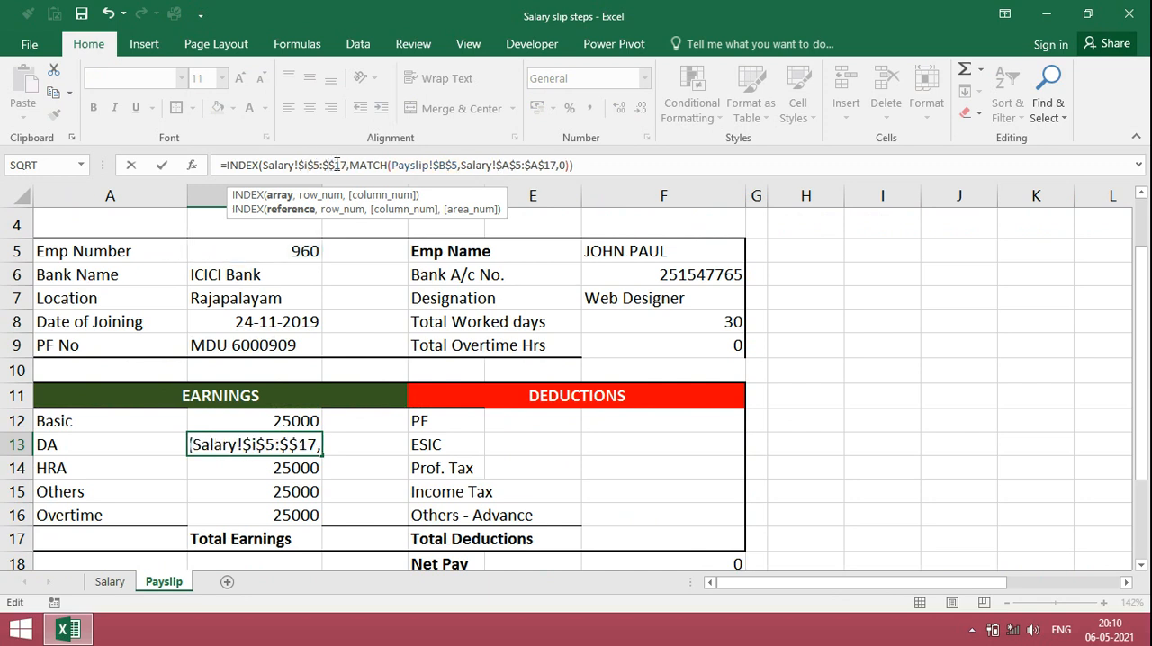
pyautogui.write('I')
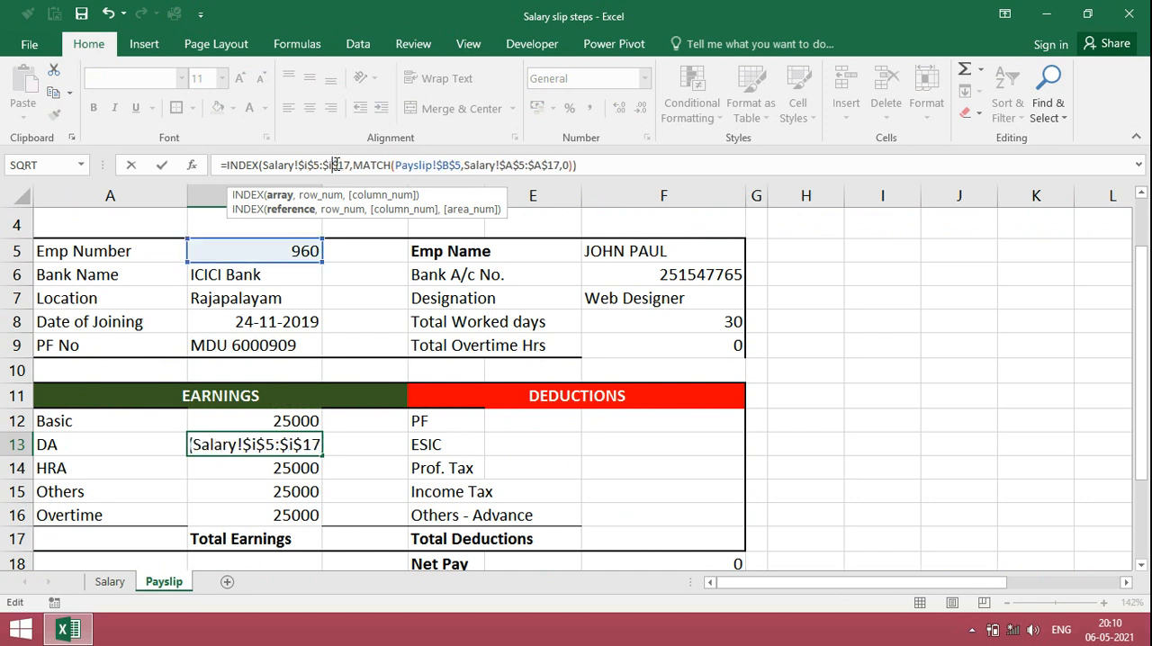
pyautogui.press('Return')
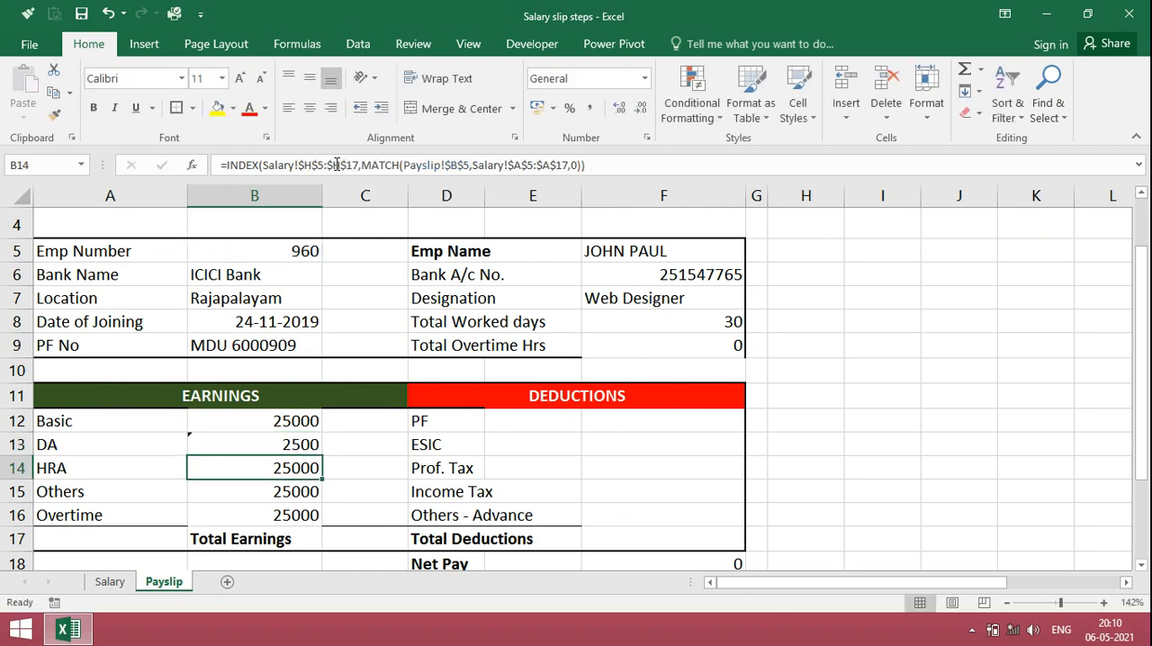
# Step: Change the INDEX array in the HRA formula in B14 to the Salary sheet's HRA range $J$5:$J$17
pyautogui.click(117, 583)
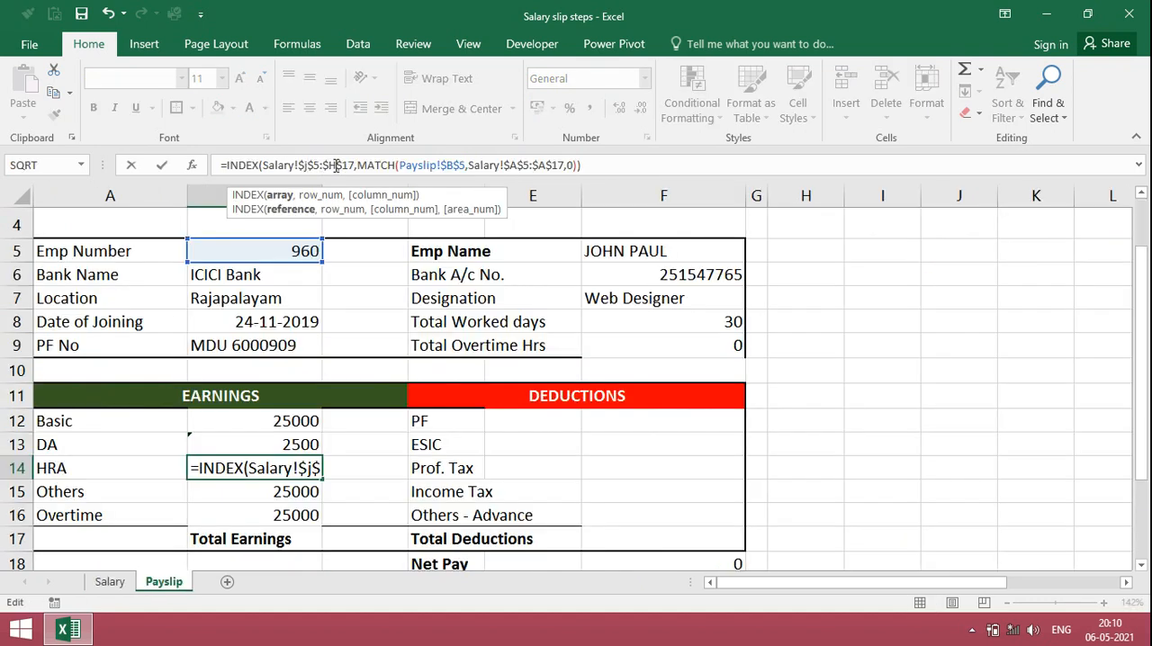
pyautogui.click(336, 165)
pyautogui.press('BackSpace')
pyautogui.write('j')
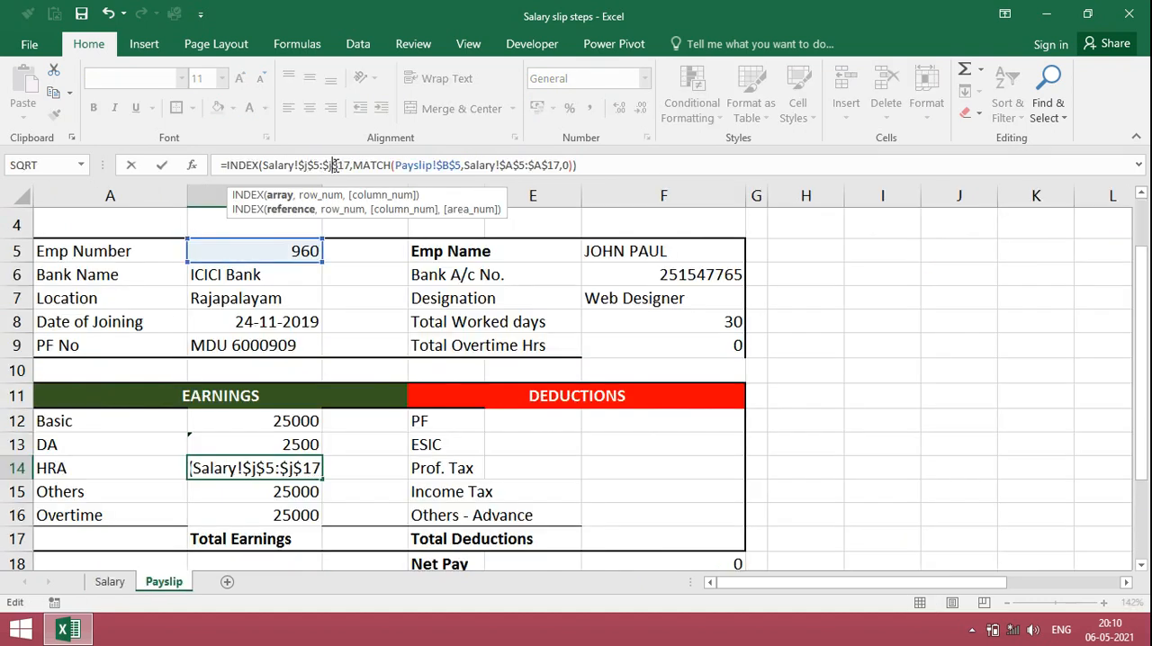
pyautogui.press('Return')
# Step: Change the INDEX array in the Others formula in B15 to the Salary sheet's Others range $K$5:$K$17
pyautogui.hotkey('ctrl', 'pageup')
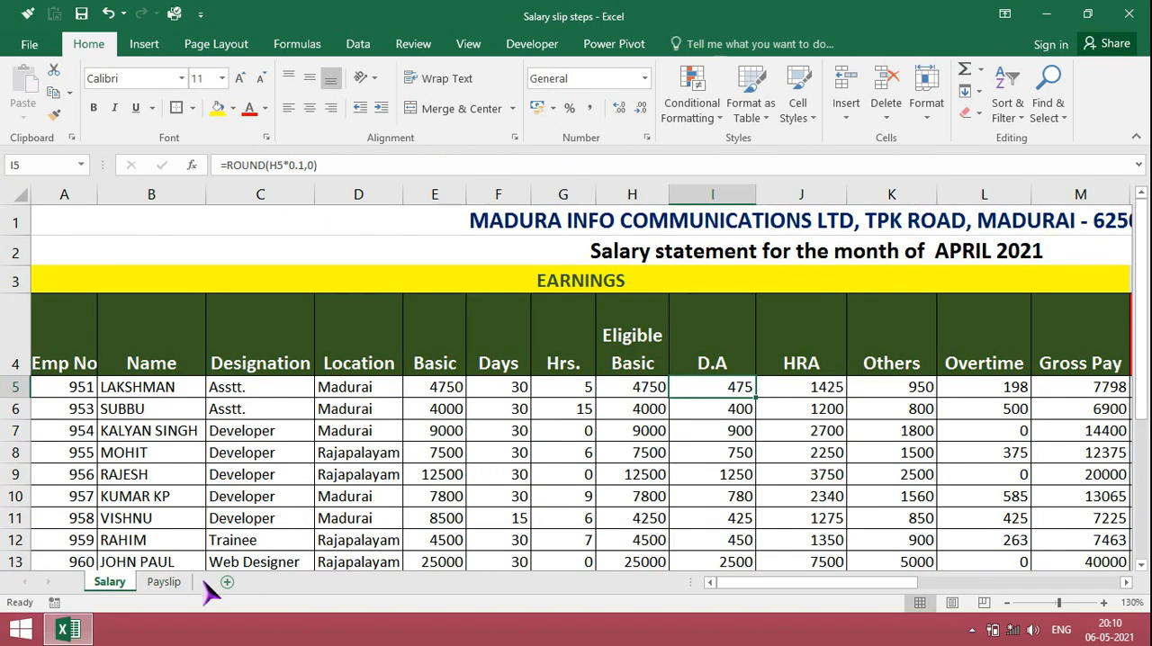
pyautogui.click(164, 581)
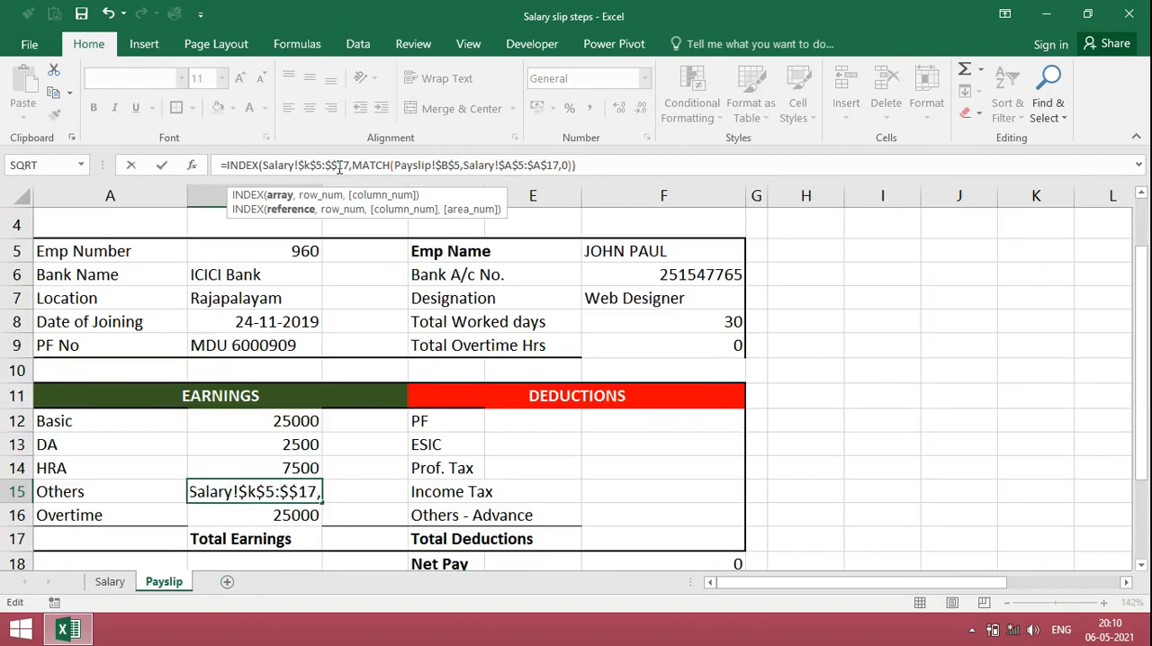
pyautogui.write('k')
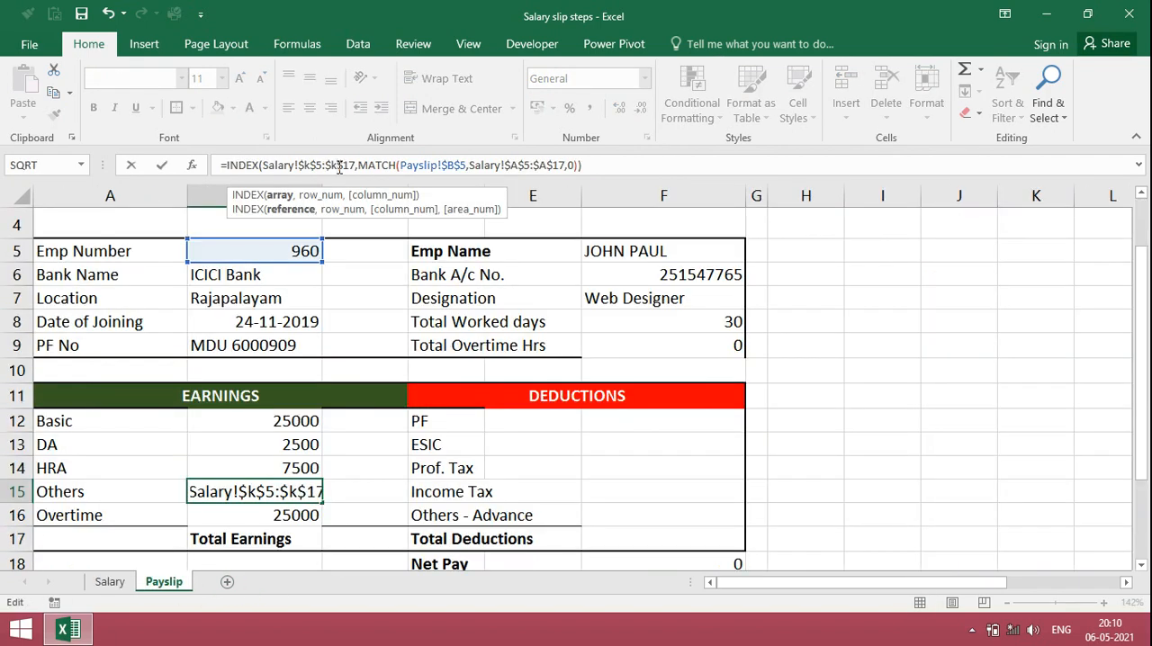
pyautogui.press('Return')
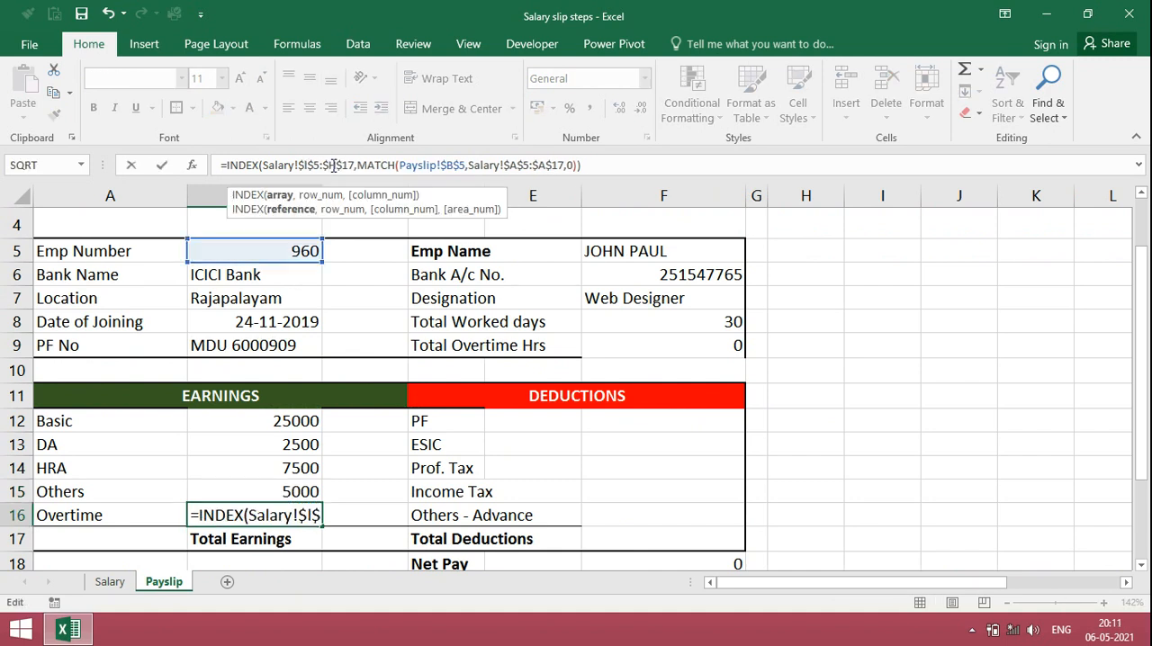
# Step: Change the INDEX array in the Overtime formula in B16 to the Salary sheet's Overtime range $L$5:$L$17
pyautogui.press('BackSpace')
pyautogui.write('I')
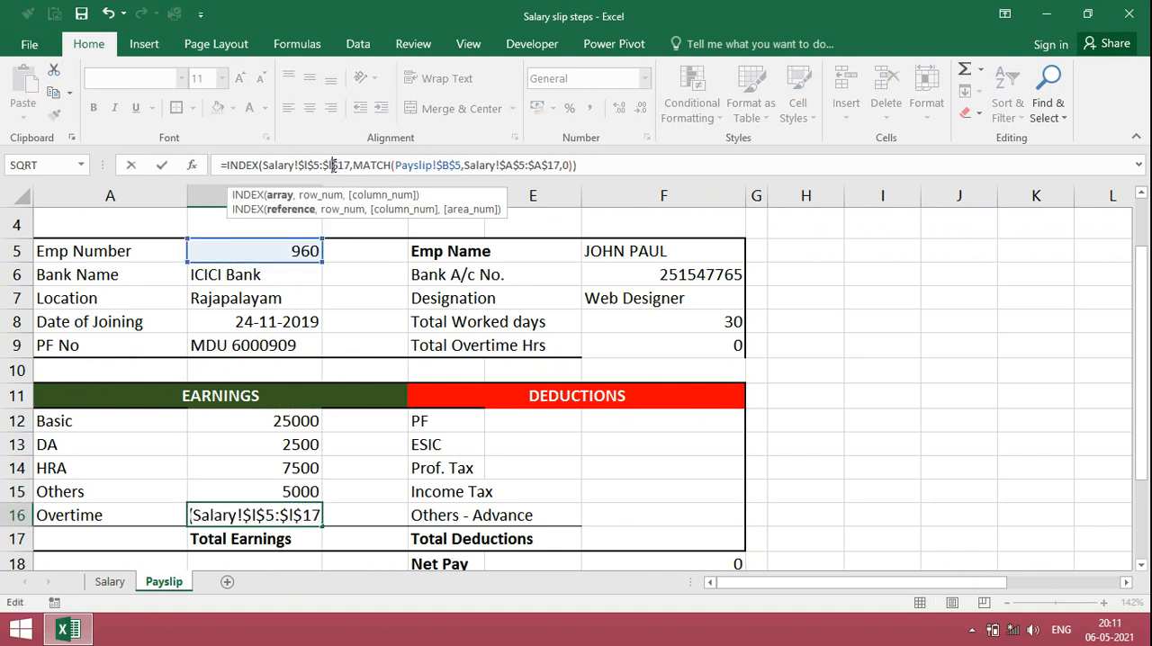
pyautogui.press('Return')
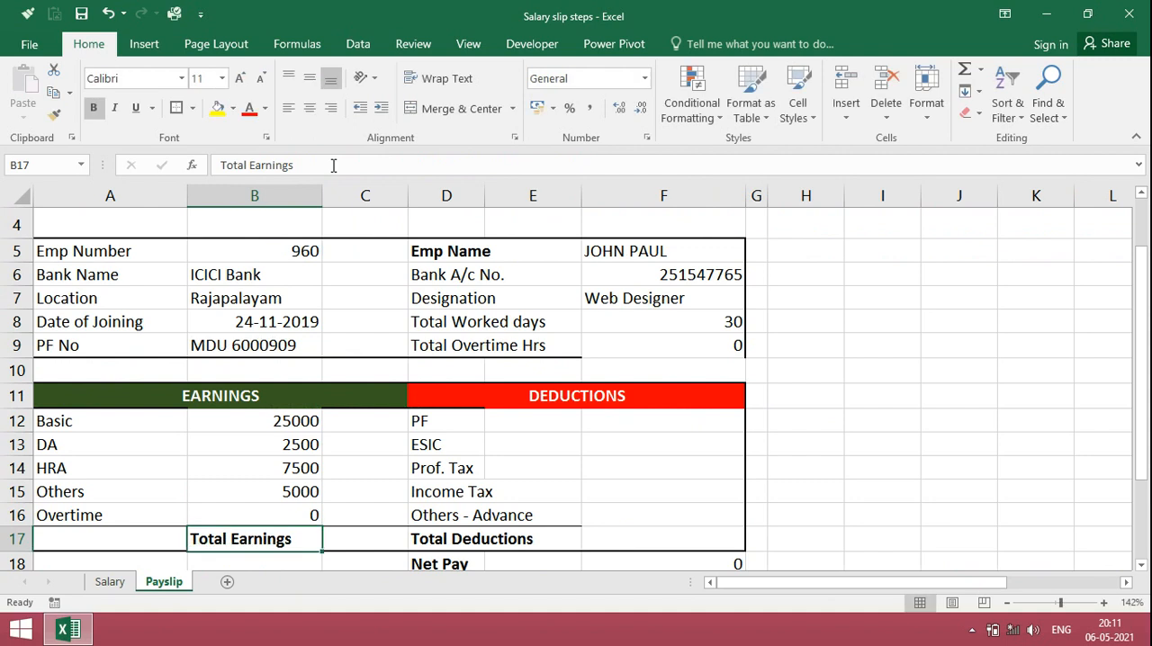
# Step: Total the earnings B12:B16 with a SUM formula in C17 beside Total Earnings
pyautogui.press('Right')
pyautogui.write('=su')
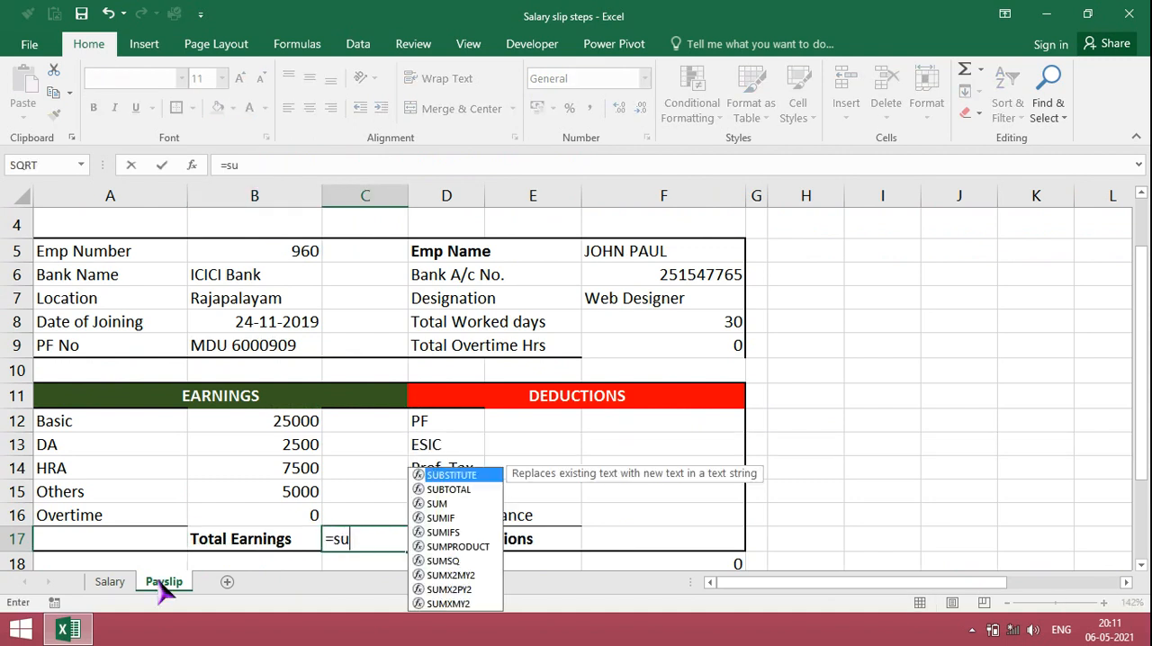
pyautogui.write('m')
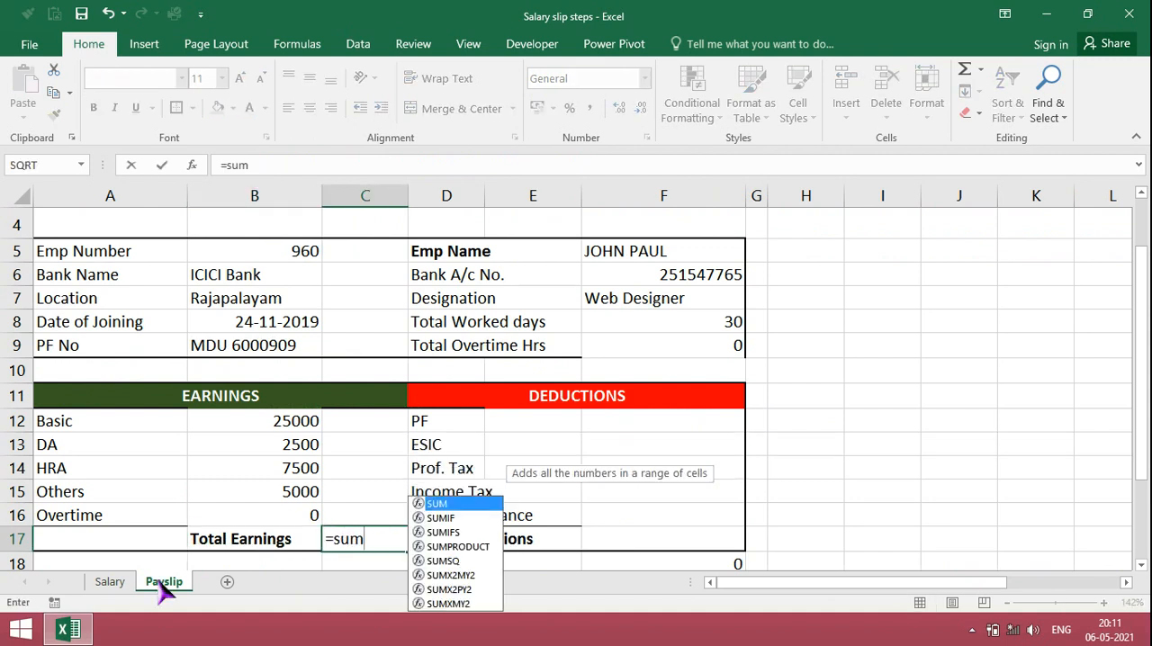
pyautogui.write('(')
pyautogui.press('Up')
pyautogui.press('Left')
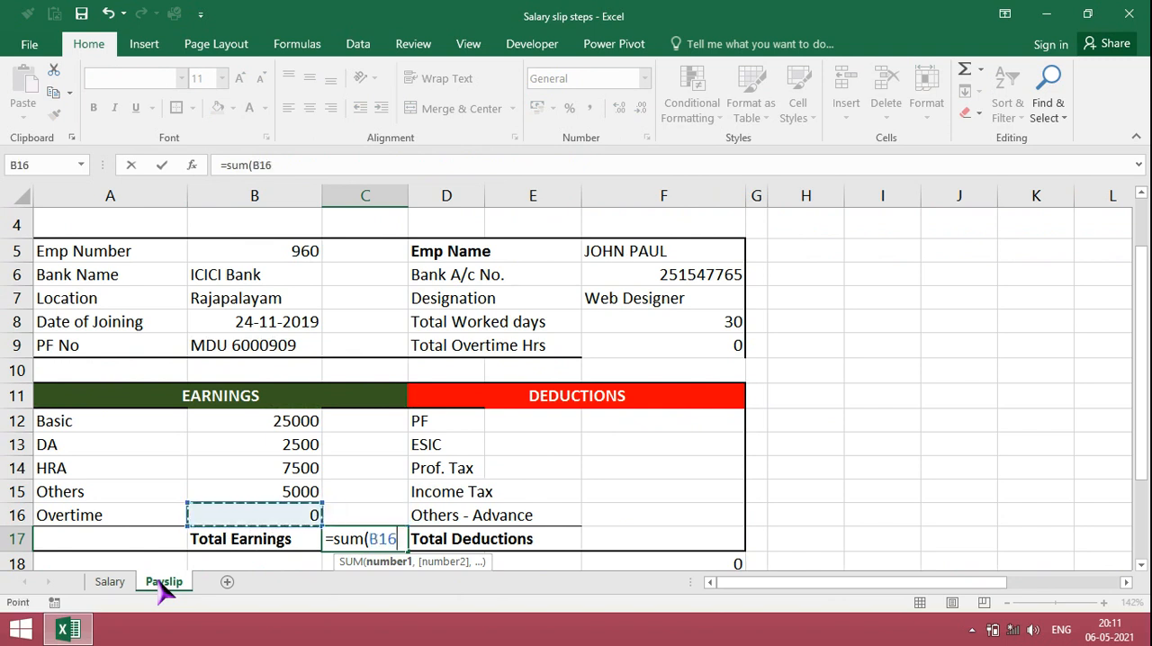
pyautogui.hotkey('shift', 'Up')
pyautogui.hotkey('shift', 'Up')
pyautogui.hotkey('shift', 'Up')
pyautogui.hotkey('shift', 'Up')
pyautogui.press('Return')
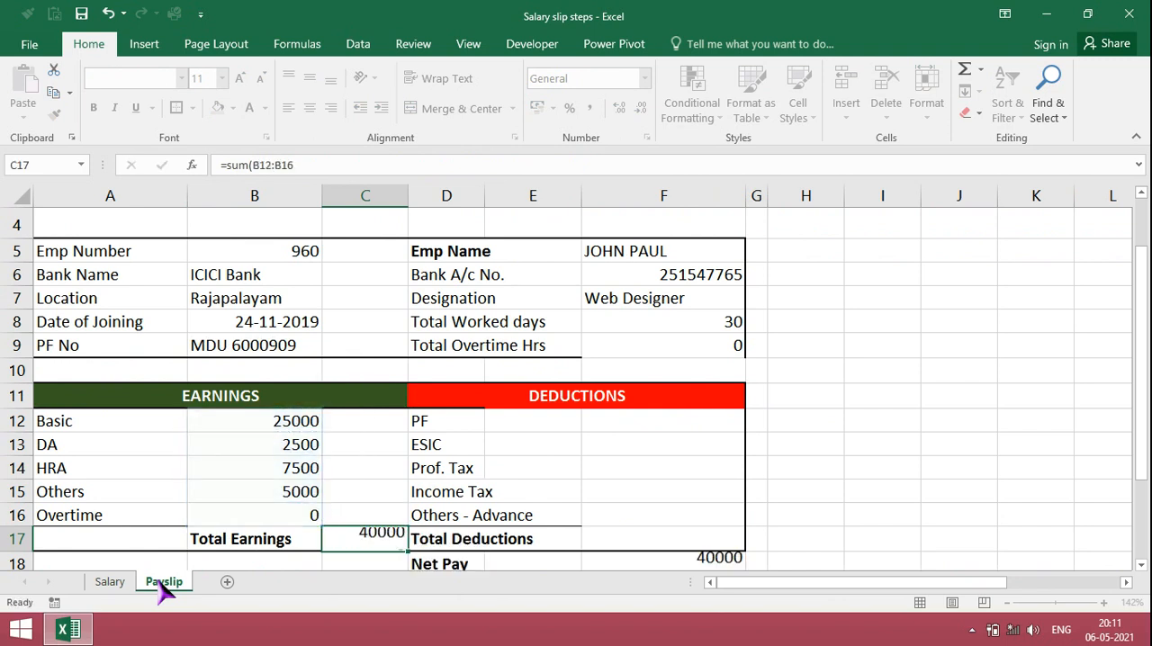
# Step: Begin the PF formula in F12 with an INDEX over the Salary sheet's PF range, locked as $N$5:$N$17
pyautogui.press('Up')
pyautogui.press('Up')
pyautogui.press('Up')
pyautogui.press('Up')
pyautogui.press('Up')
pyautogui.press('Up')
pyautogui.press('Right')
pyautogui.press('Right')
pyautogui.press('Right')
pyautogui.write('=index')
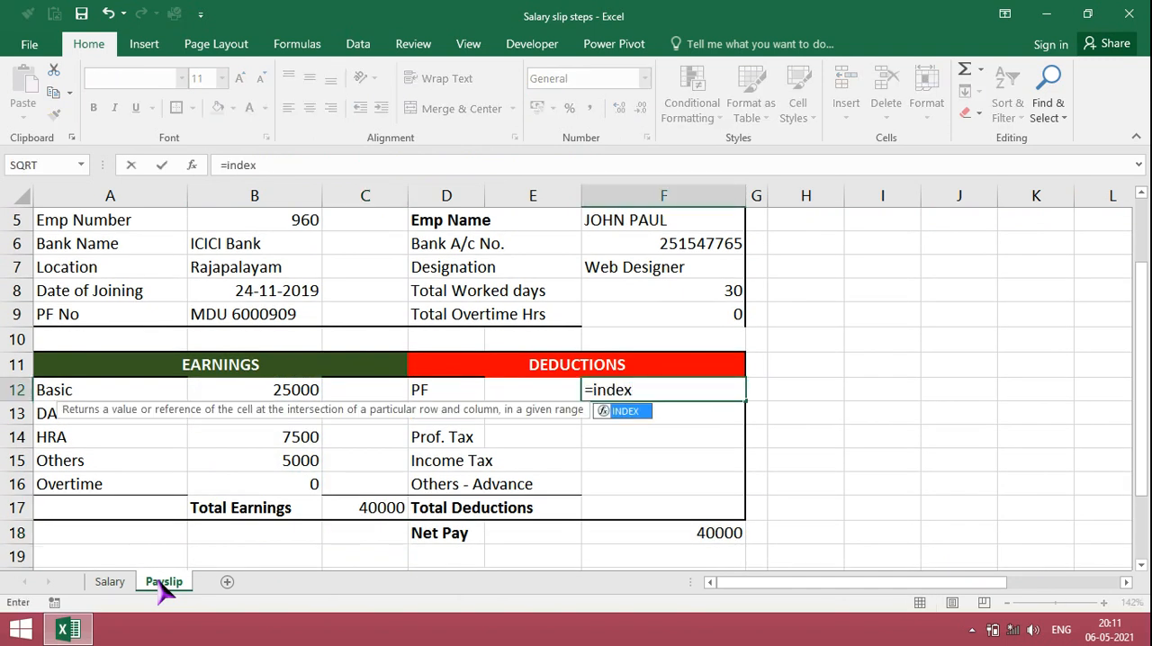
pyautogui.write('(')
pyautogui.click(112, 585)
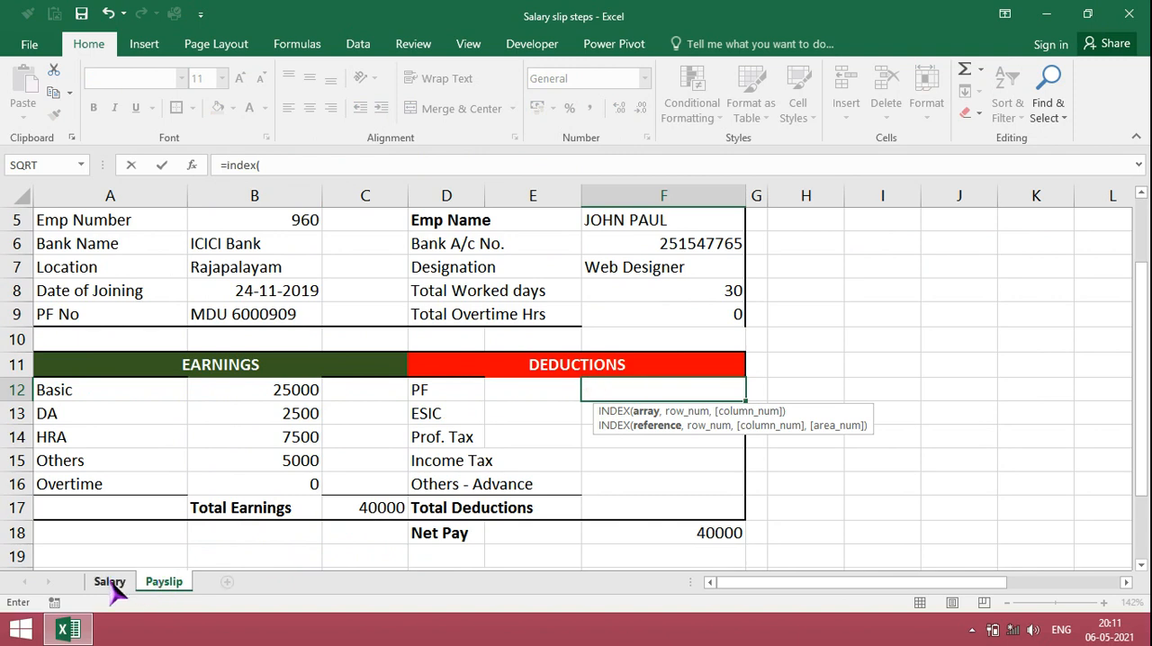
pyautogui.hscroll(3, 630, 387)
pyautogui.click(901, 389)
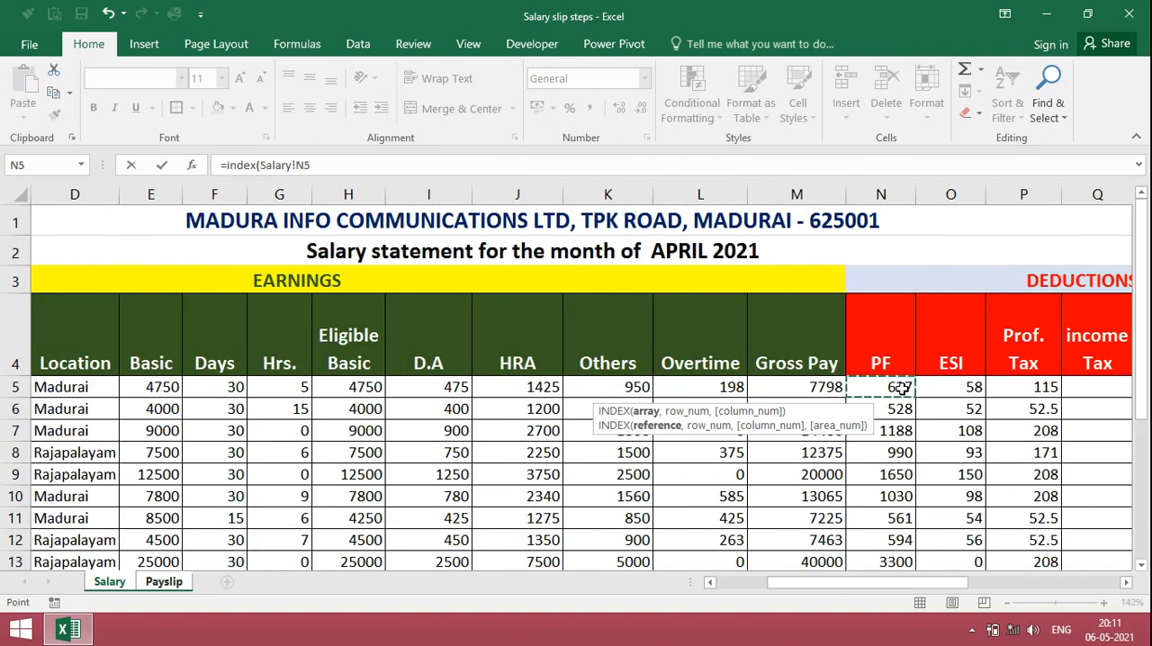
pyautogui.hotkey('shift', 'Down')
pyautogui.hotkey('shift', 'Down')
pyautogui.hotkey('shift', 'Down')
pyautogui.hotkey('shift', 'Down')
pyautogui.hotkey('shift', 'Down')
pyautogui.hotkey('shift', 'Down')
pyautogui.hotkey('shift', 'Down')
pyautogui.hotkey('shift', 'Down')
pyautogui.hotkey('shift', 'Down')
pyautogui.hotkey('shift', 'Down')
pyautogui.hotkey('shift', 'Down')
pyautogui.hotkey('shift', 'Down')
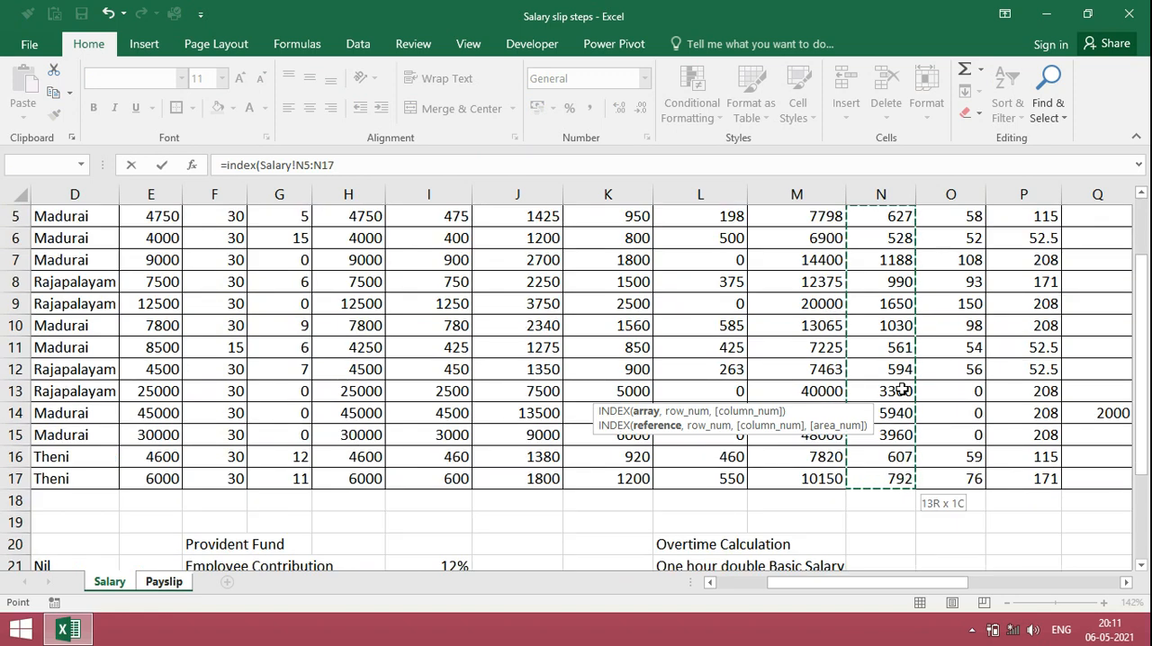
pyautogui.press('F4')
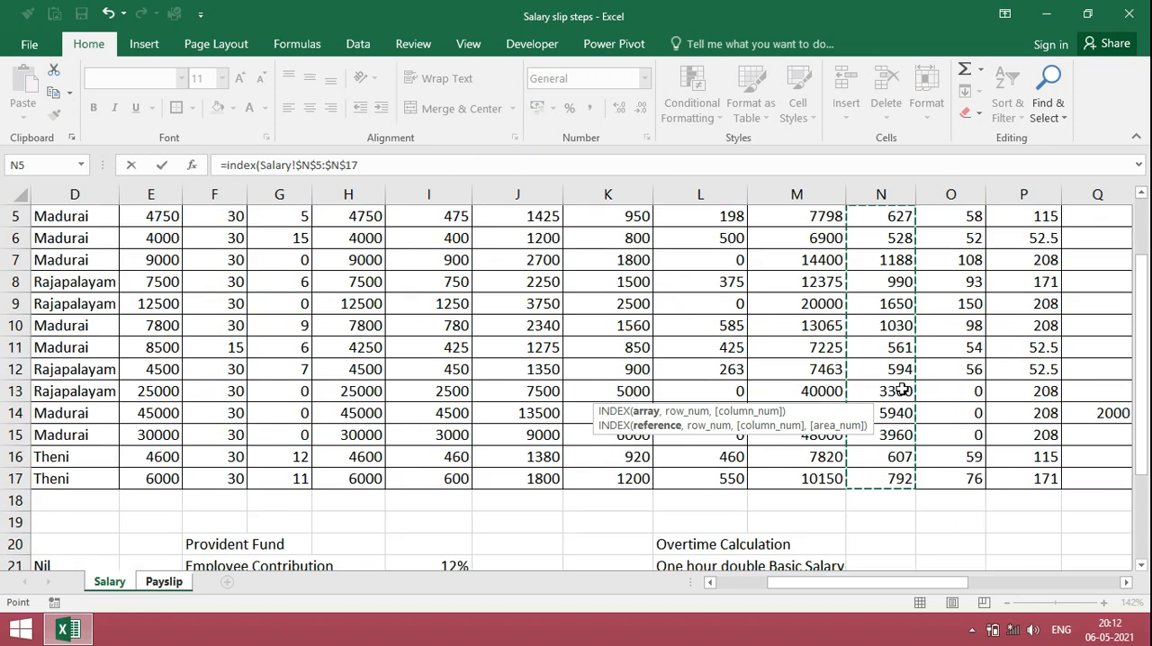
# Step: Add a MATCH as the row number in the PF formula, looking up the payslip's Emp Number cell $B$5
pyautogui.write(',match')
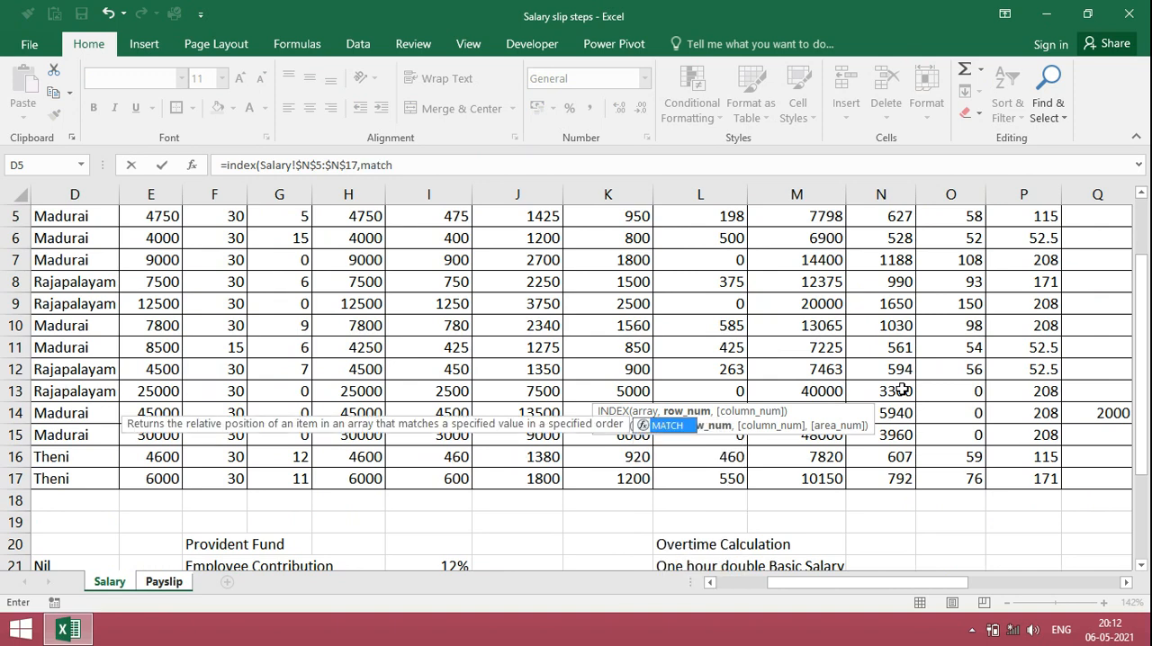
pyautogui.write('(')
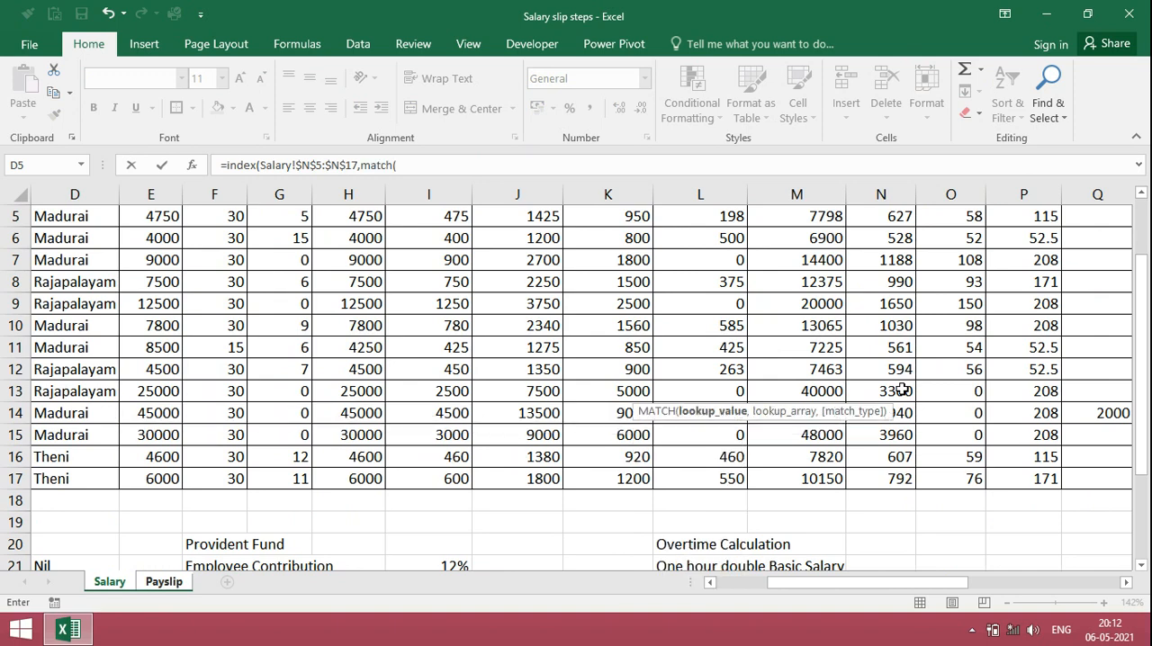
pyautogui.click(166, 583)
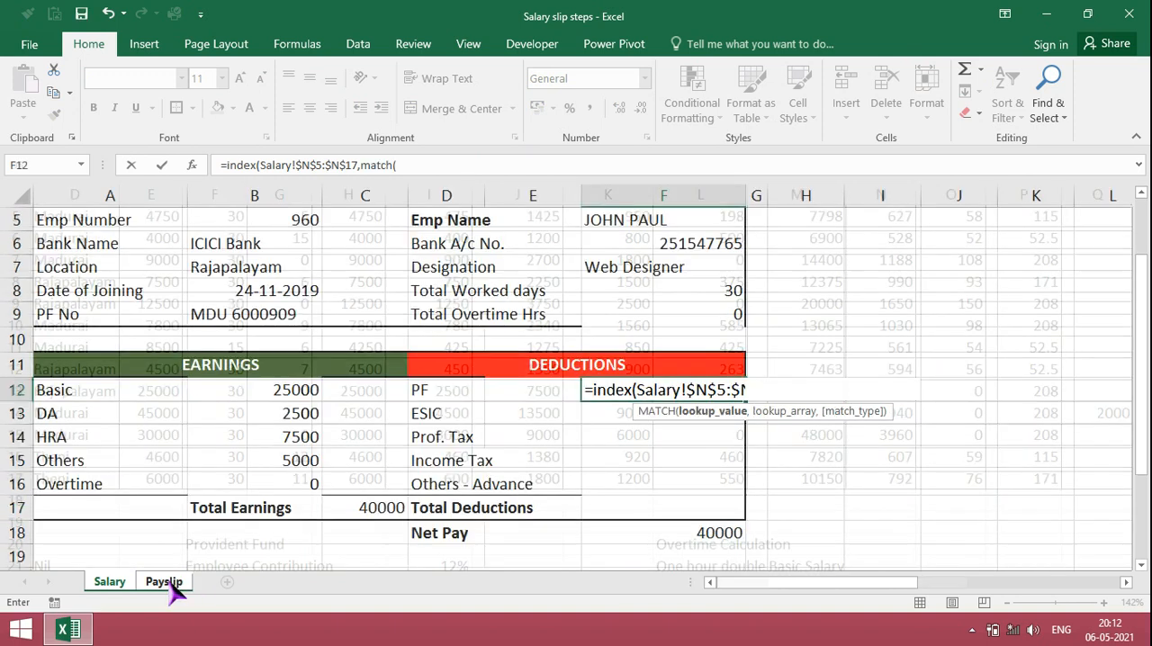
pyautogui.click(286, 222)
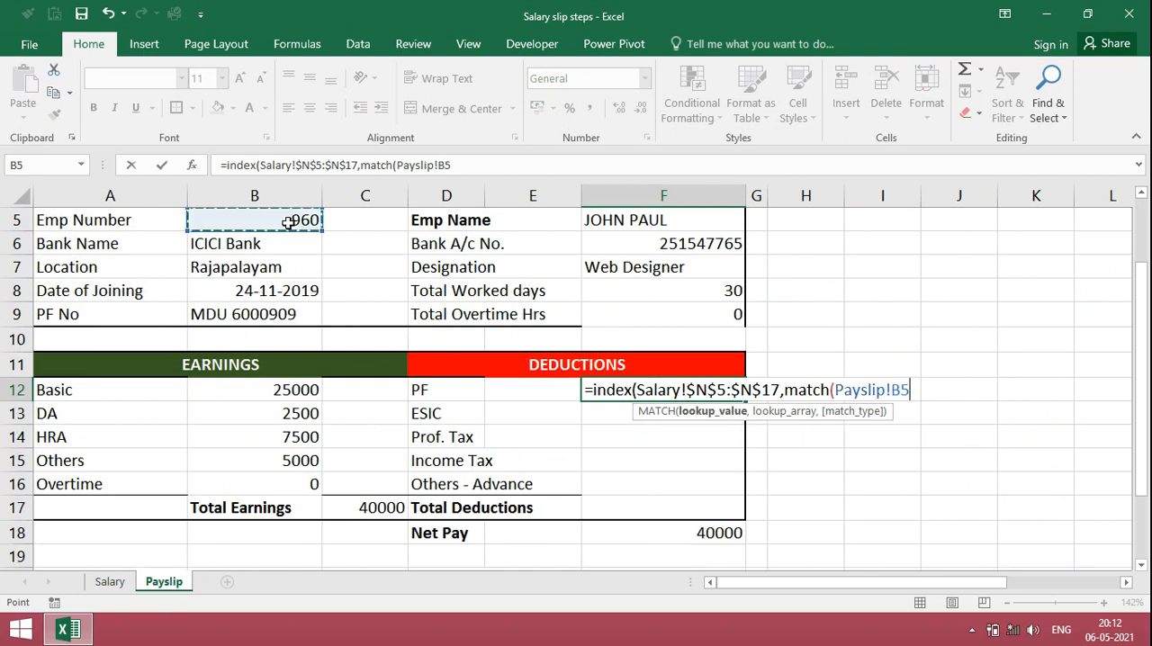
pyautogui.press('F4')
pyautogui.write(',')
# Step: Complete the PF formula's MATCH with the Salary sheet's employee numbers $A$5:$A$17 and exact match type 0
pyautogui.click(110, 581)
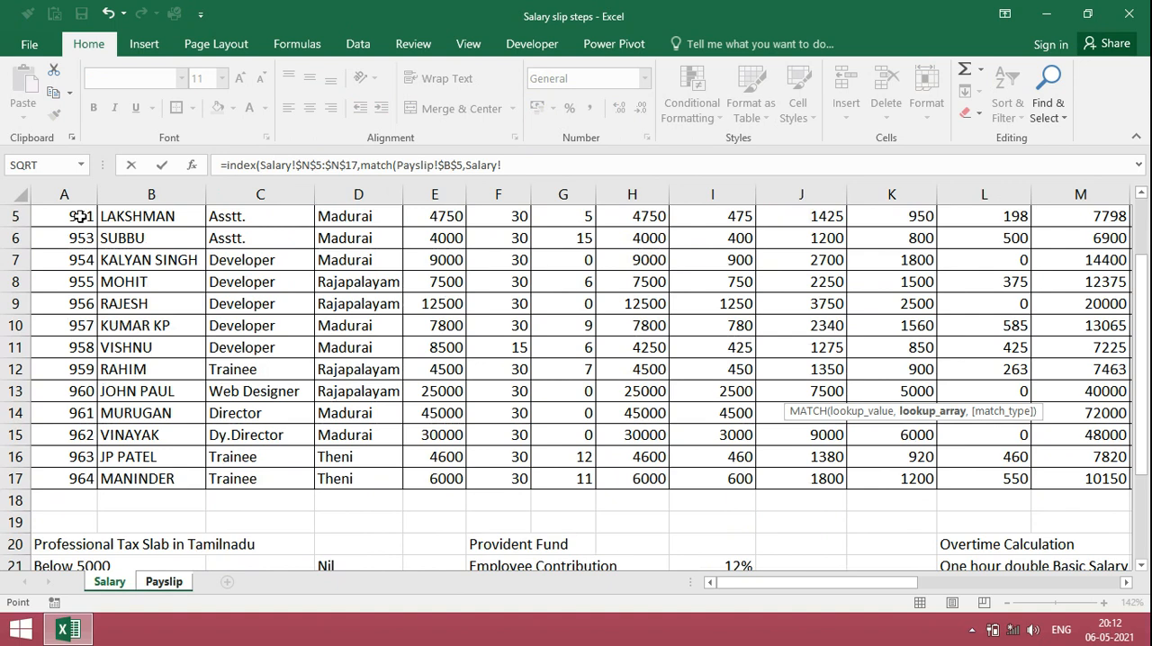
pyautogui.moveTo(77, 216); pyautogui.dragTo(72, 475)
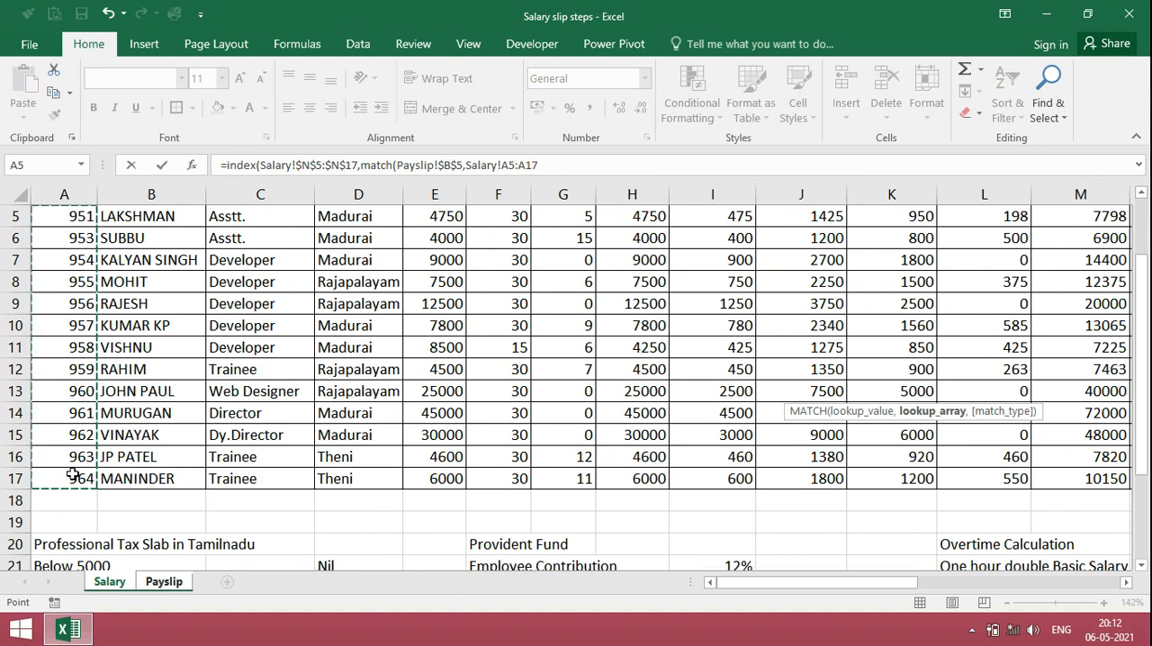
pyautogui.press('F4')
pyautogui.write(',')
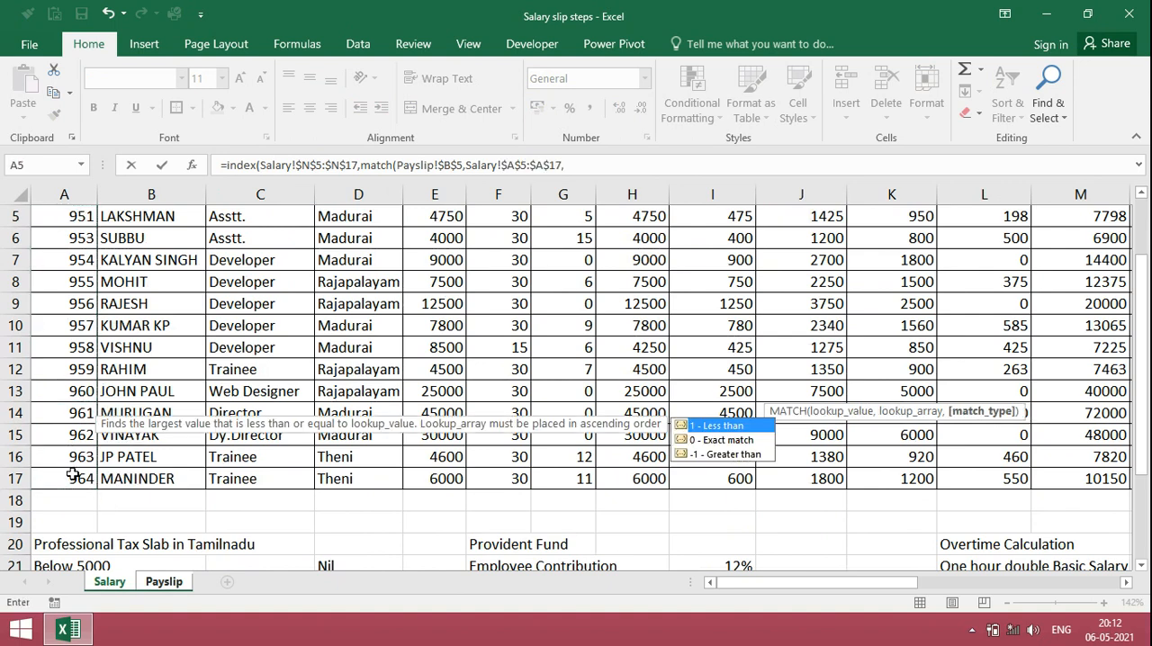
pyautogui.write('0))')
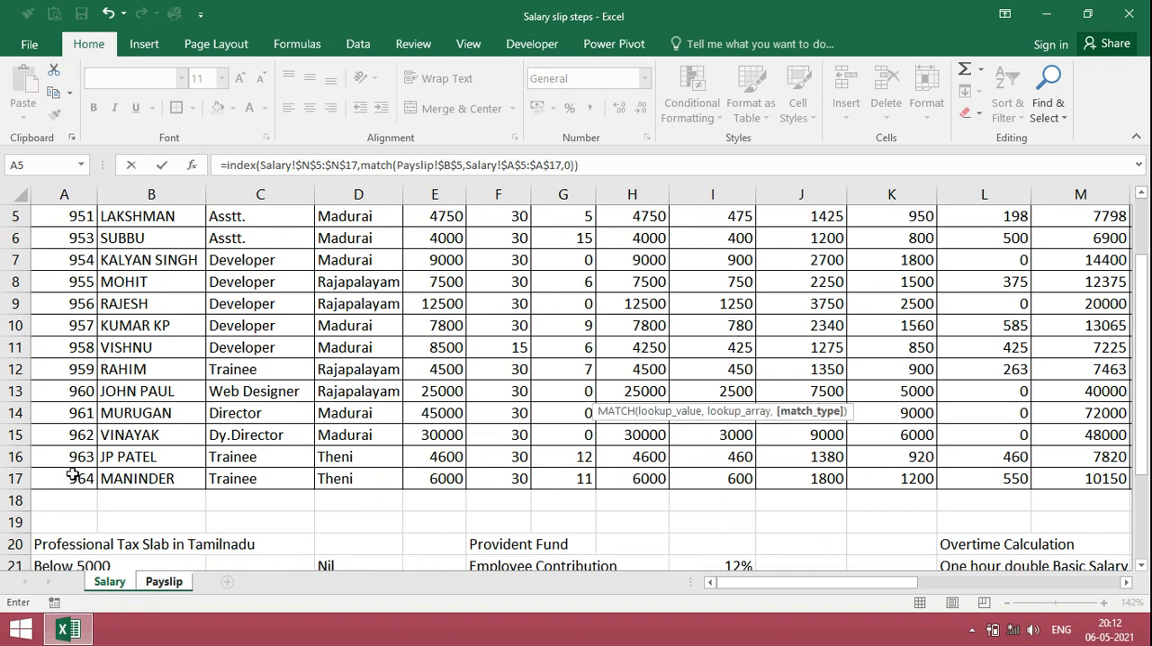
pyautogui.press('Return')
# Step: Copy the PF formula from F12 into the other deduction cells F13:F16
pyautogui.press('Up')
pyautogui.hotkey('ctrl', 'c')
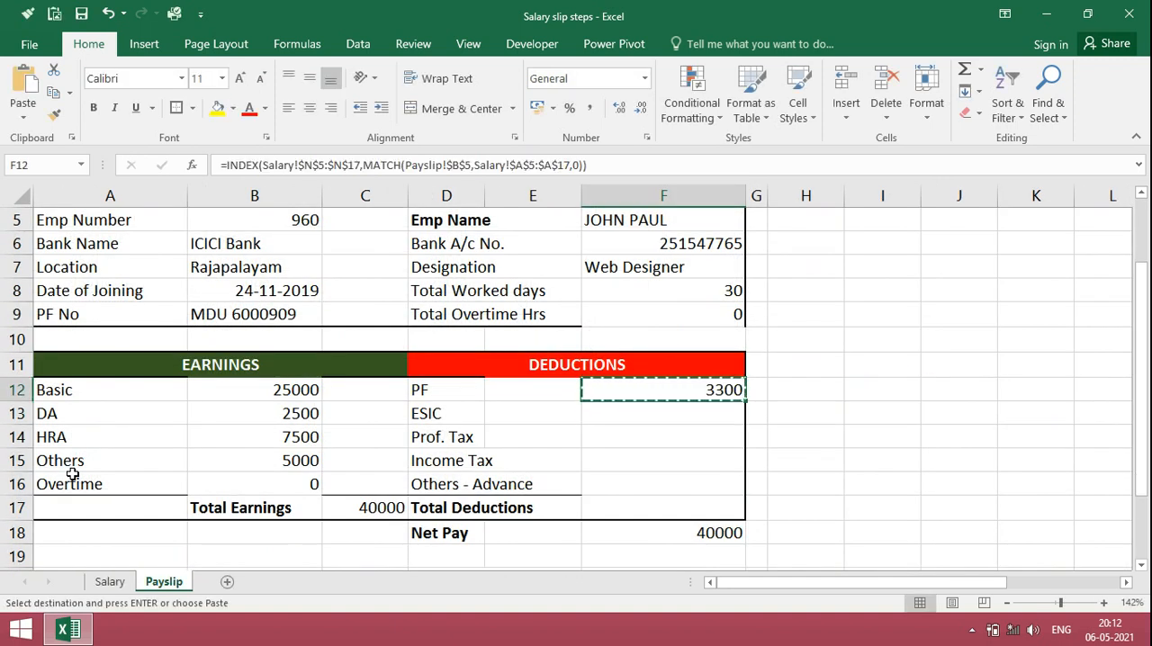
pyautogui.press('Down')
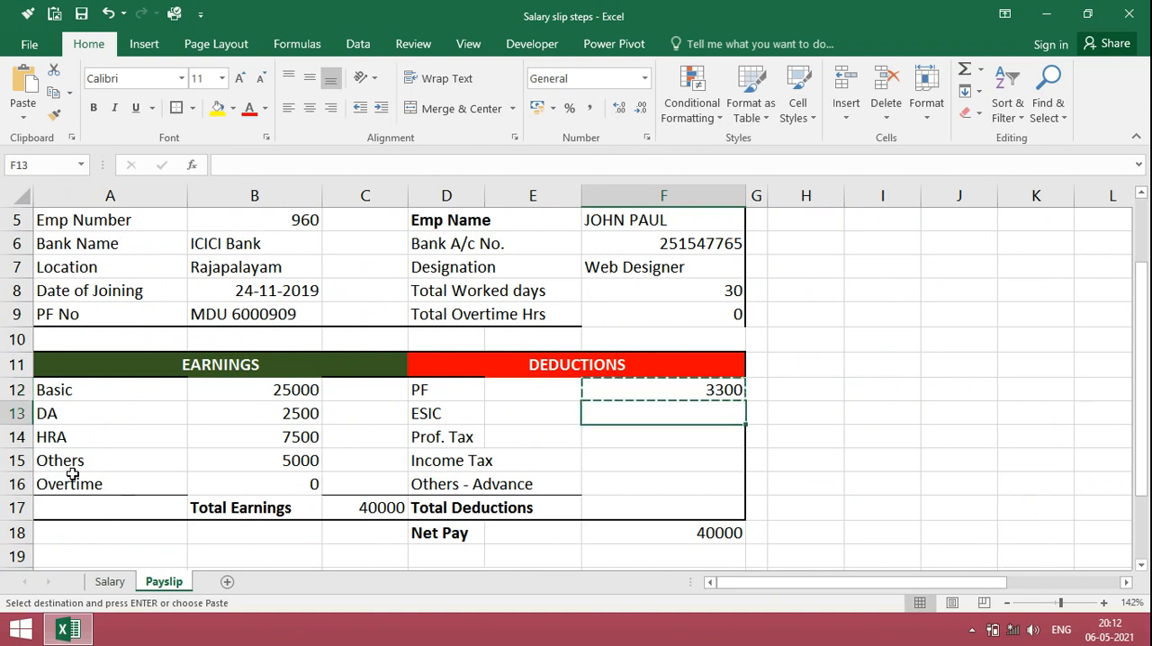
pyautogui.hotkey('shift', 'Down')
pyautogui.hotkey('shift', 'Down')
pyautogui.hotkey('shift', 'Down')
pyautogui.press('Return')
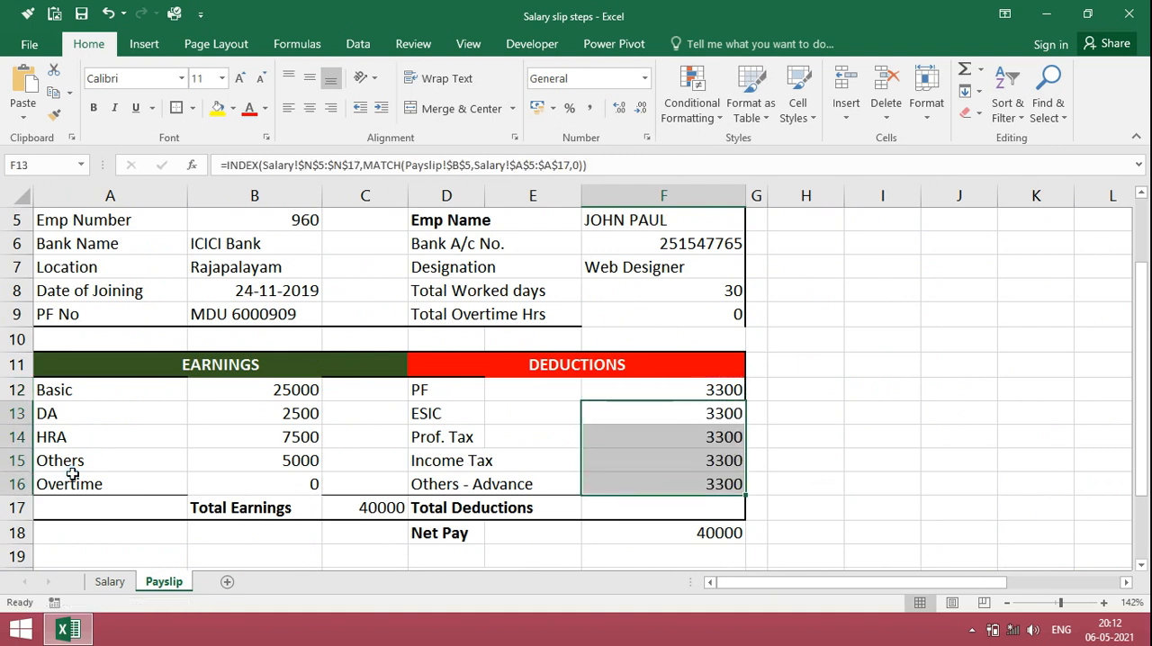
# Step: Change the INDEX array in the ESIC formula in F13 to the Salary sheet's ESI range $O$5:$O$17
pyautogui.press('Up')
pyautogui.press('Down')
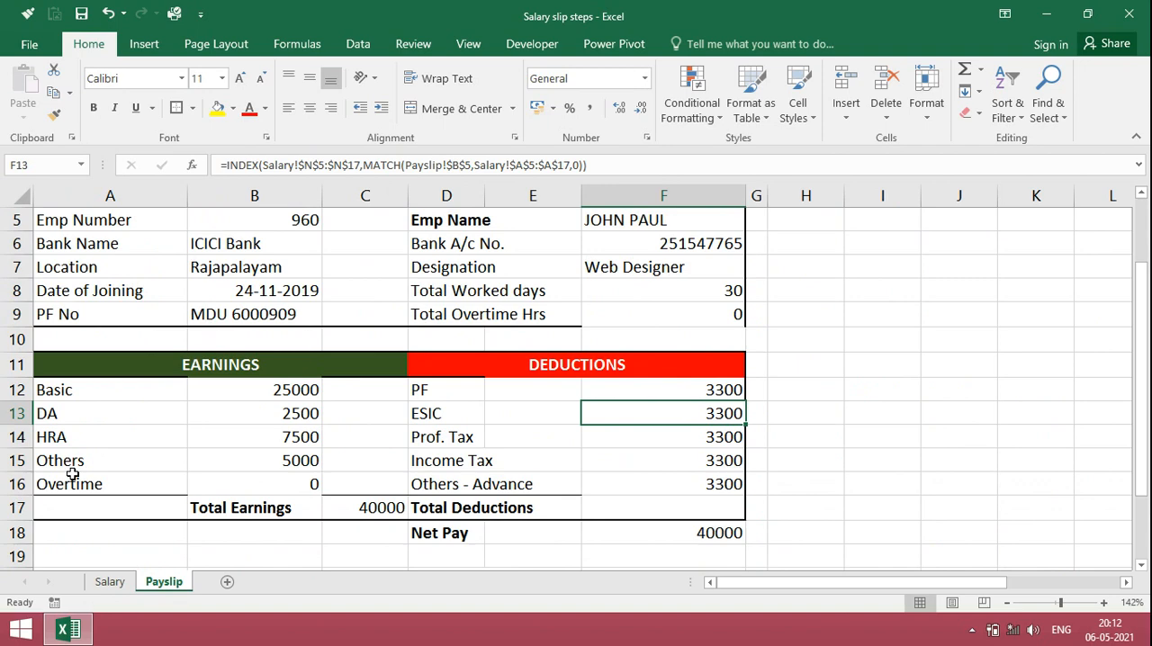
pyautogui.click(313, 164)
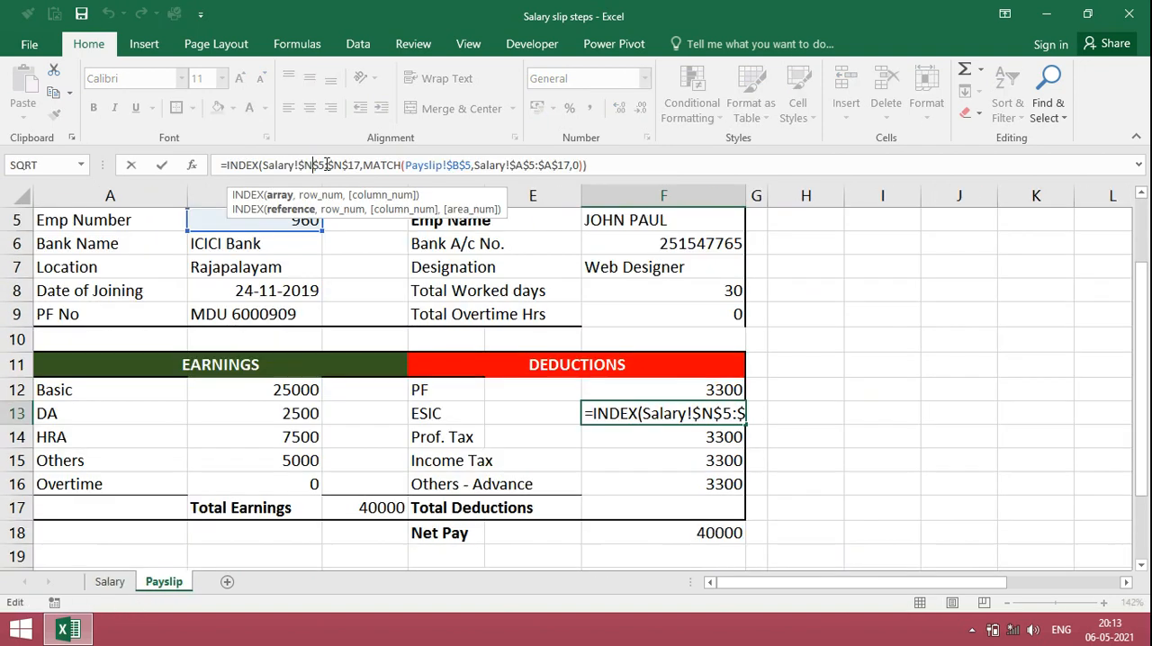
pyautogui.press('BackSpace')
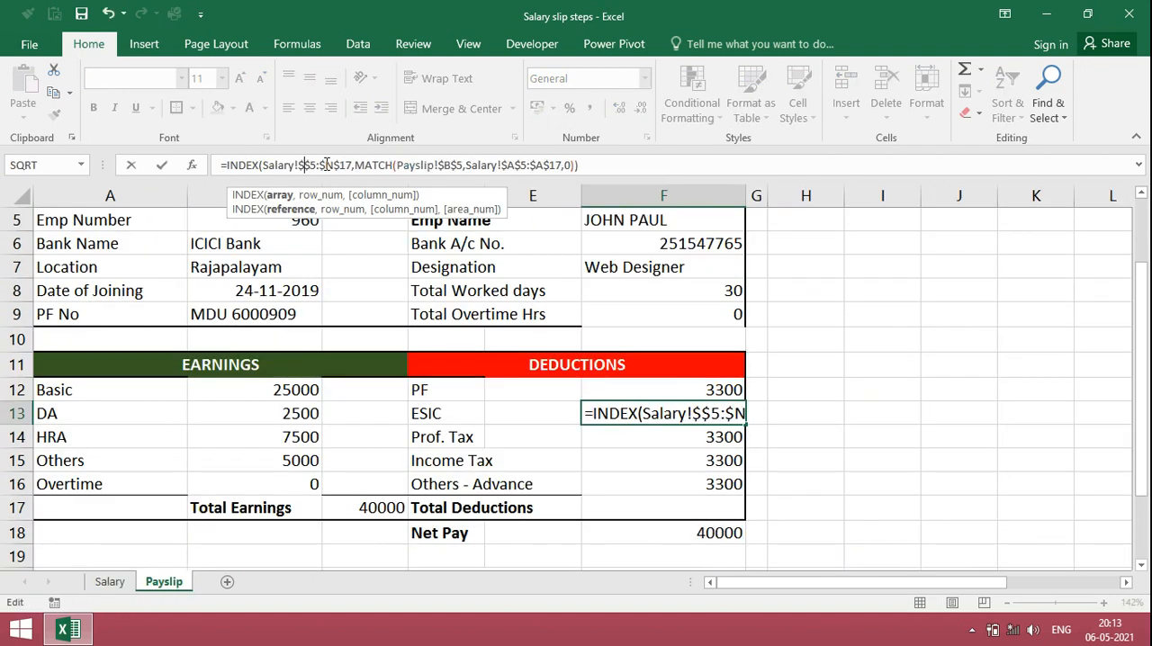
pyautogui.write('o')
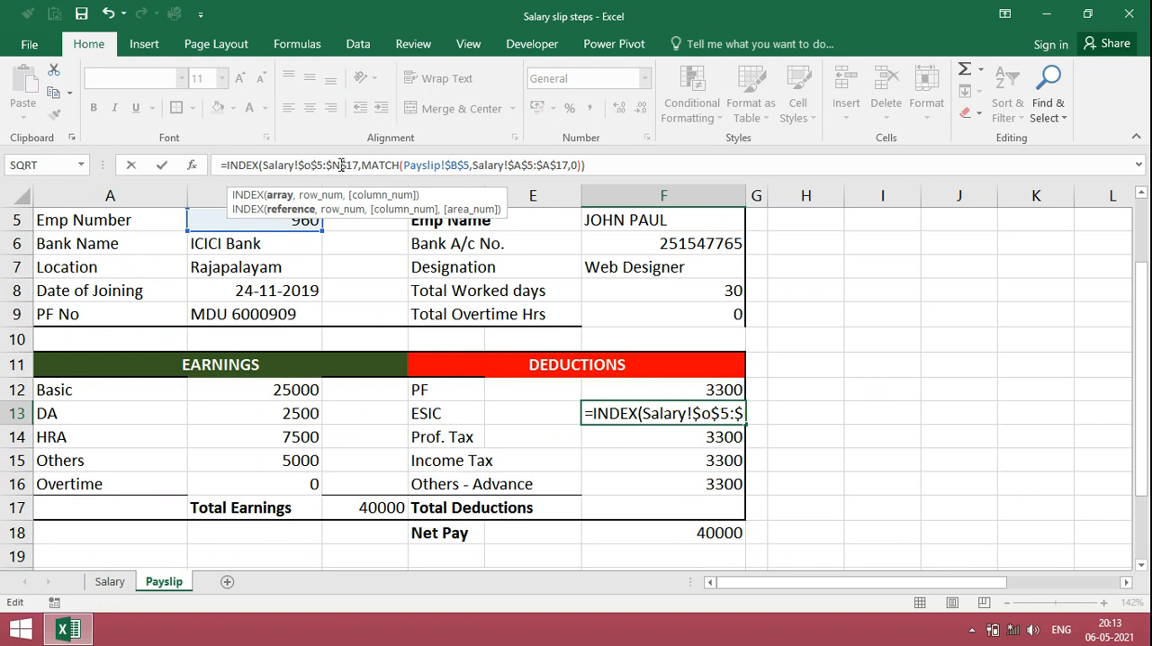
pyautogui.click(340, 165)
pyautogui.press('BackSpace')
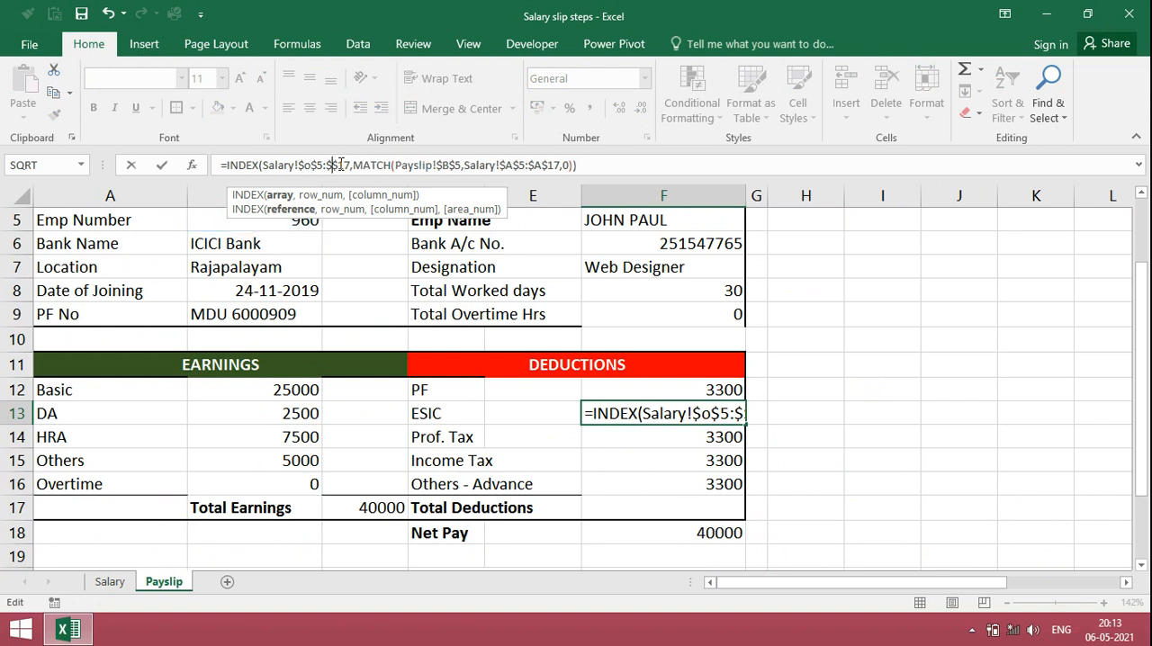
pyautogui.write('o')
pyautogui.press('Return')
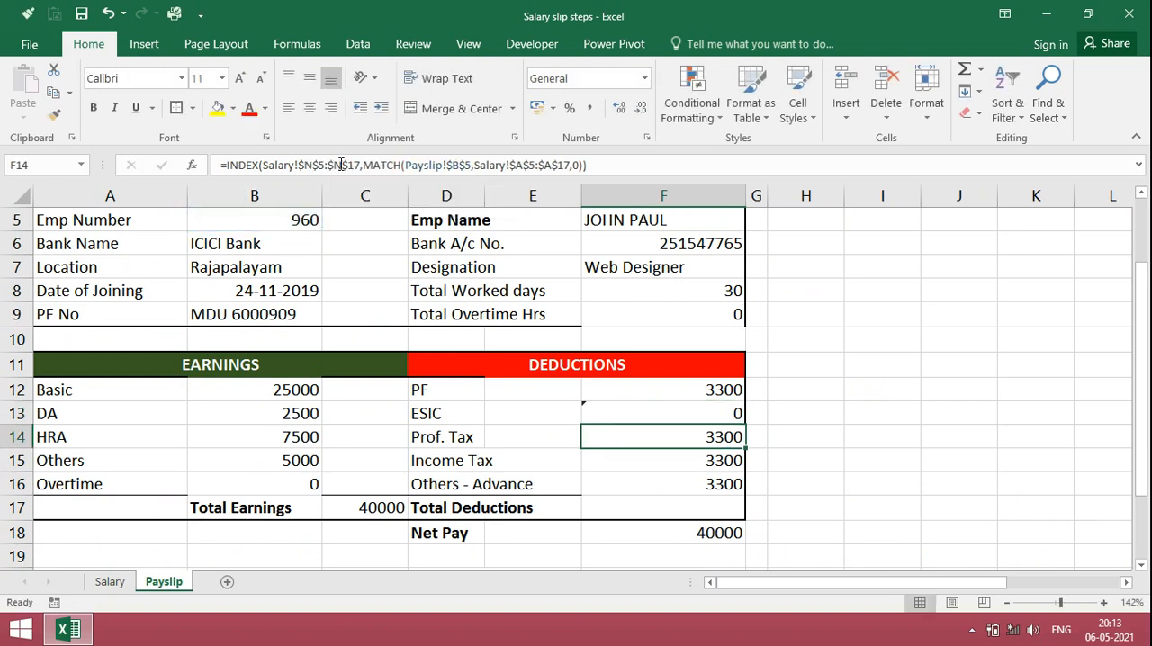
# Step: Change the INDEX array in the Prof. Tax formula in F14 to the Salary sheet's Prof. Tax range $P$5:$P$17
pyautogui.click(111, 583)
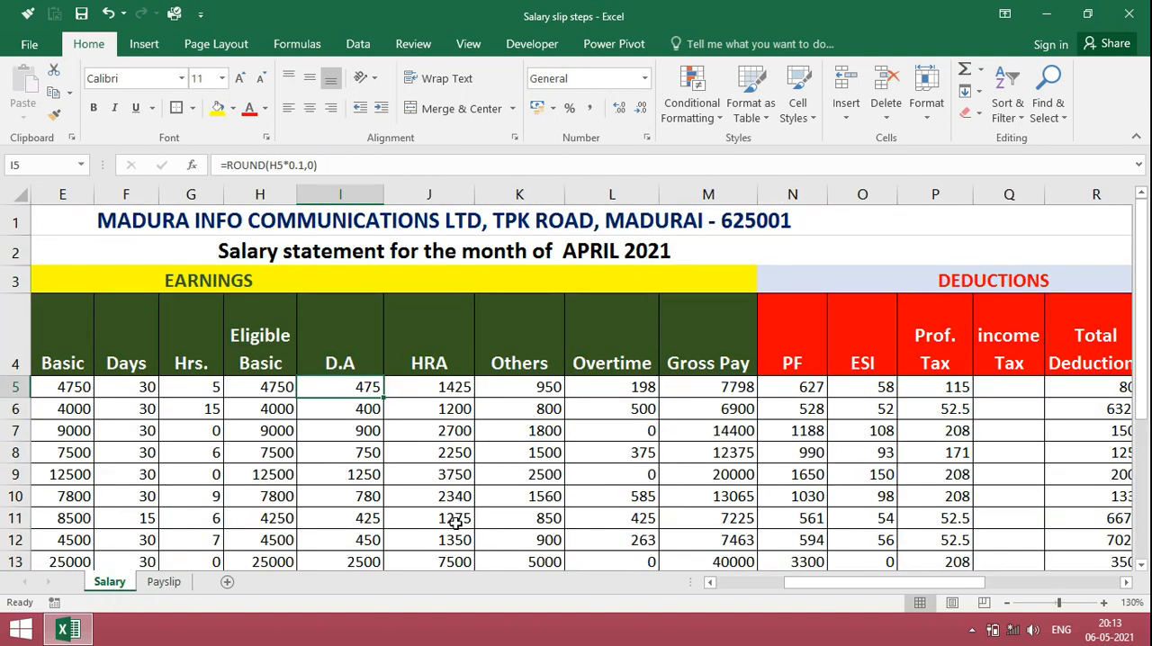
pyautogui.click(164, 582)
pyautogui.click(311, 165)
pyautogui.press('BackSpace')
pyautogui.write('p')
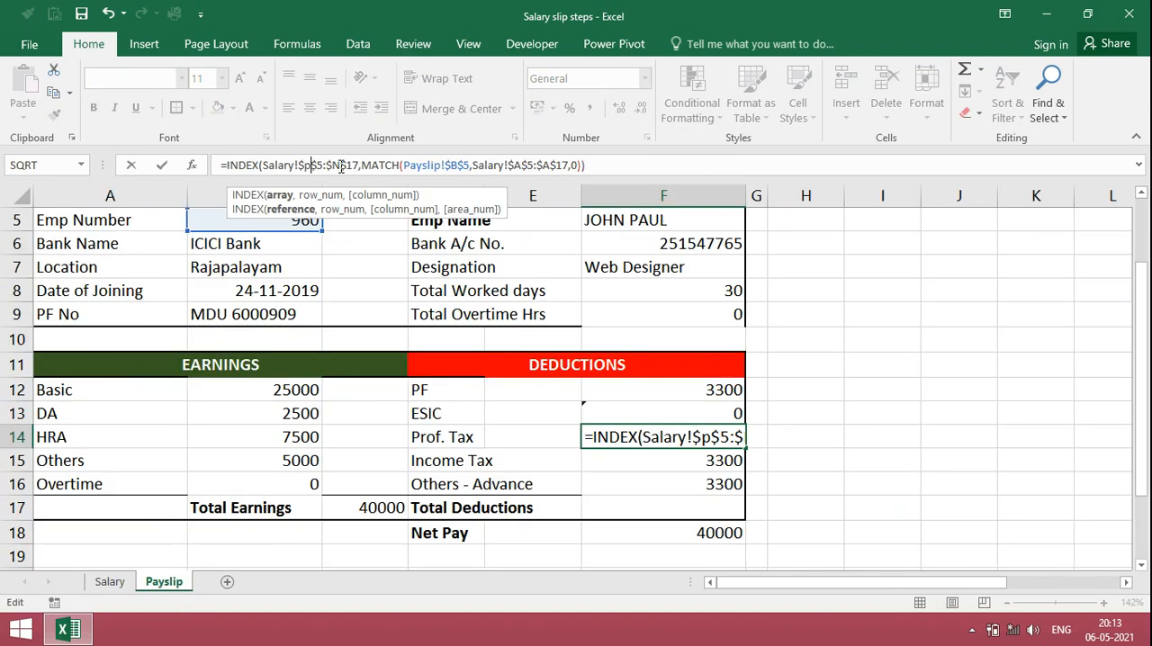
pyautogui.click(341, 165)
pyautogui.press('BackSpace')
pyautogui.write('p')
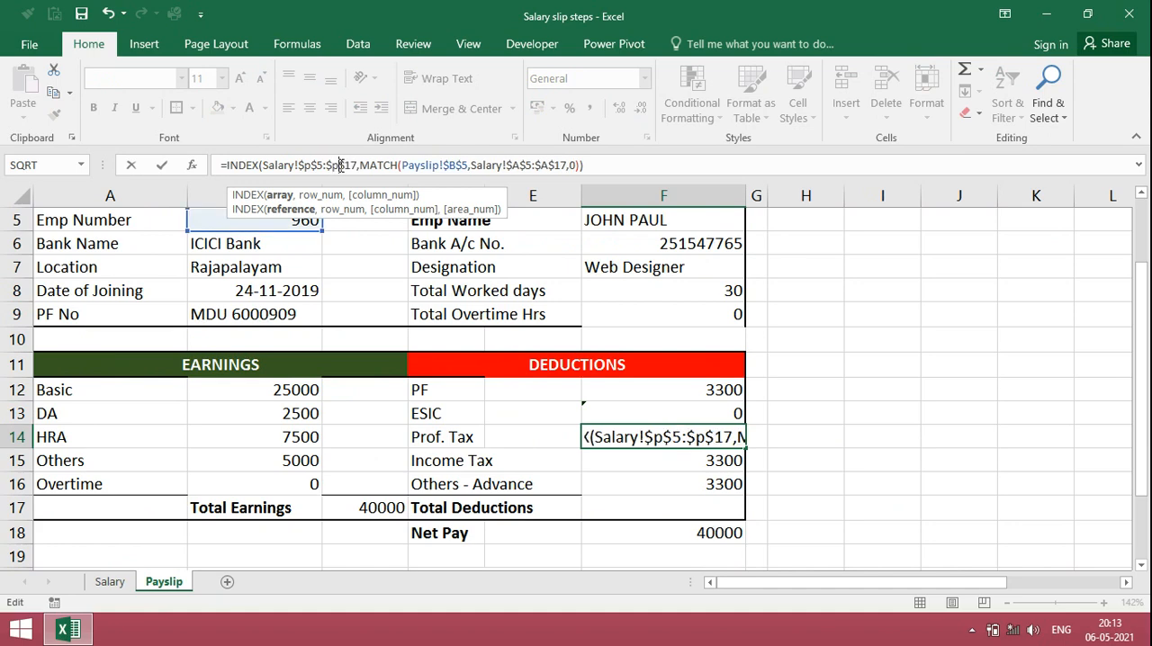
pyautogui.press('Return')
# Step: Change the INDEX array in the Income Tax formula in F15 to the Salary sheet's income tax range $Q$5:$Q$17
pyautogui.click(121, 586)
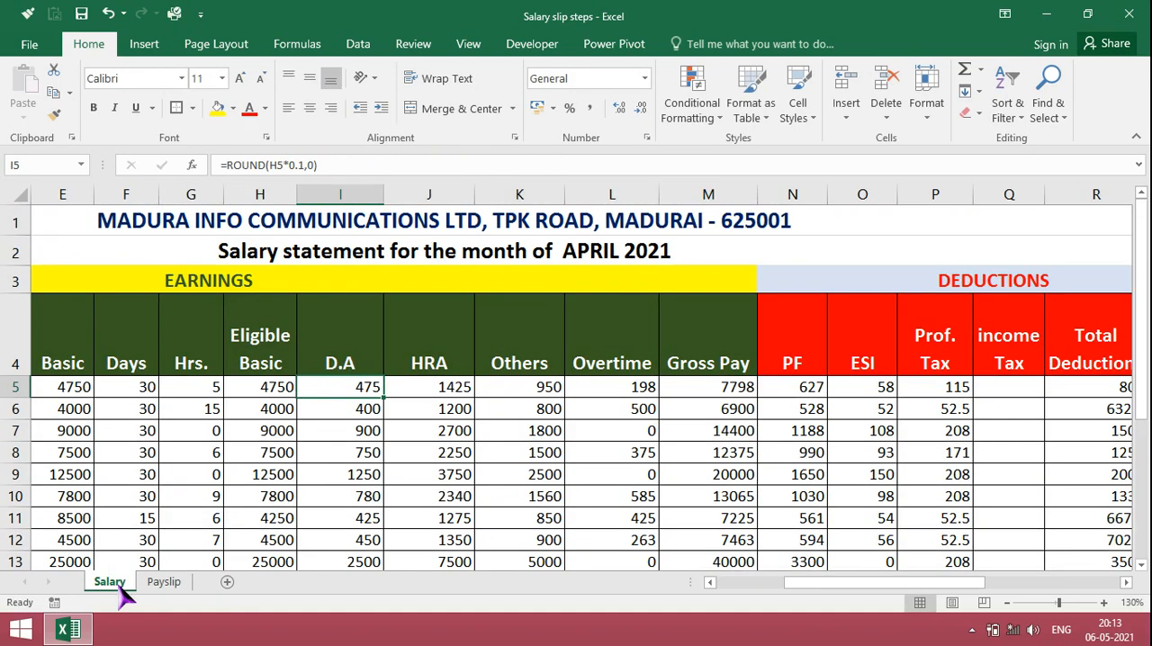
pyautogui.click(163, 581)
pyautogui.click(317, 166)
pyautogui.press('BackSpace')
pyautogui.write('q')
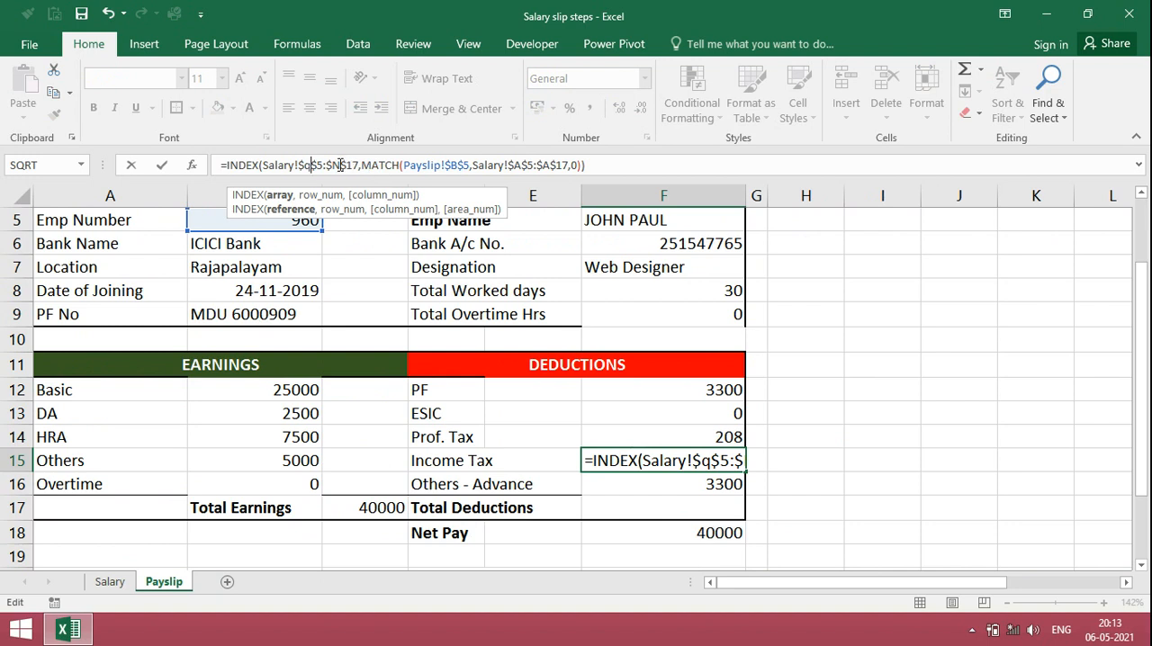
pyautogui.click(339, 165)
pyautogui.press('BackSpace')
pyautogui.write('q')
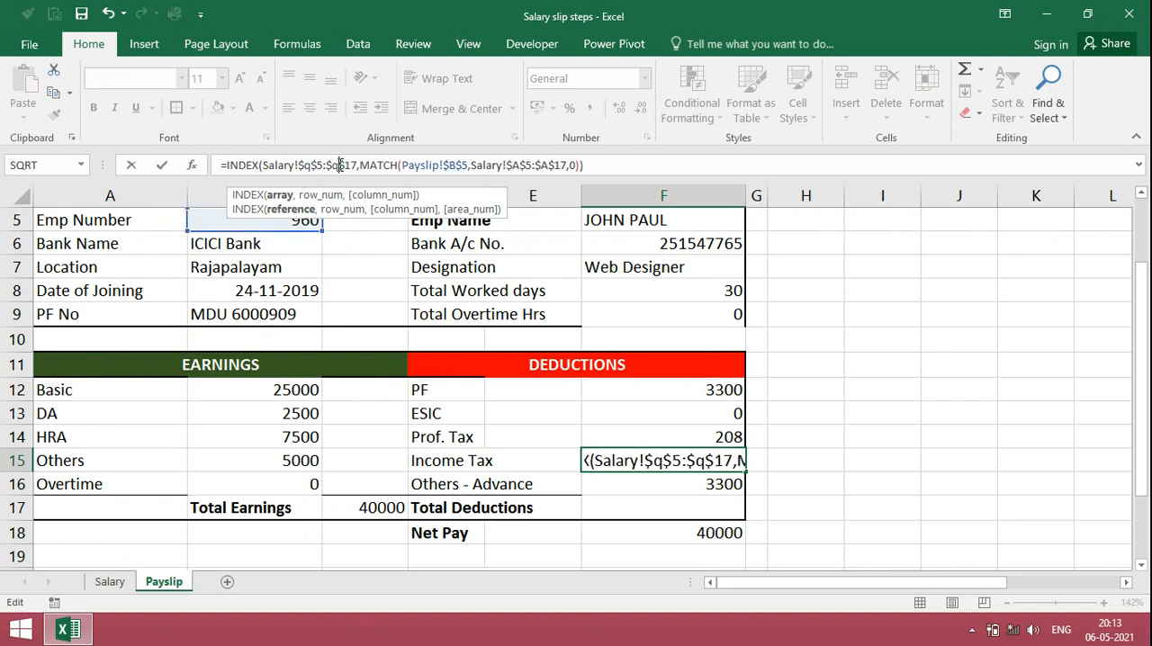
pyautogui.press('Return')
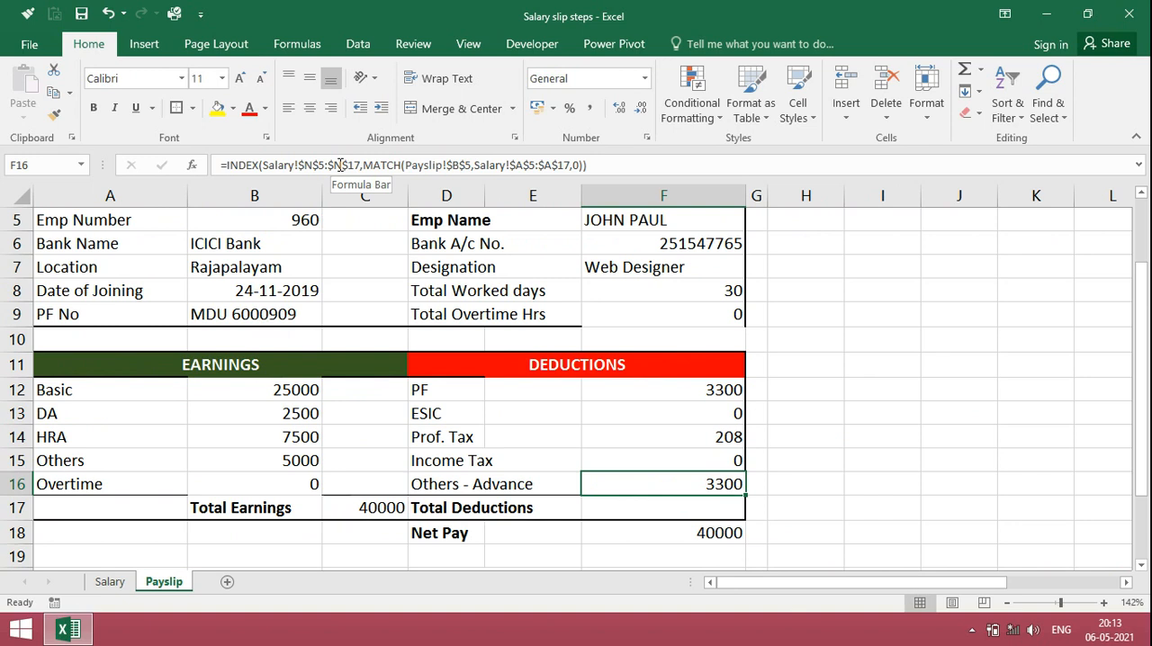
# Step: Clear the Others - Advance cell F16 and total the deductions F12:F16 with a SUM formula in F17
pyautogui.press('Delete')
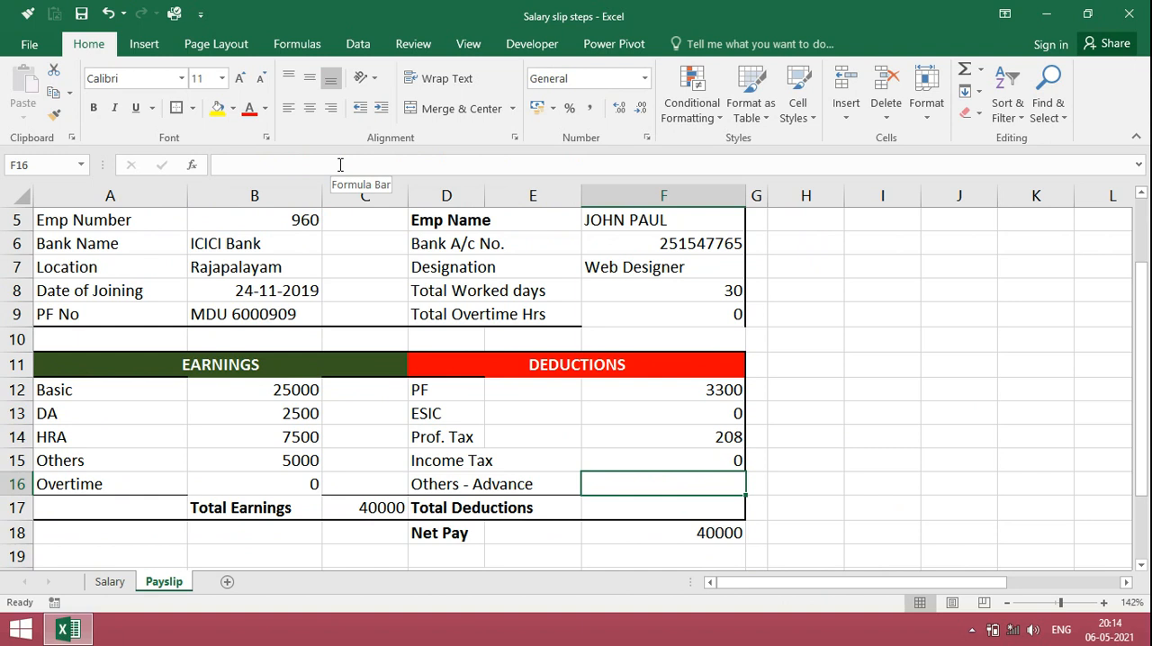
pyautogui.press('Down')
pyautogui.write('=su')
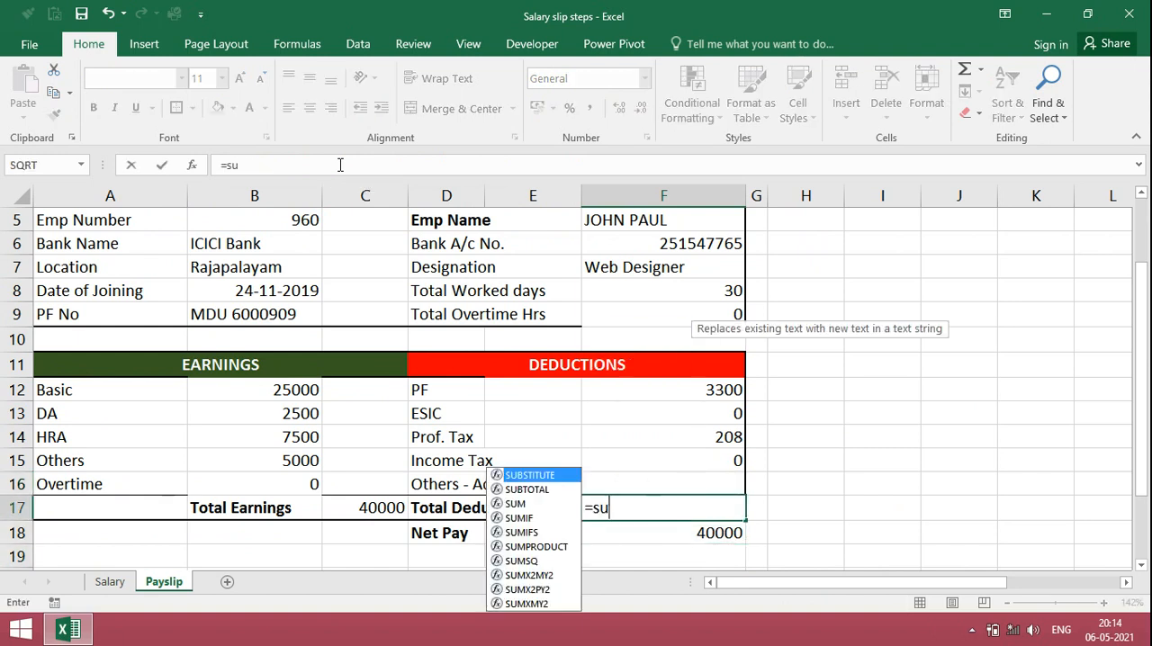
pyautogui.write('m(')
pyautogui.press('Up')
pyautogui.press('Up')
pyautogui.press('Up')
pyautogui.press('Up')
pyautogui.press('Up')
pyautogui.hotkey('shift', 'Down')
pyautogui.hotkey('shift', 'Down')
pyautogui.hotkey('shift', 'Down')
pyautogui.hotkey('shift', 'Down')
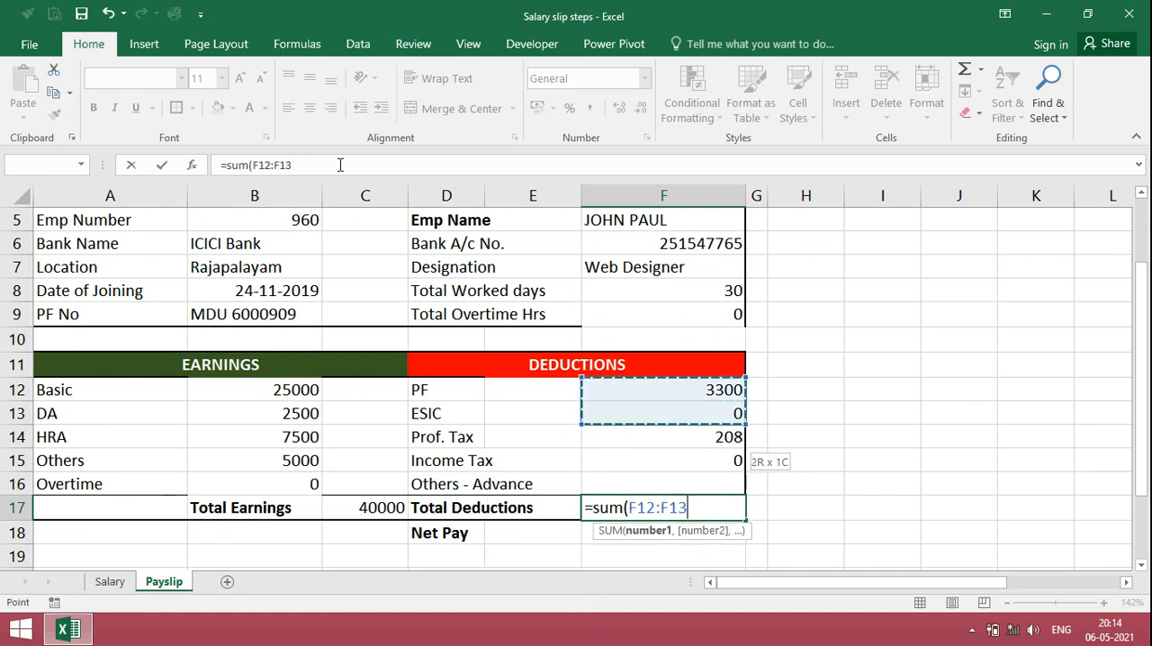
pyautogui.write(')')
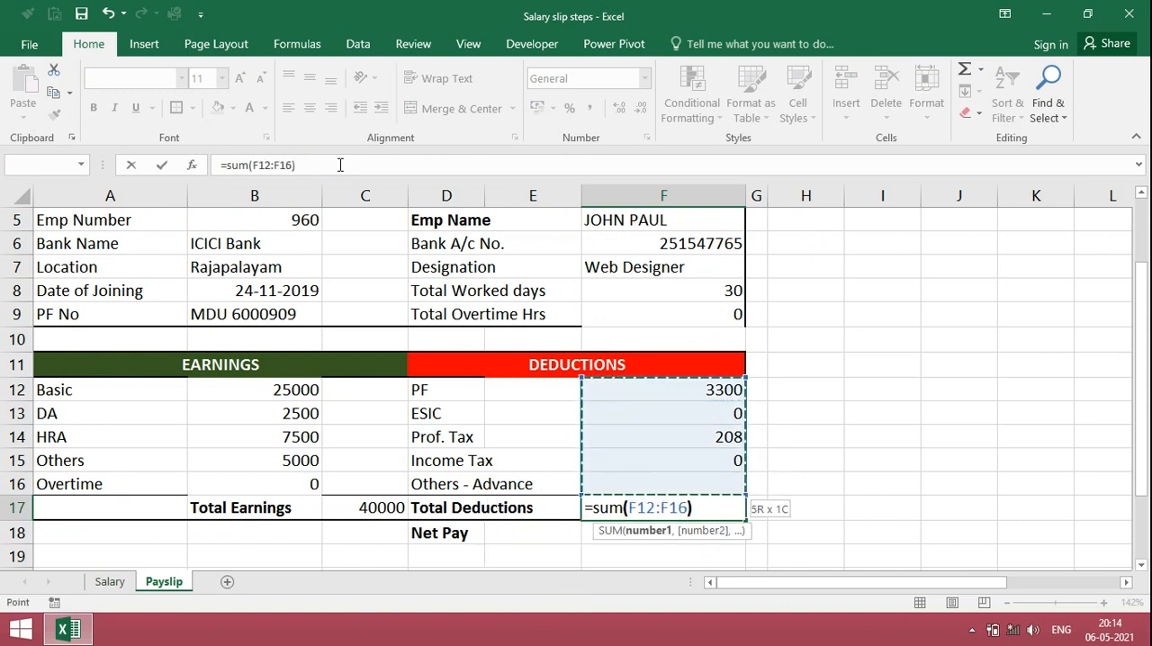
pyautogui.press('Return')
# Step: Calculate Net Pay in F18 by subtracting Total Deductions from Total Earnings with the formula =C17-F17
pyautogui.write('=')
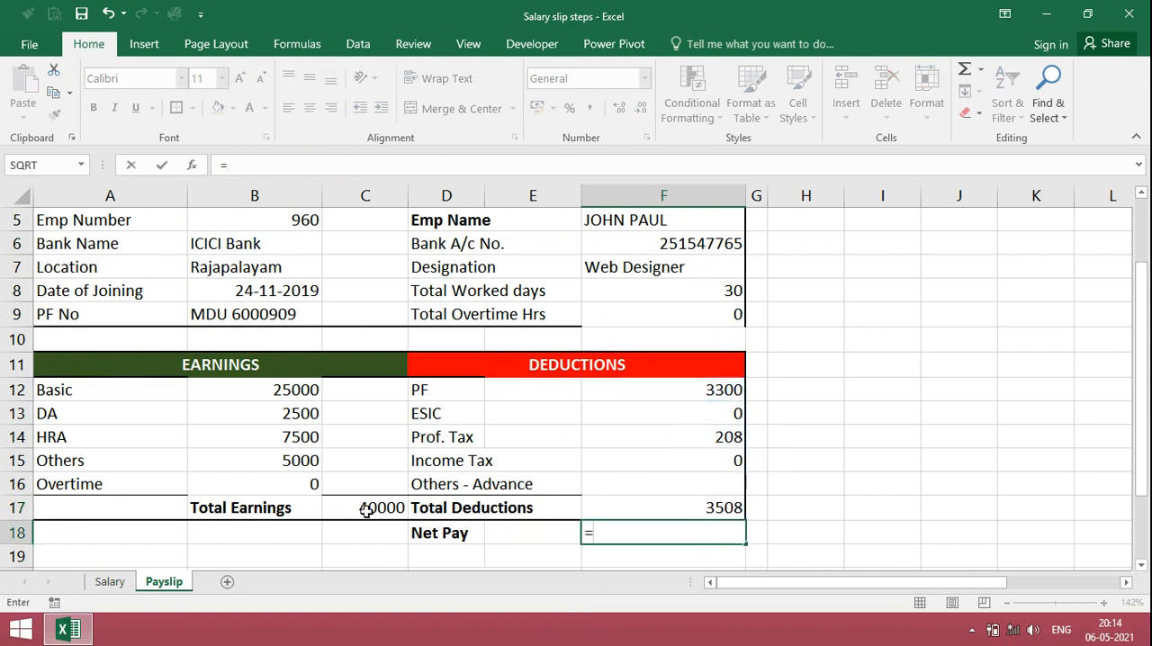
pyautogui.click(366, 509)
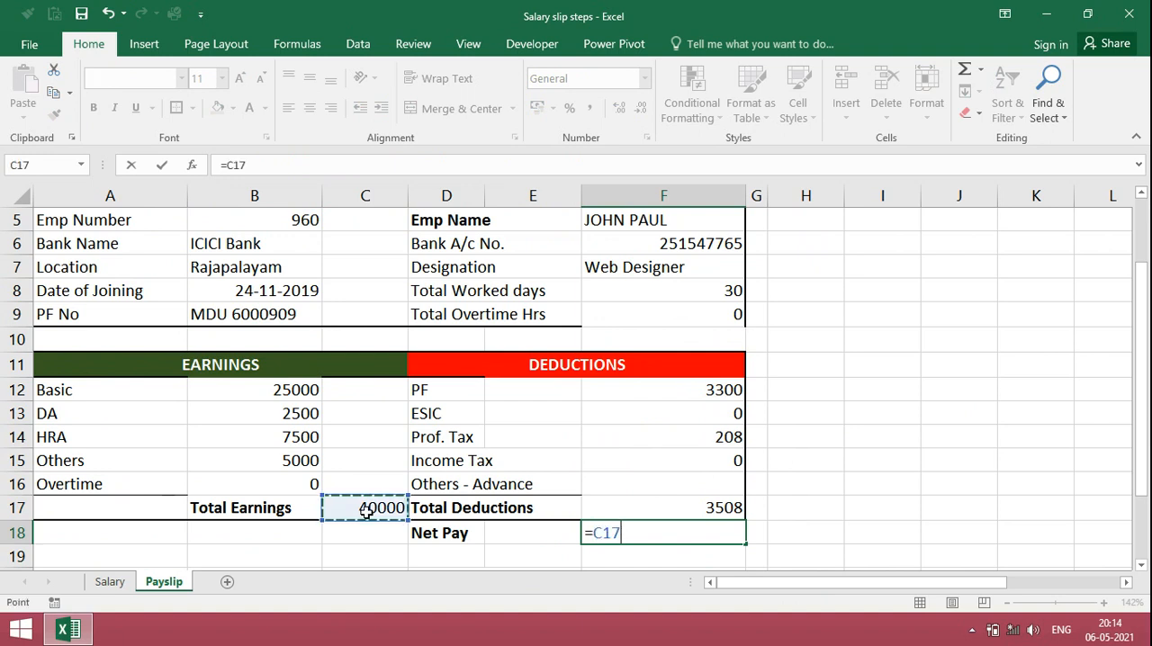
pyautogui.write('-')
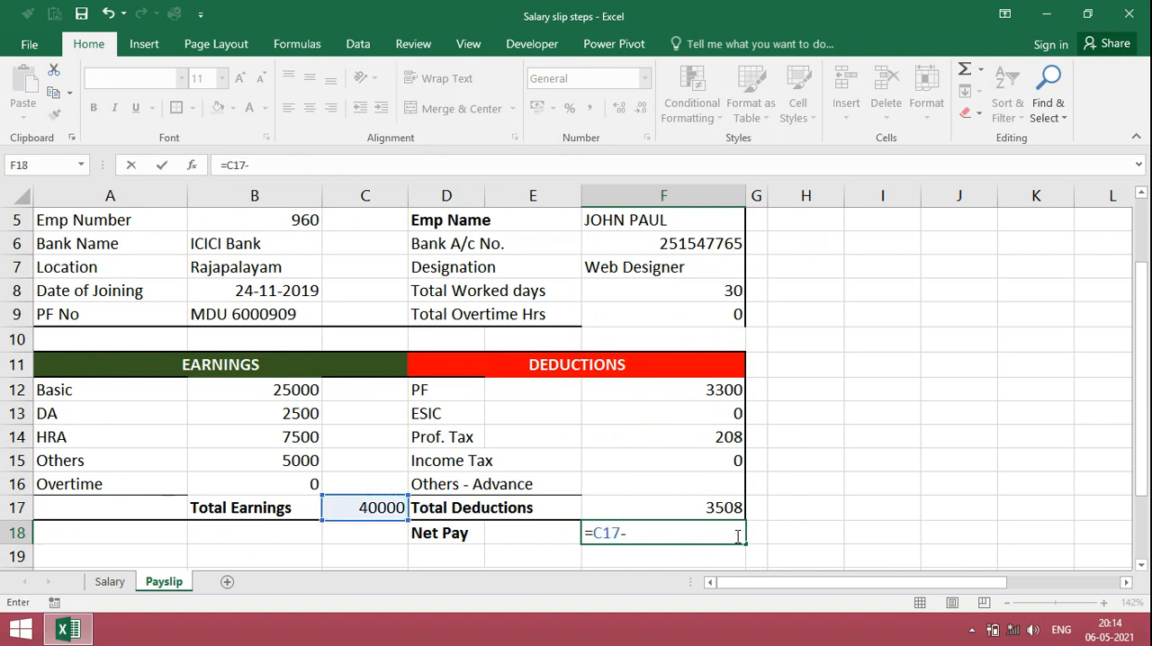
pyautogui.click(728, 507)
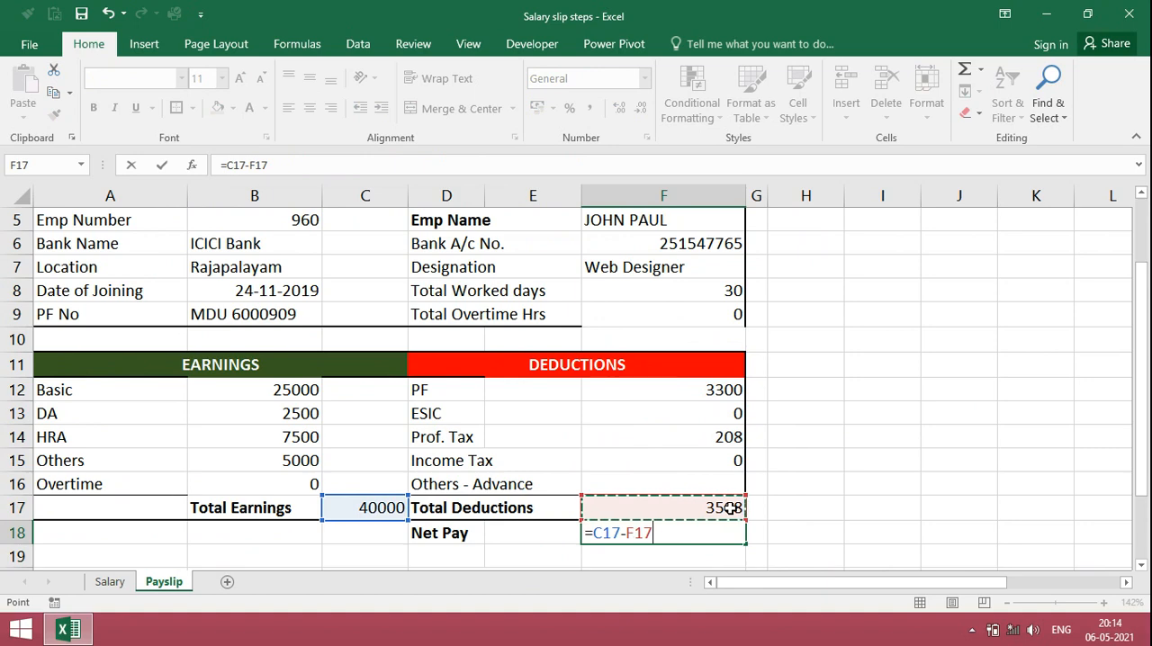
pyautogui.press('Return')
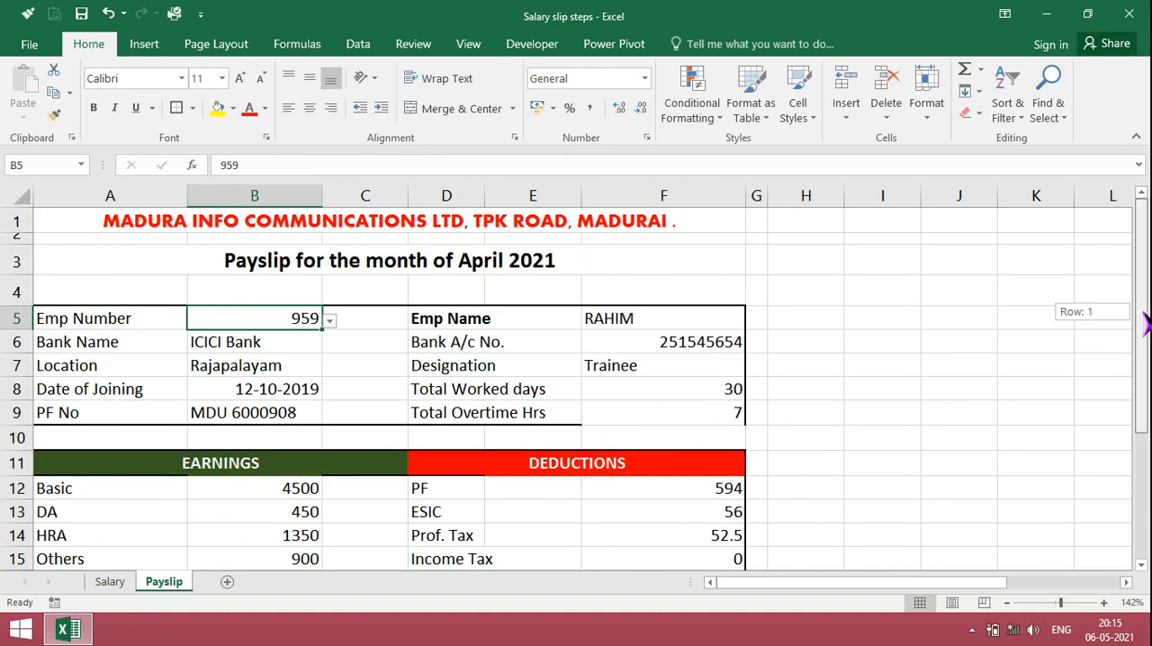
# Step: Apply an outside border around the employee details block A5:F9 on the Payslip sheet
pyautogui.moveTo(1144, 321); pyautogui.dragTo(1136, 352)
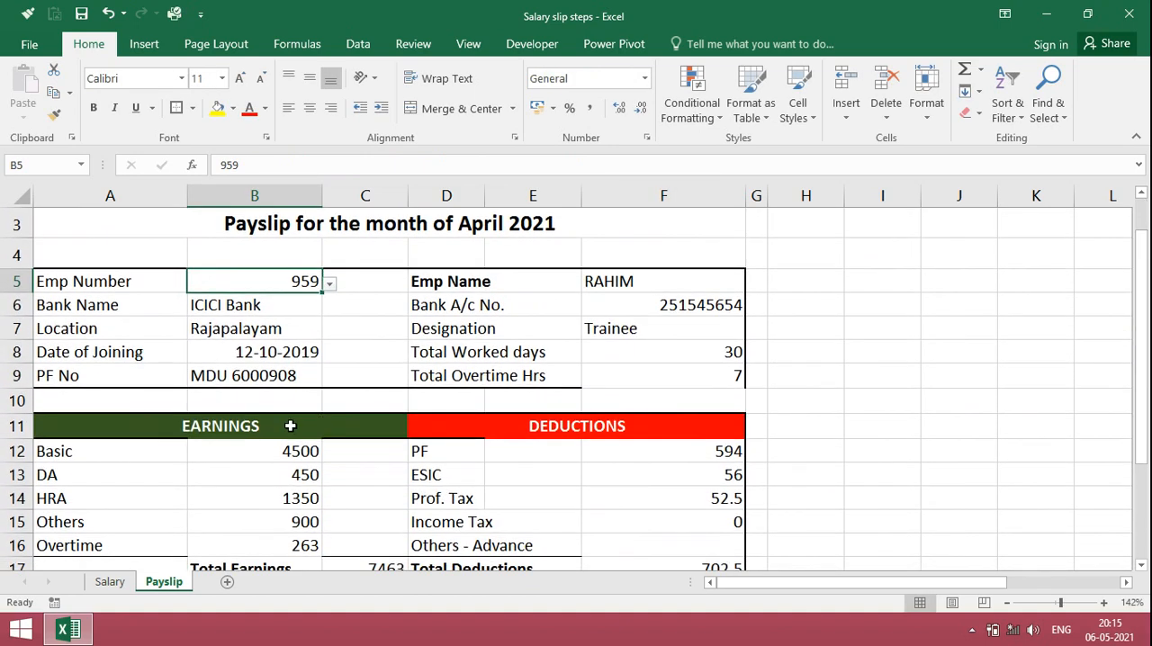
pyautogui.press('Left')
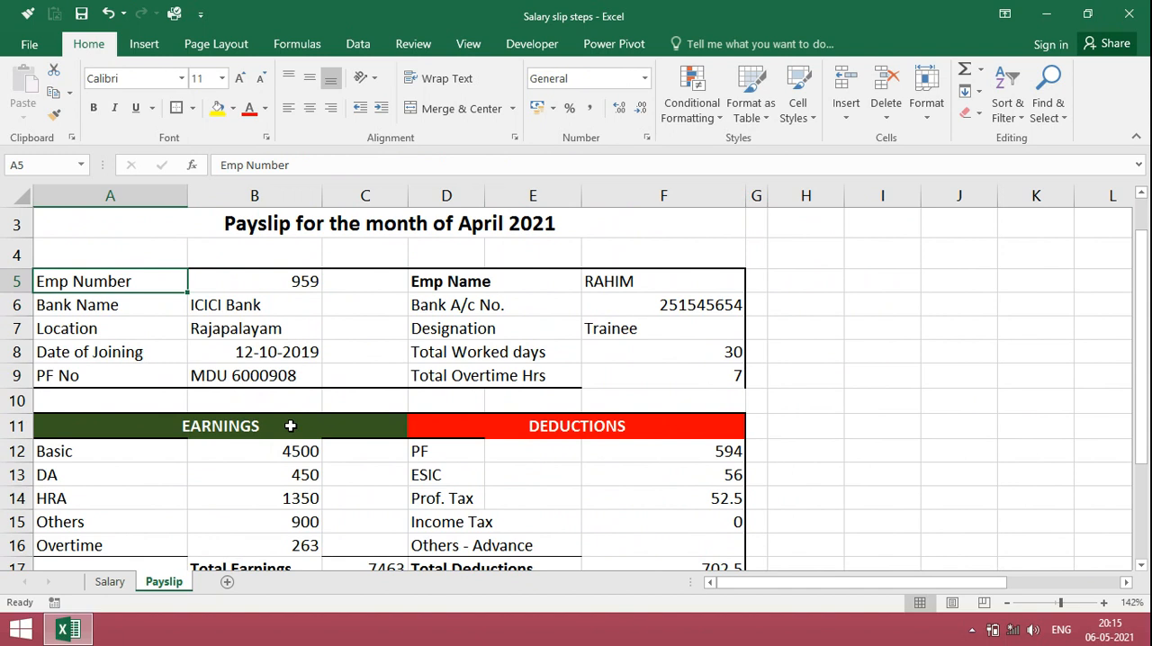
pyautogui.hotkey('shift', 'Down')
pyautogui.hotkey('shift', 'Down')
pyautogui.hotkey('shift', 'Down')
pyautogui.hotkey('shift', 'Down')
pyautogui.hotkey('shift', 'Right')
pyautogui.hotkey('shift', 'Right')
pyautogui.hotkey('shift', 'Right')
pyautogui.hotkey('shift', 'Right')
pyautogui.hotkey('shift', 'Right')
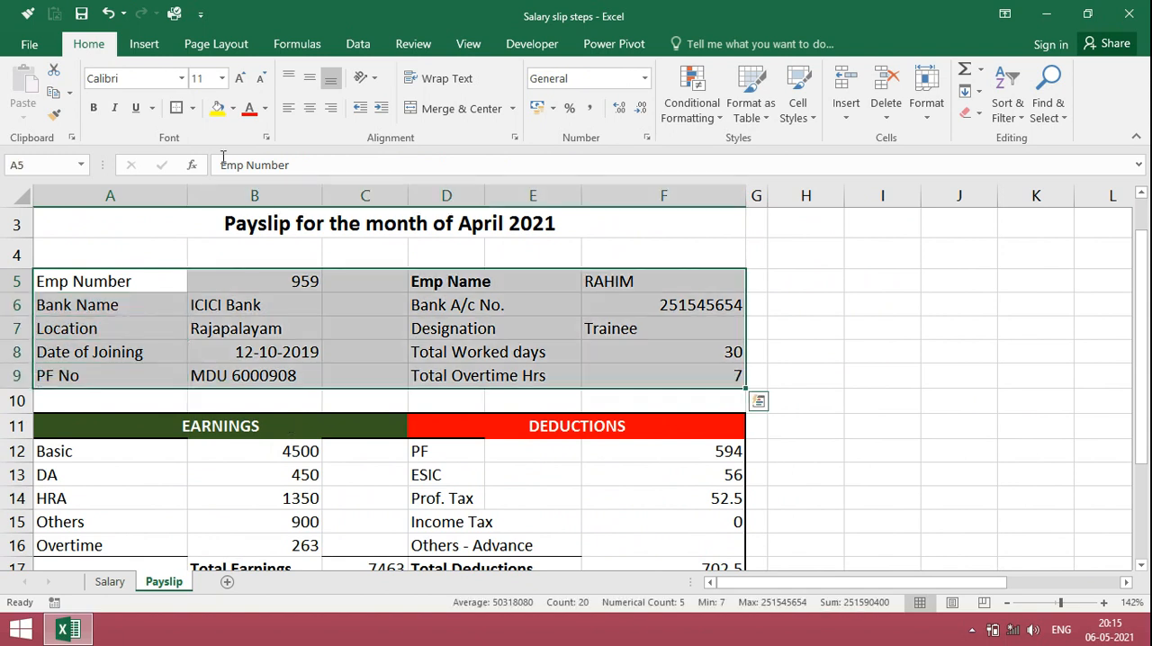
pyautogui.click(176, 114)
pyautogui.click(450, 545)
# Step: Choose the last employee number in the Emp Number dropdown in B5 to load that employee's payslip
pyautogui.scroll(1, 450, 378)
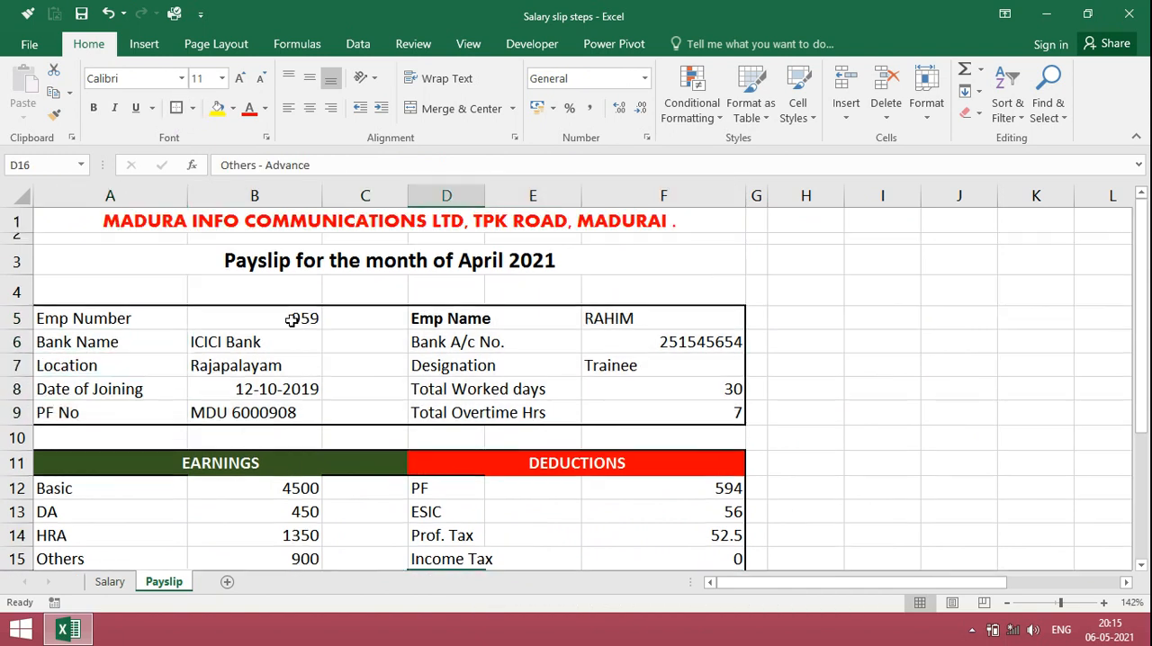
pyautogui.click(270, 318)
pyautogui.click(331, 320)
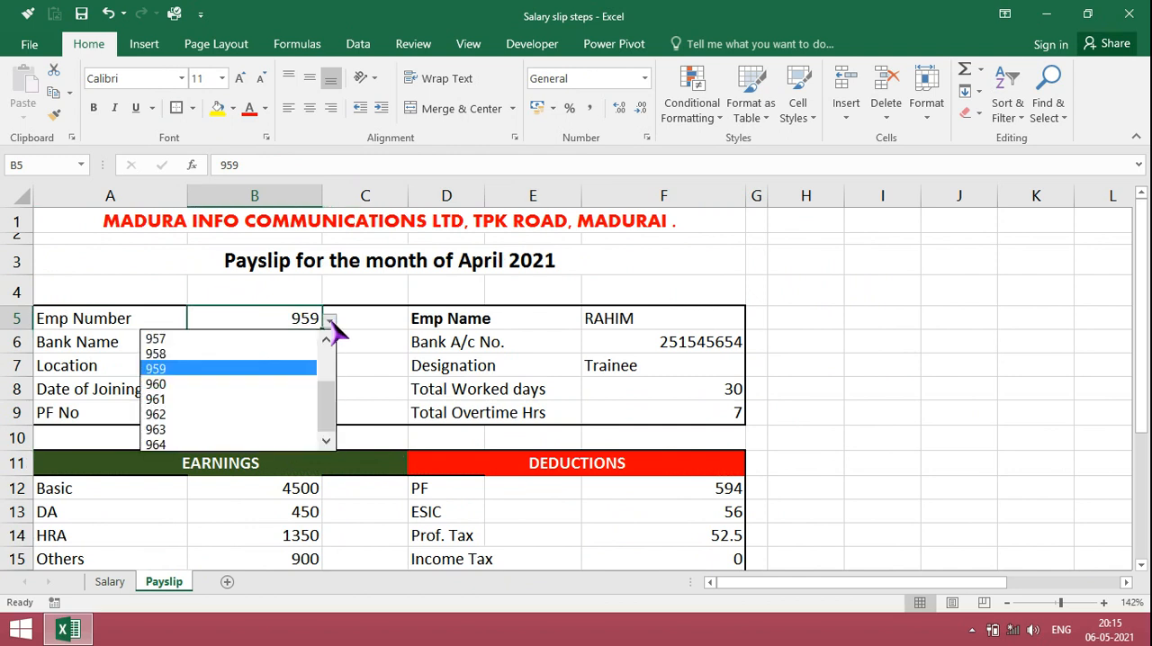
pyautogui.click(267, 443)
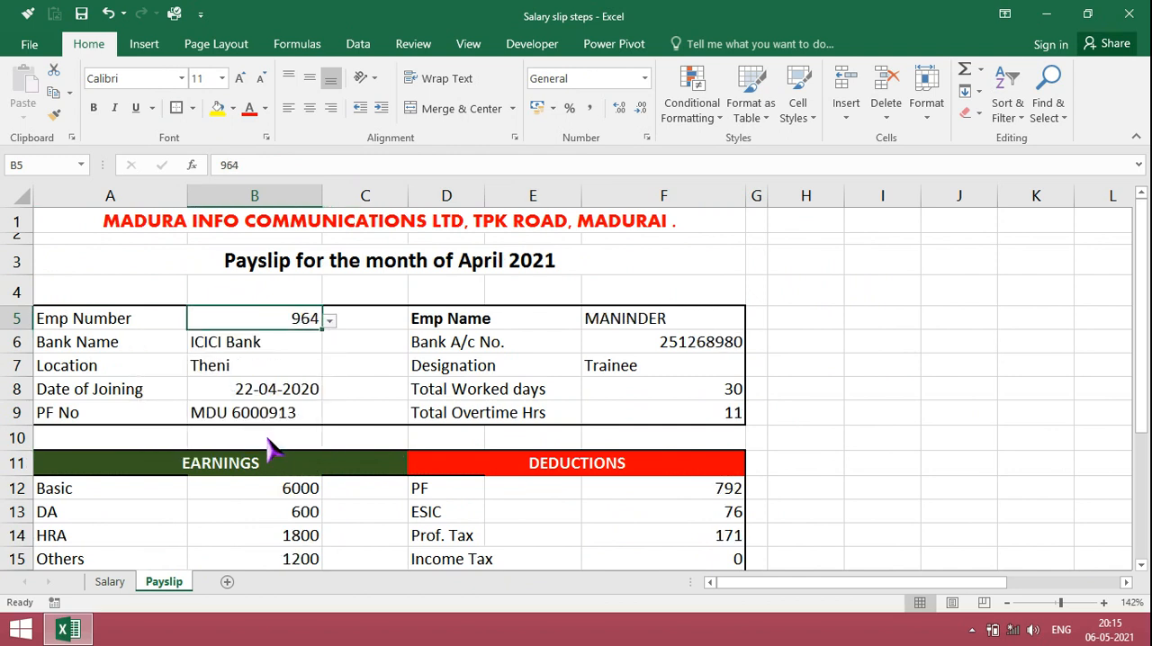